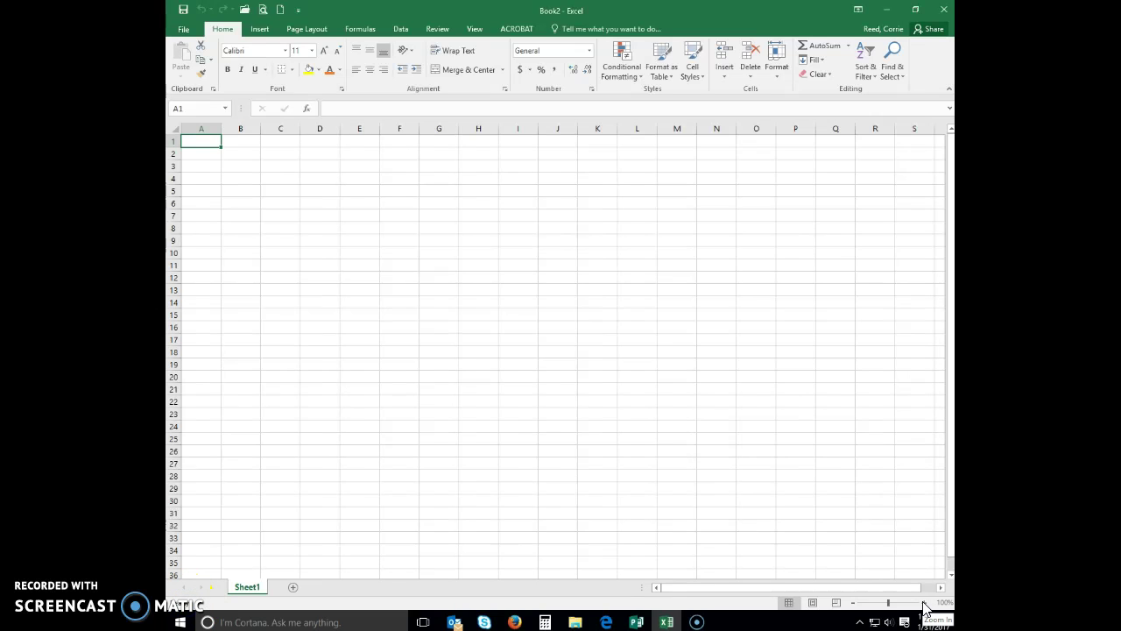
Zoom in and enter the title 'Olivia's Art Supply' in cell A1
click(924, 603)
click(924, 603)
click(924, 603)
click(924, 603)
click(924, 602)
click(924, 603)
click(924, 603)
click(924, 602)
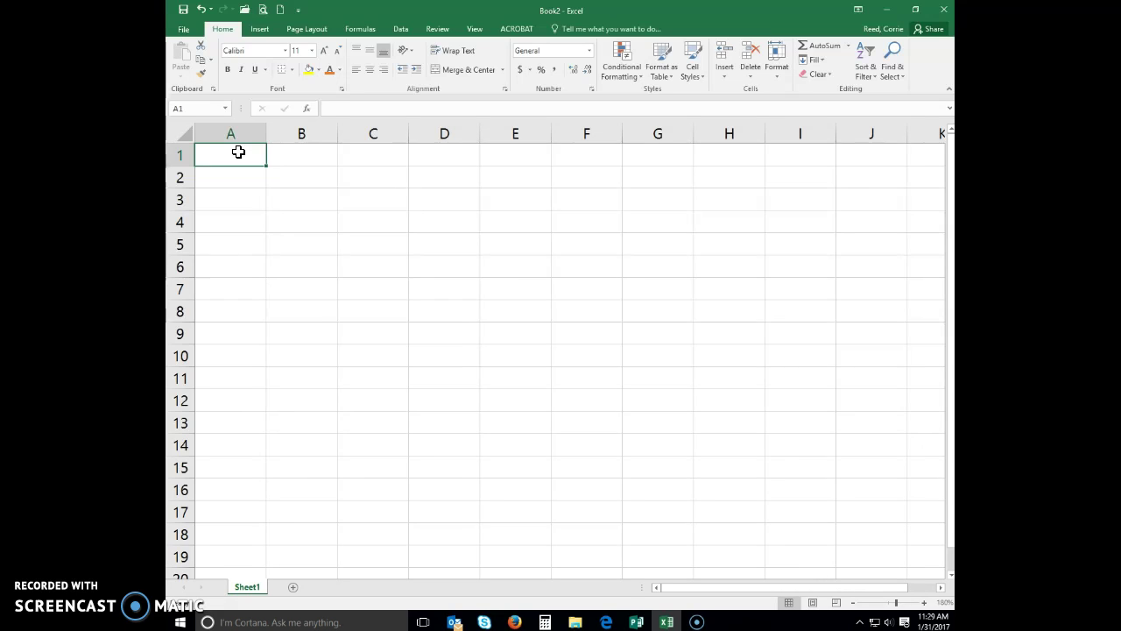
text(Olivia)
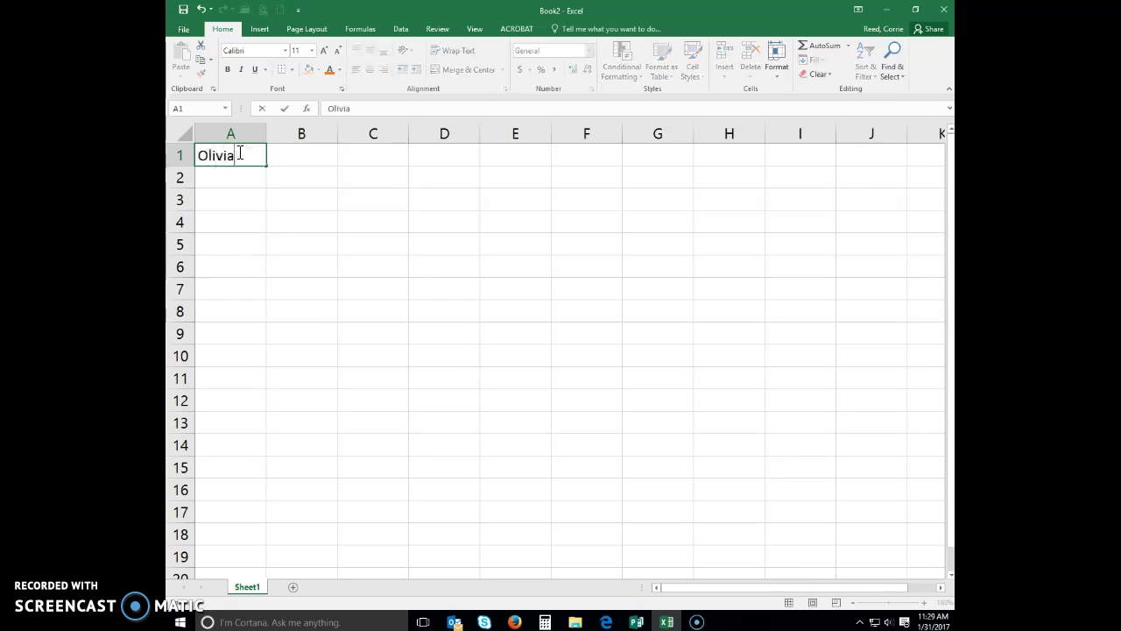
text('s Art SUpply)
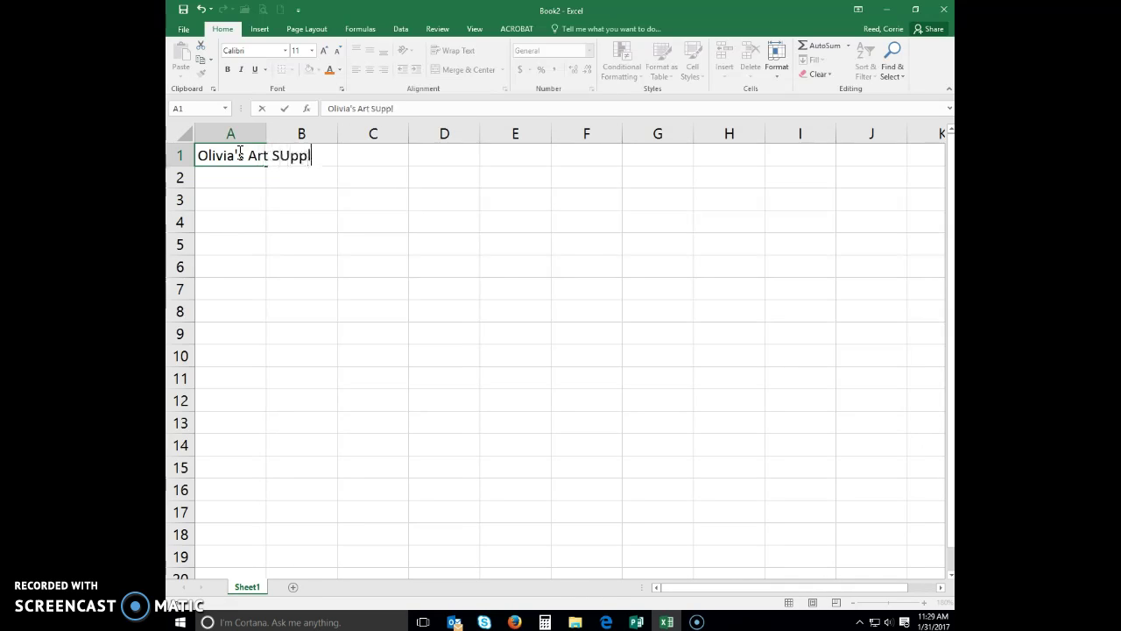
key(BackSpace)
key(BackSpace)
key(BackSpace)
key(BackSpace)
key(BackSpace)
text(upply)
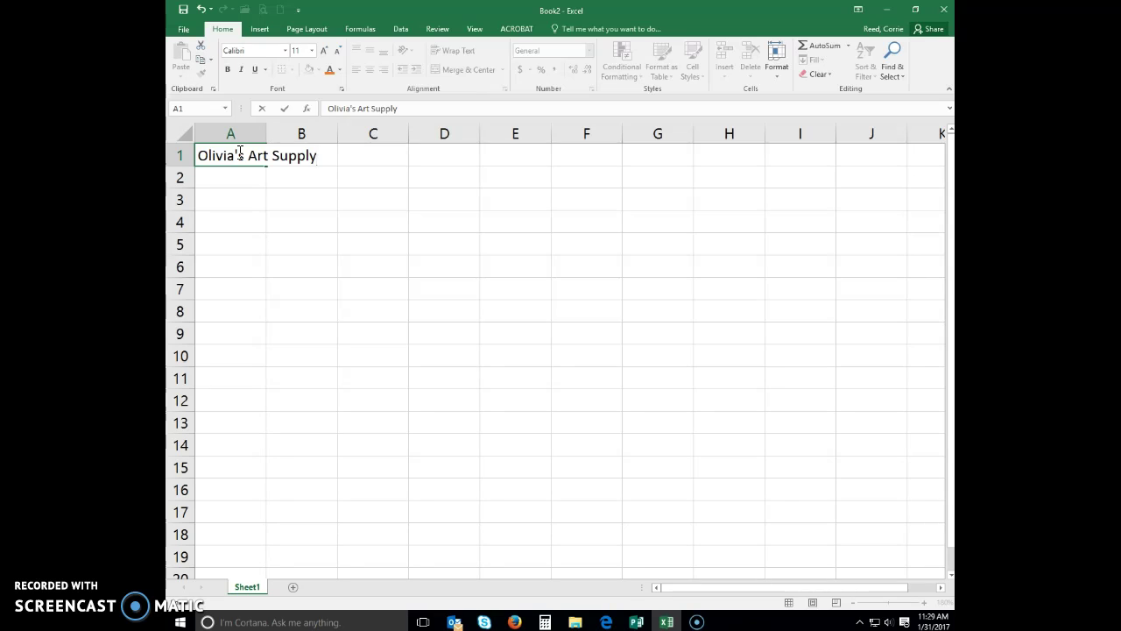
key(Return)
Enter the subtitle 'Salary Report' in cell A2
text(T)
key(BackSpace)
text(Salary )
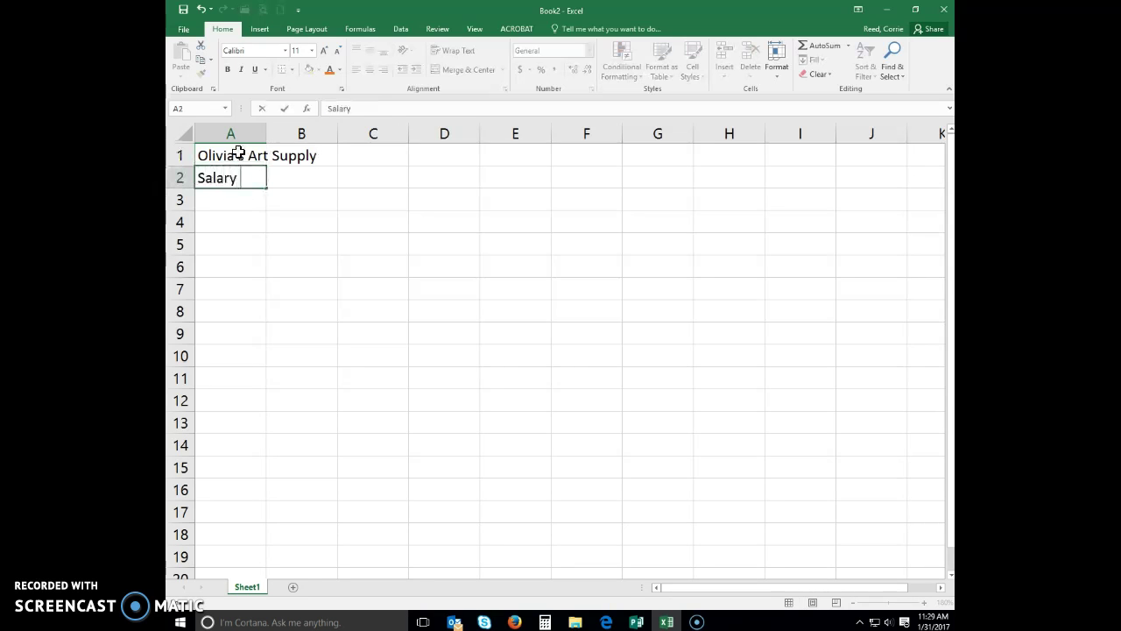
text(Report)
key(Return)
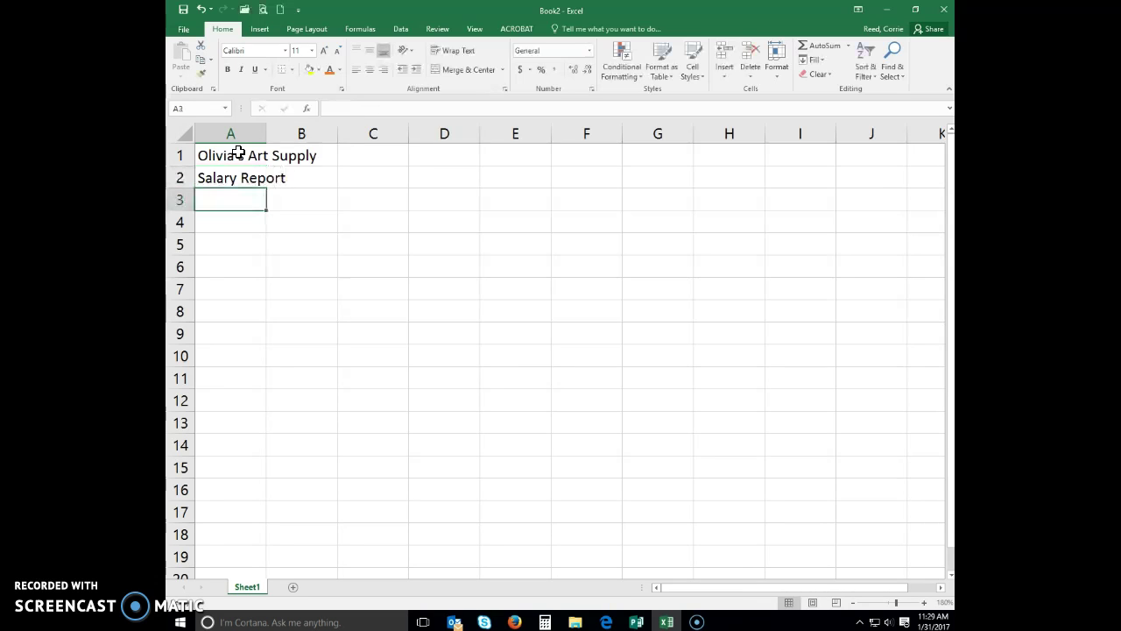
Put the headings Employee in A3 and Email Address in B3
text(Employy)
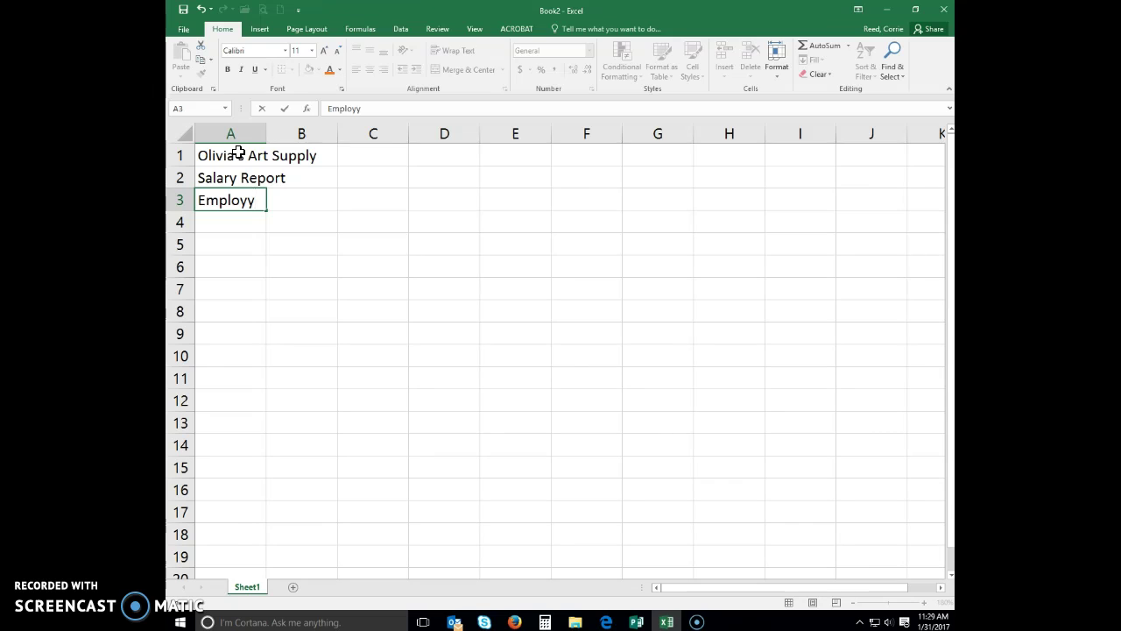
key(Tab)
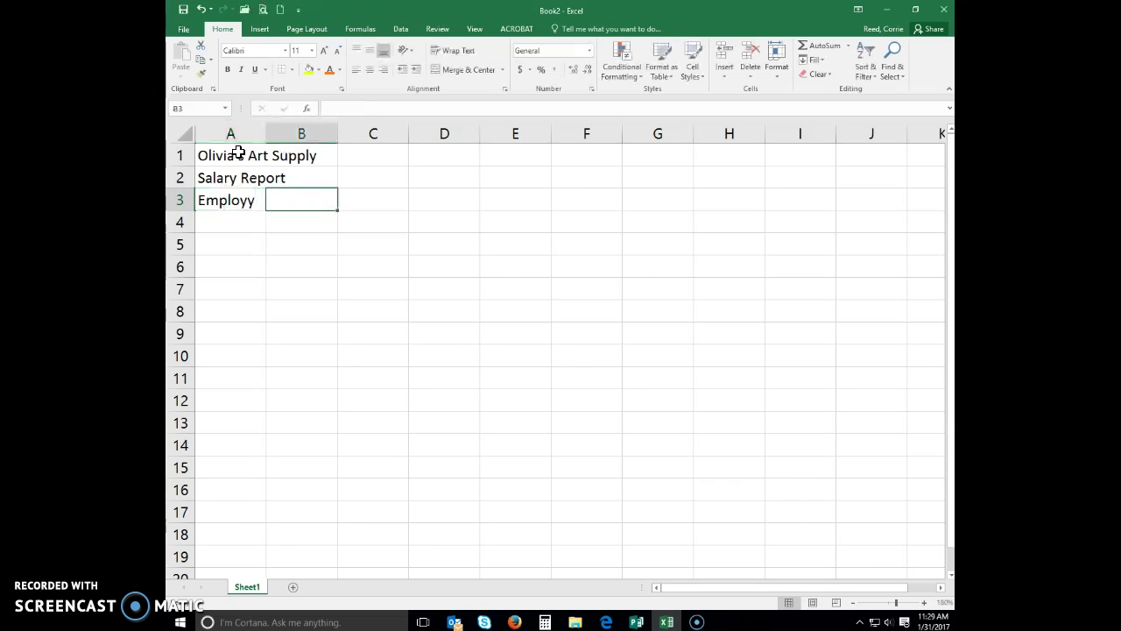
key(Left)
text(Employee)
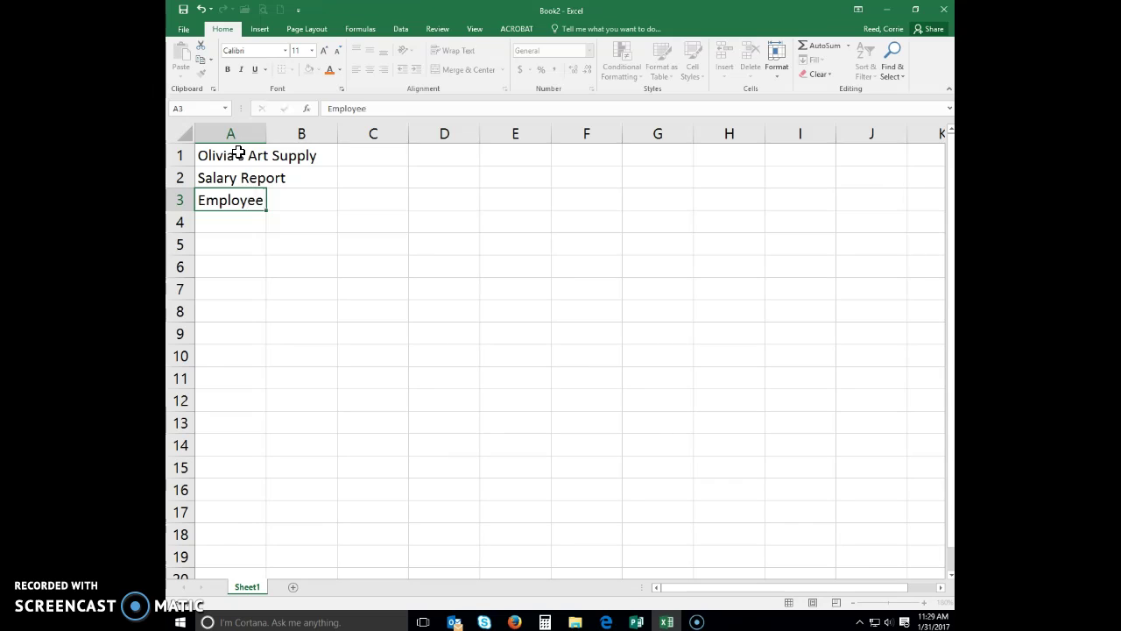
key(Tab)
text(E)
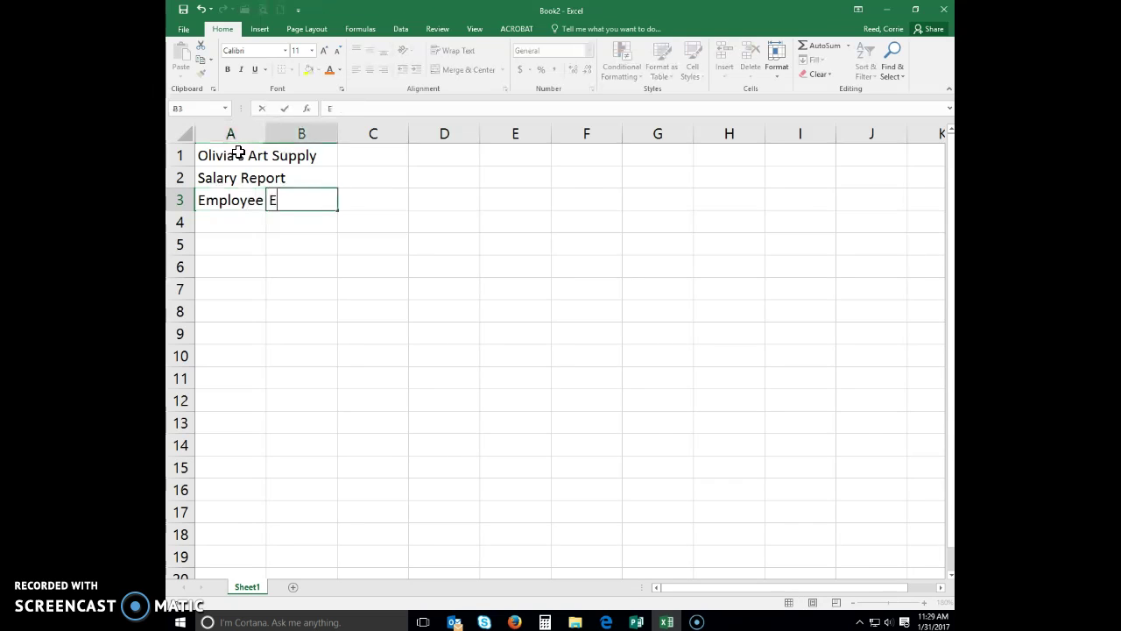
text(mail Address)
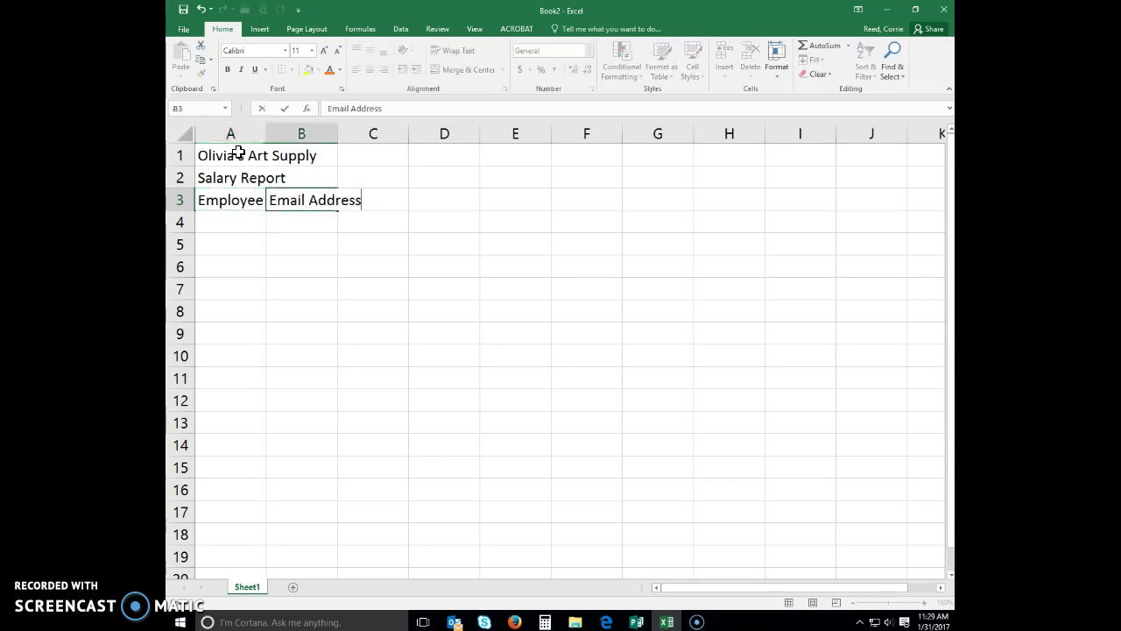
key(Tab)
Add Dependents in C3 and a two-line 'Hours Worked' heading in D3
text(Dependents)
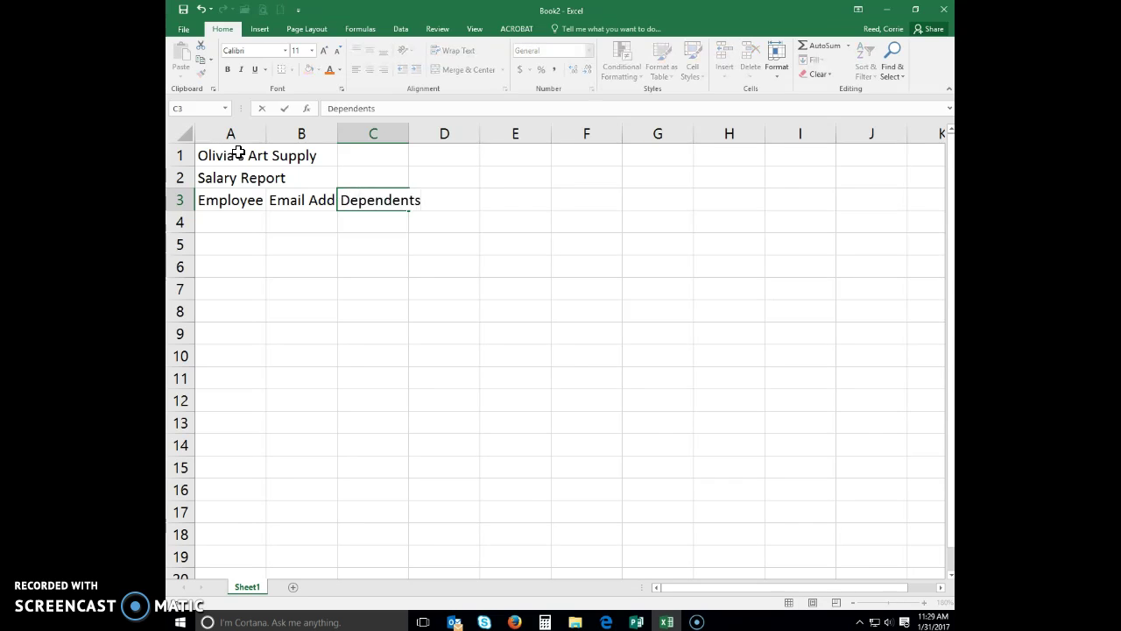
key(Tab)
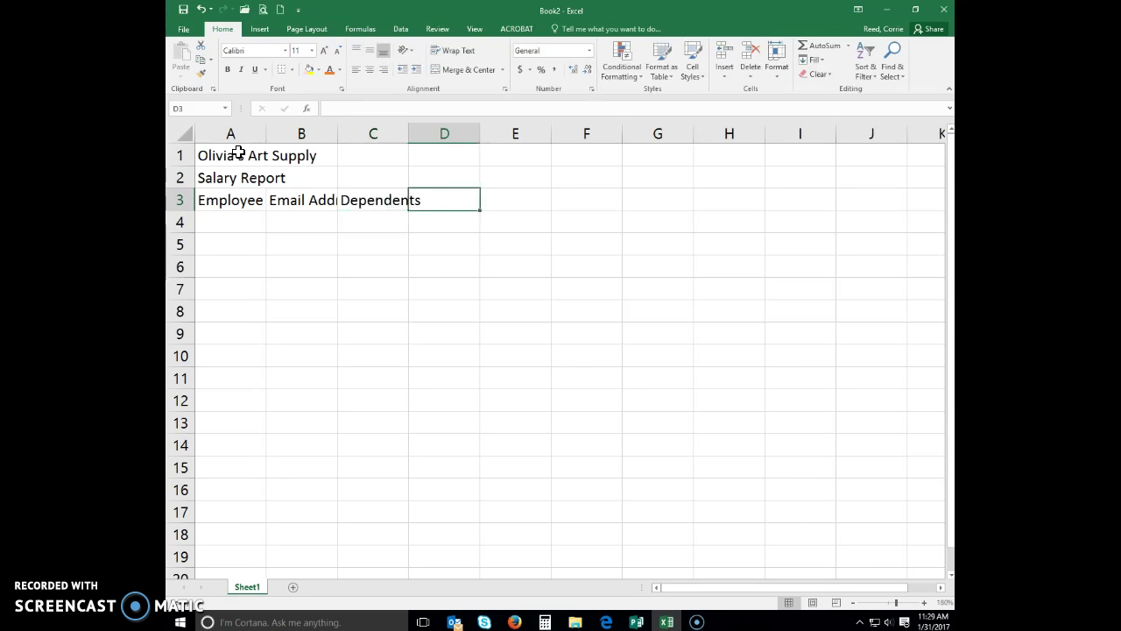
text(Hours)
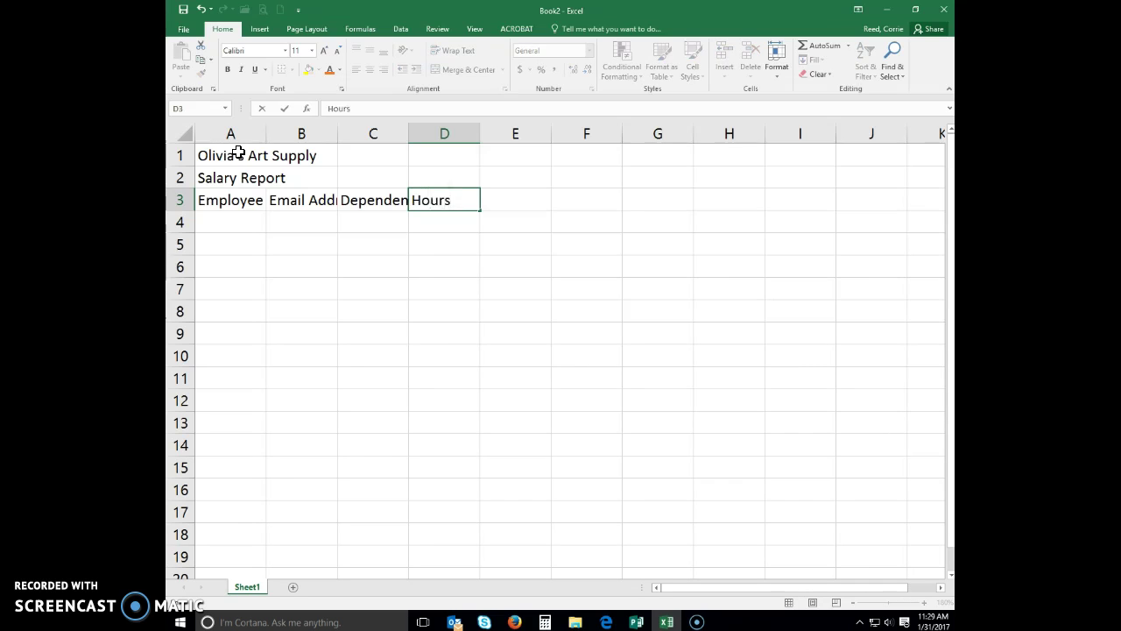
key(Return)
text(Worked)
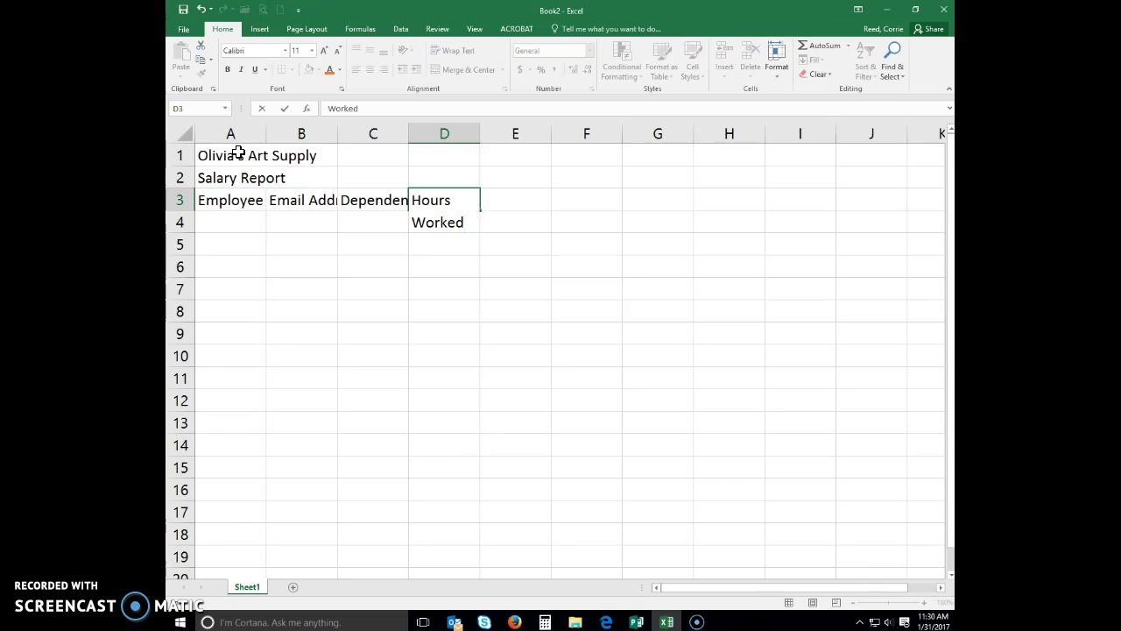
key(Tab)
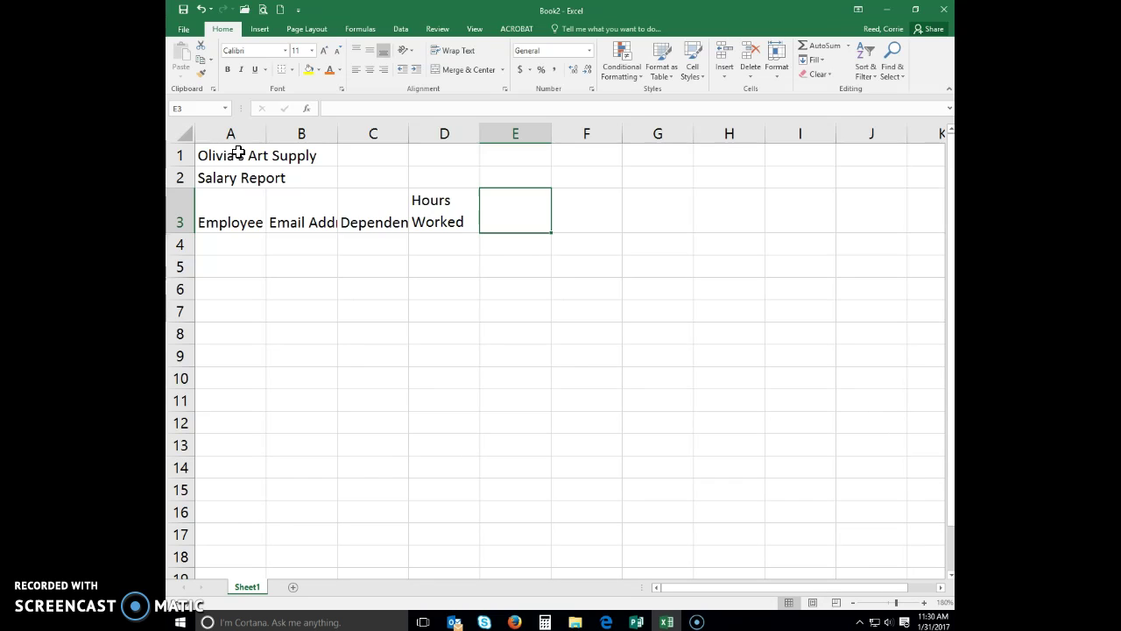
Add a two-line 'Hourly Pay Rate' heading in E3 and Gross Pay in F3
text(Hourly)
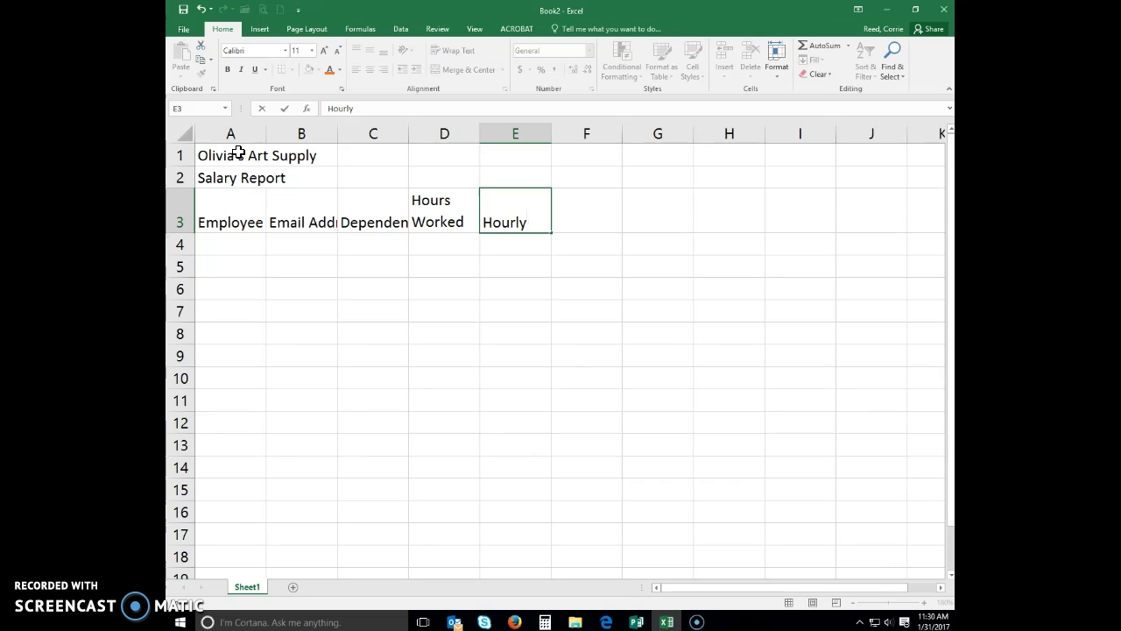
key(alt+Return)
text(Pay Rate)
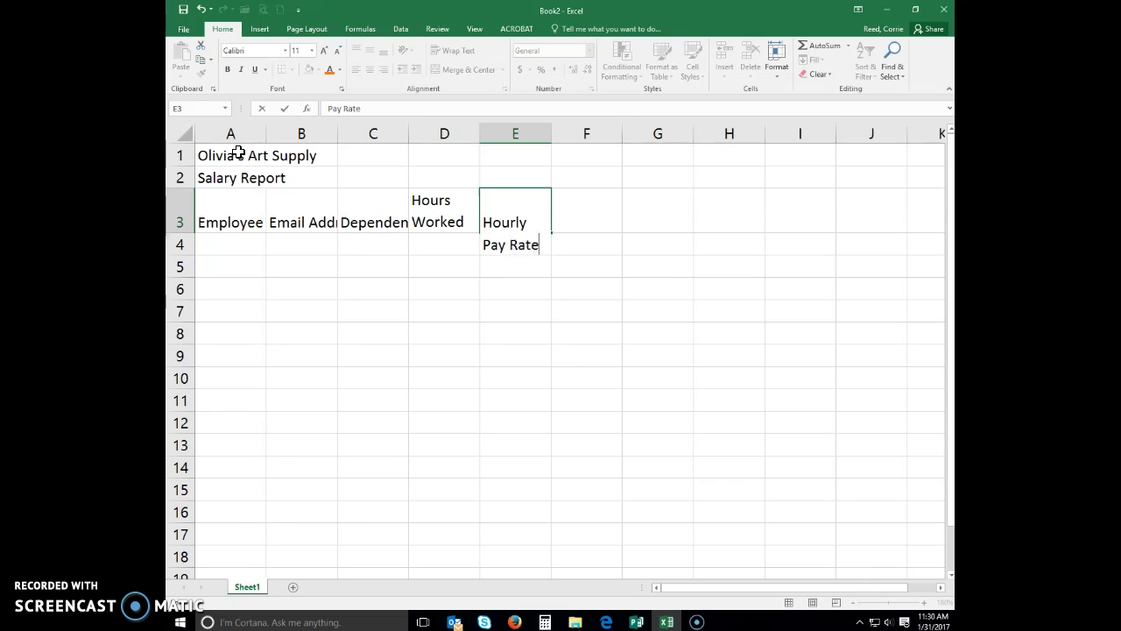
key(Tab)
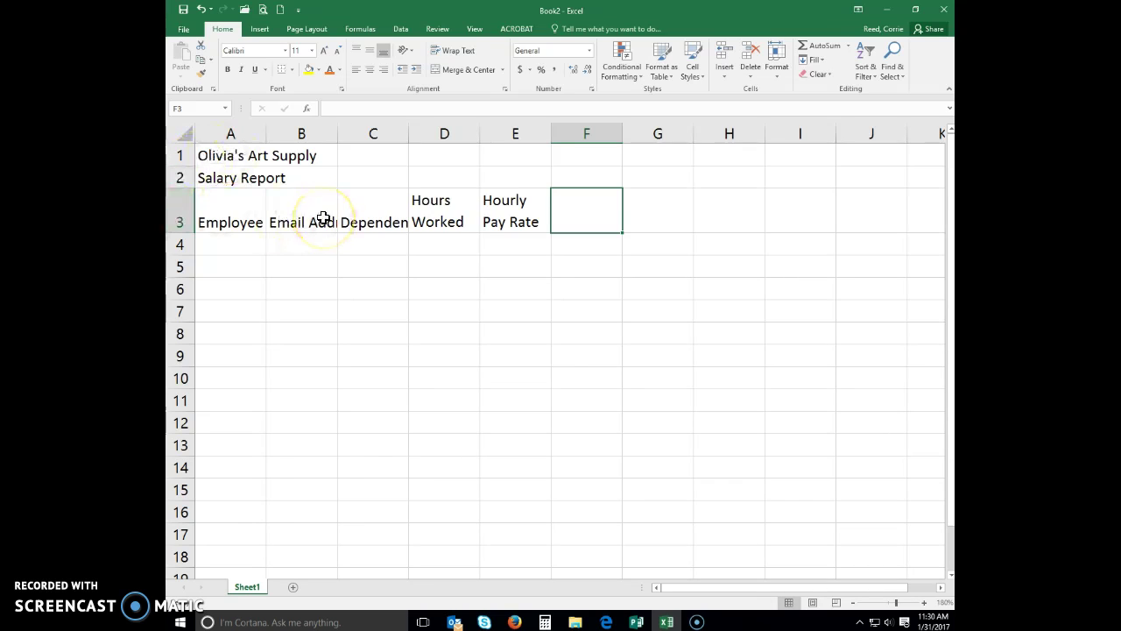
text(Gross Pay)
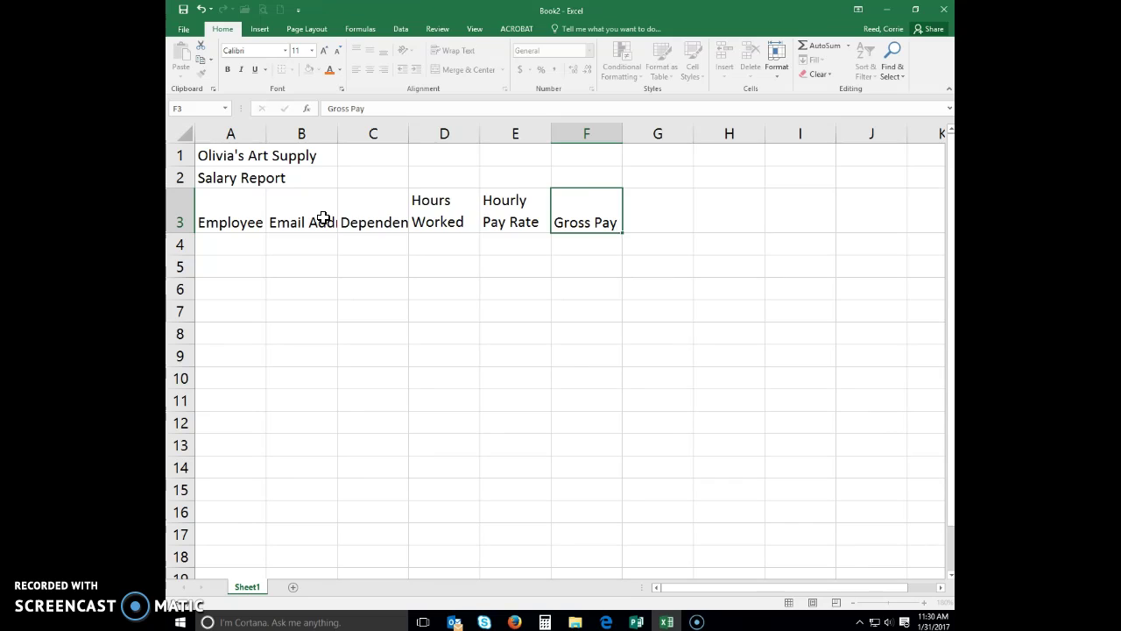
key(Tab)
Add the headings Federal Tax, State Tax and Tax % in row 3
text(Federal Tax)
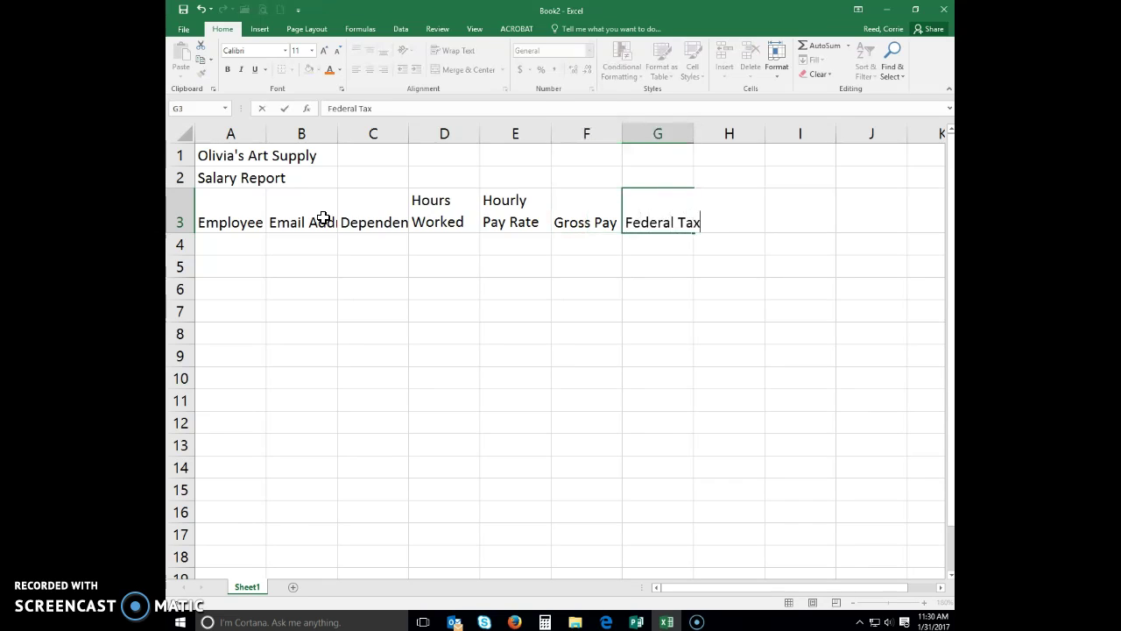
key(ctrl+Return)
key(Tab)
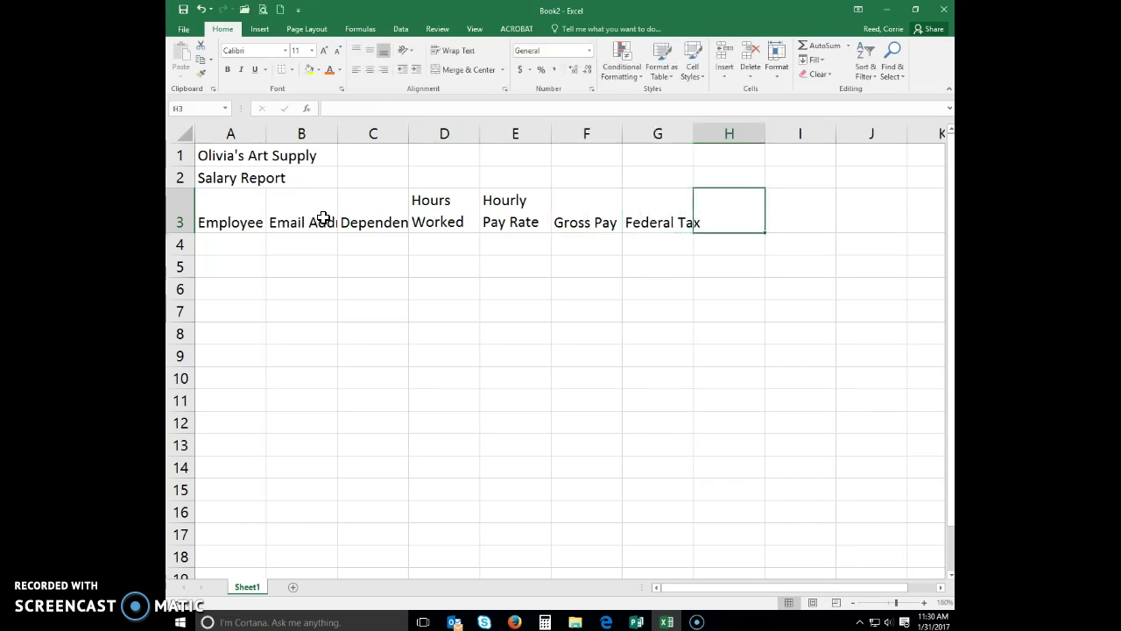
text(State Tax)
key(Tab)
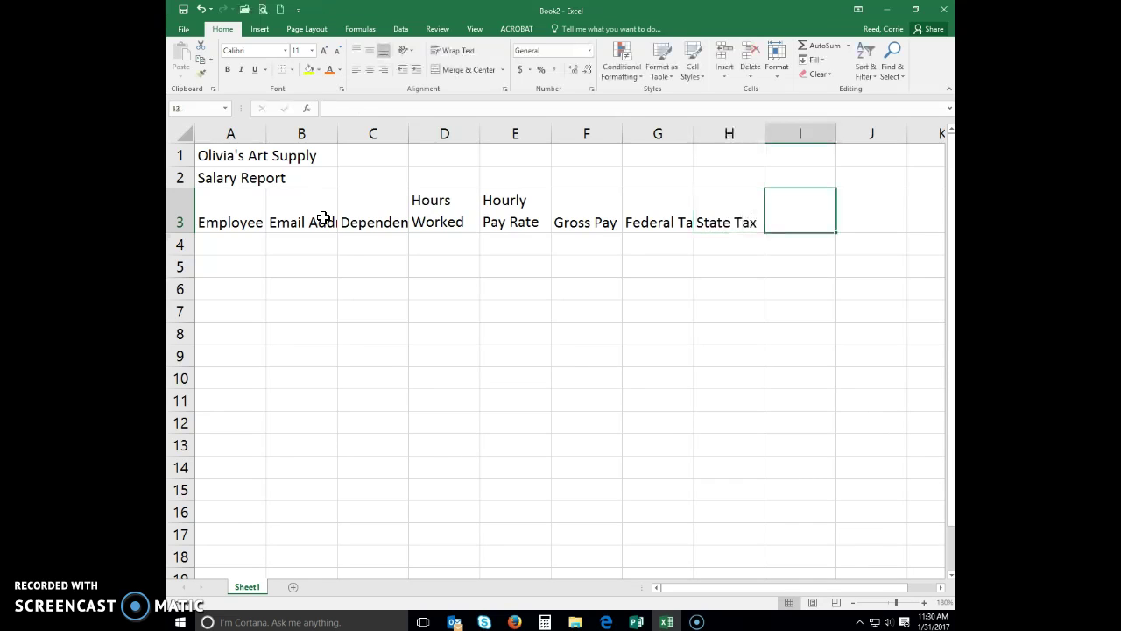
text(Tax %)
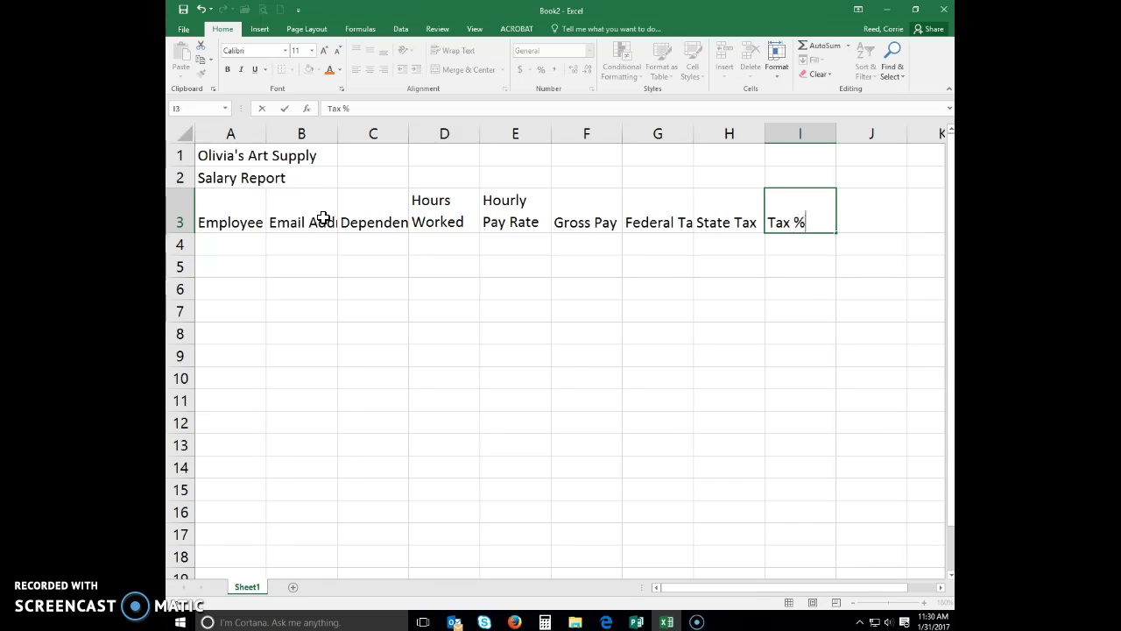
key(Tab)
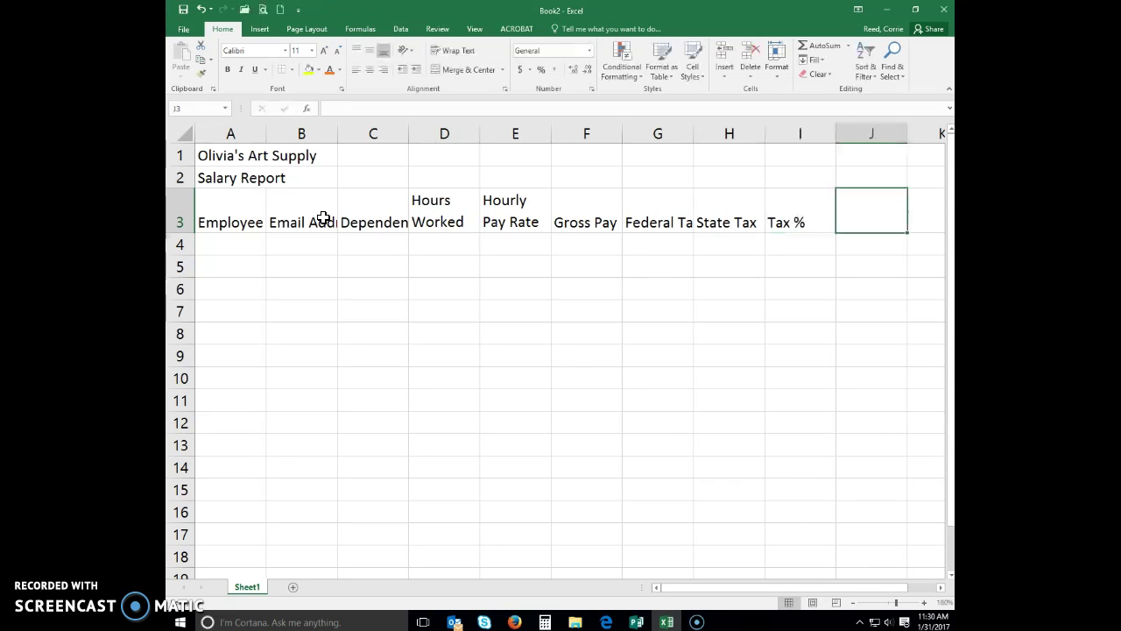
Add Net Pay and Hire Date headings, then select A4 for data entry
text(Net Pay)
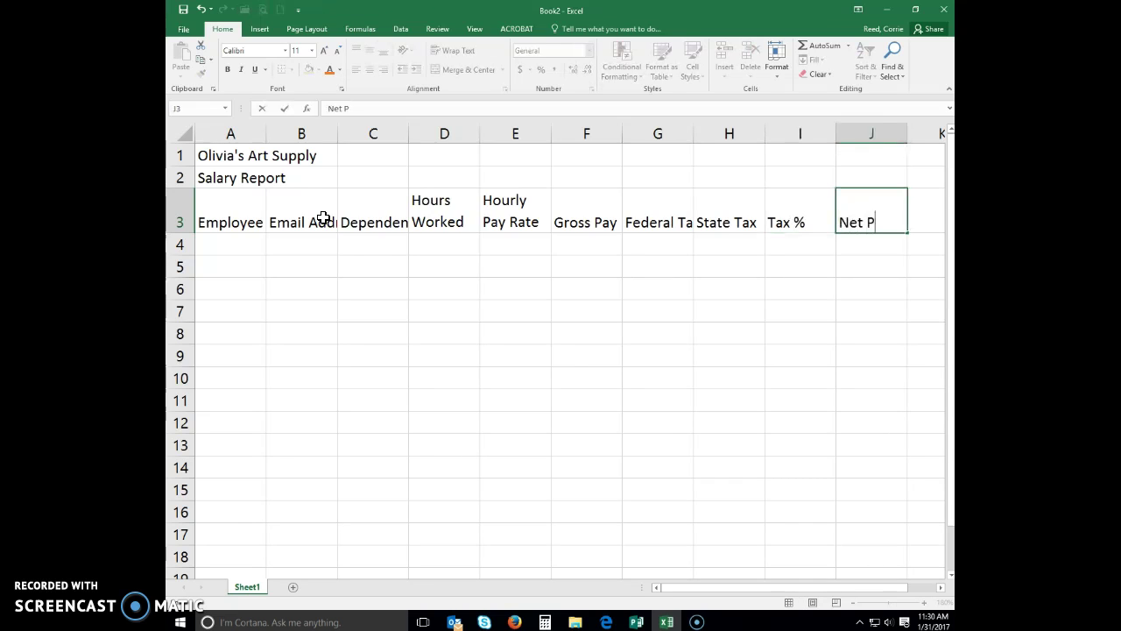
key(Tab)
text(Hire Date)
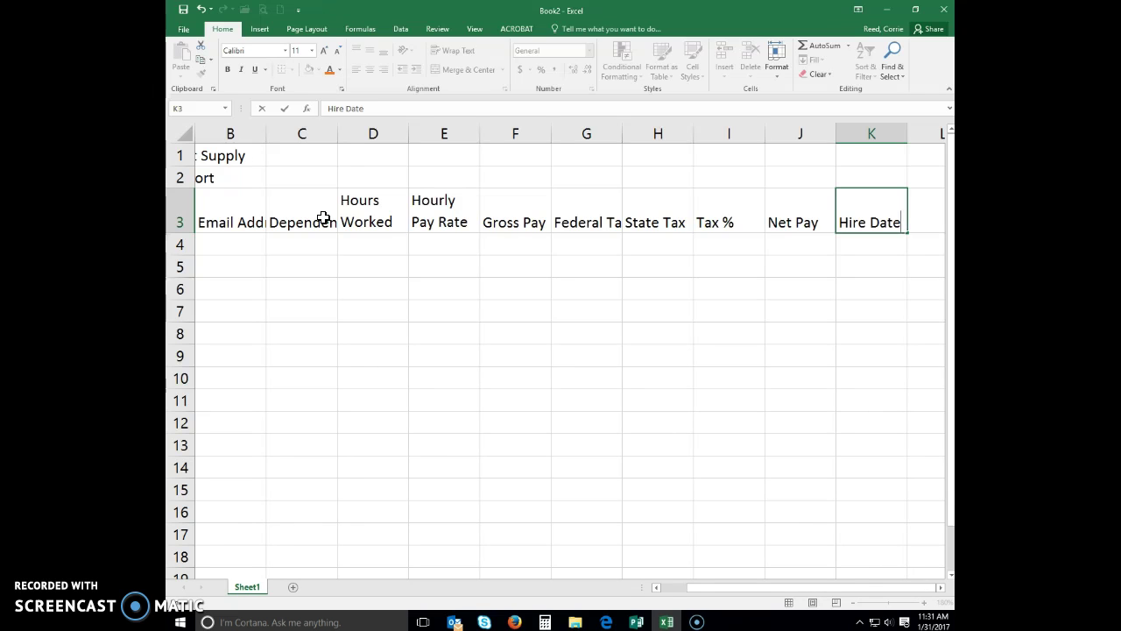
key(Return)
key(Left)
key(Left)
key(Home)
click(262, 240)
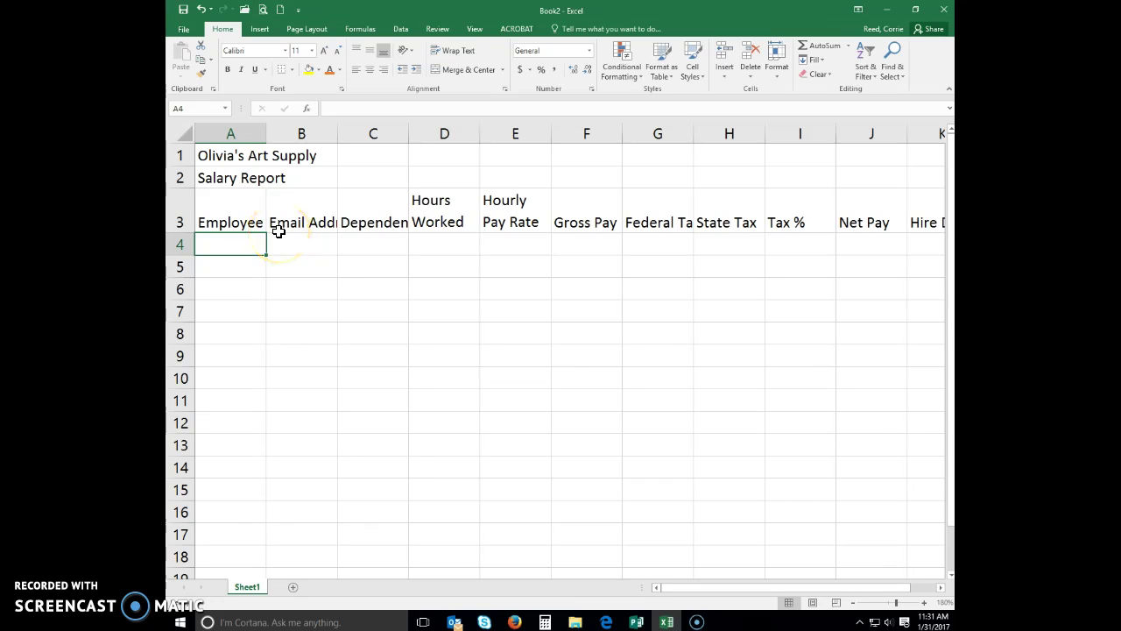
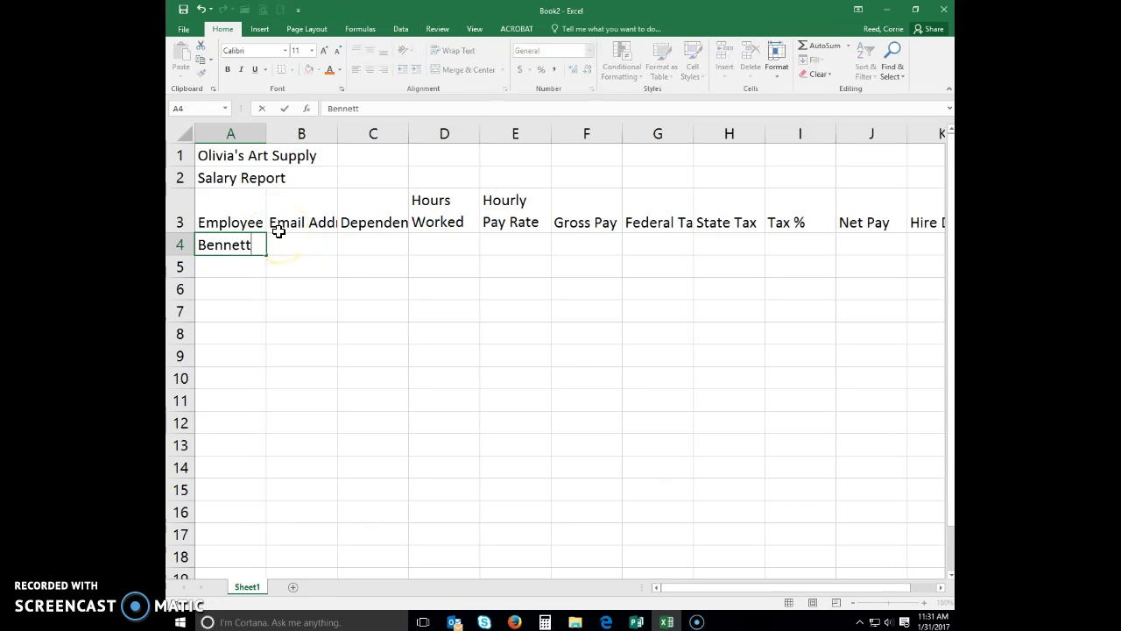
Enter the first employee's name (Last, First) in A4 with 2 dependents in C4
key(Tab)
key(Tab)
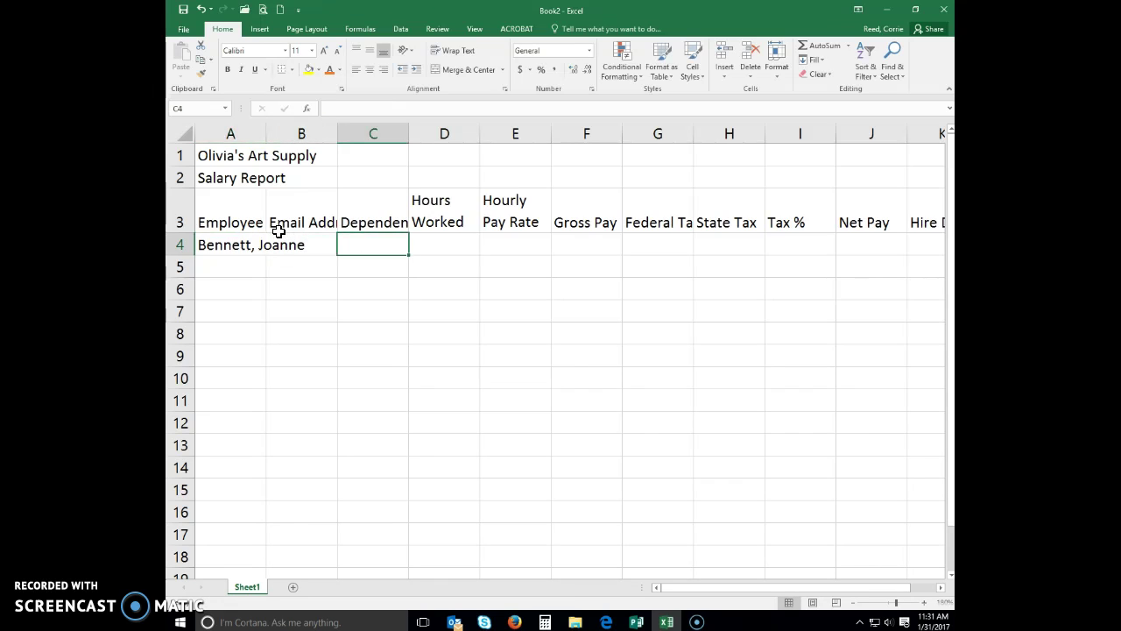
text(2)
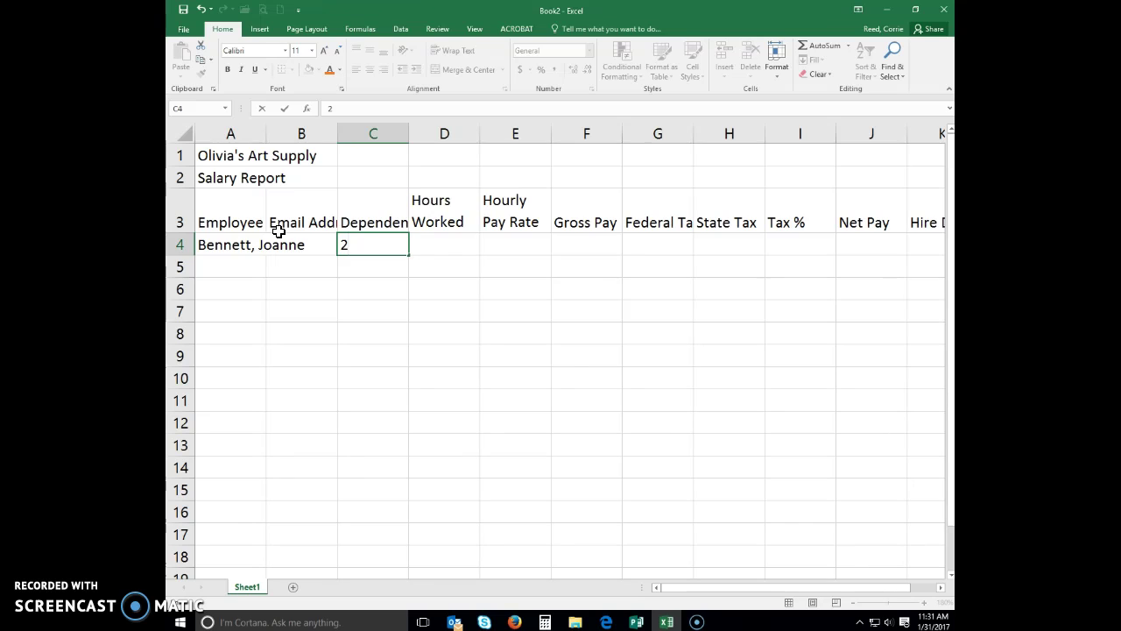
key(Return)
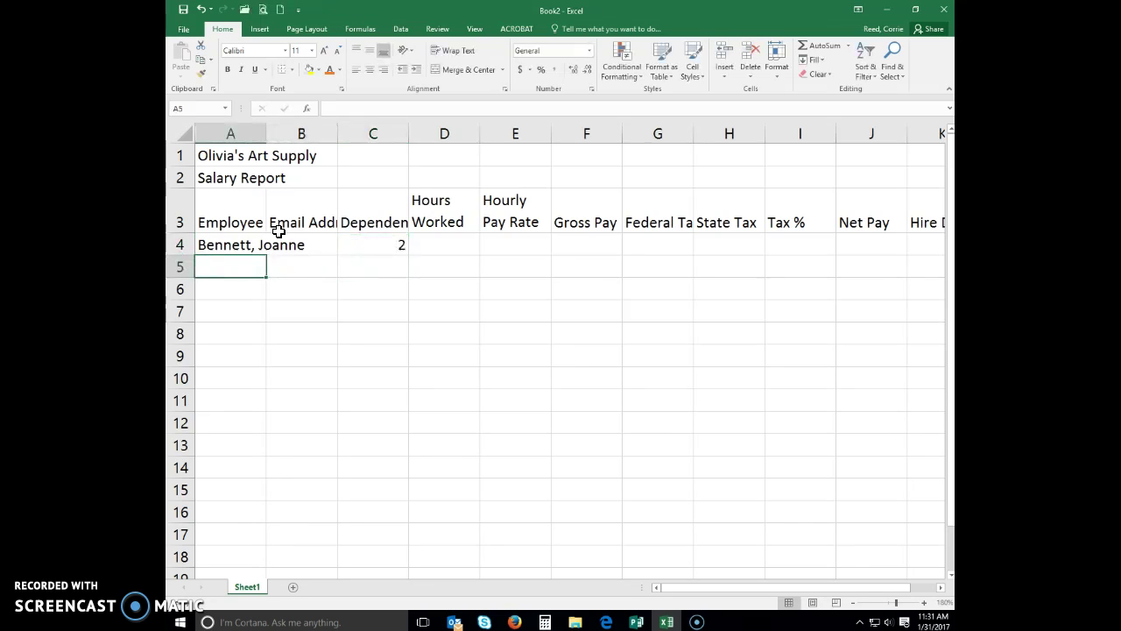
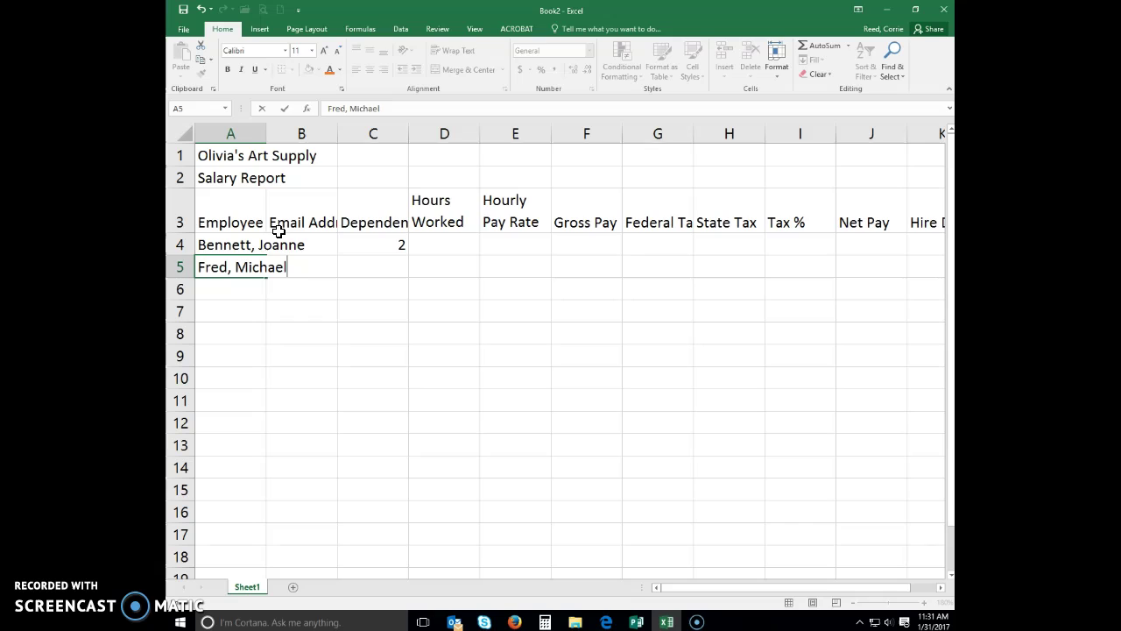
Enter the second and third employees' names in A5 and A6, retyping A6 correctly
key(Return)
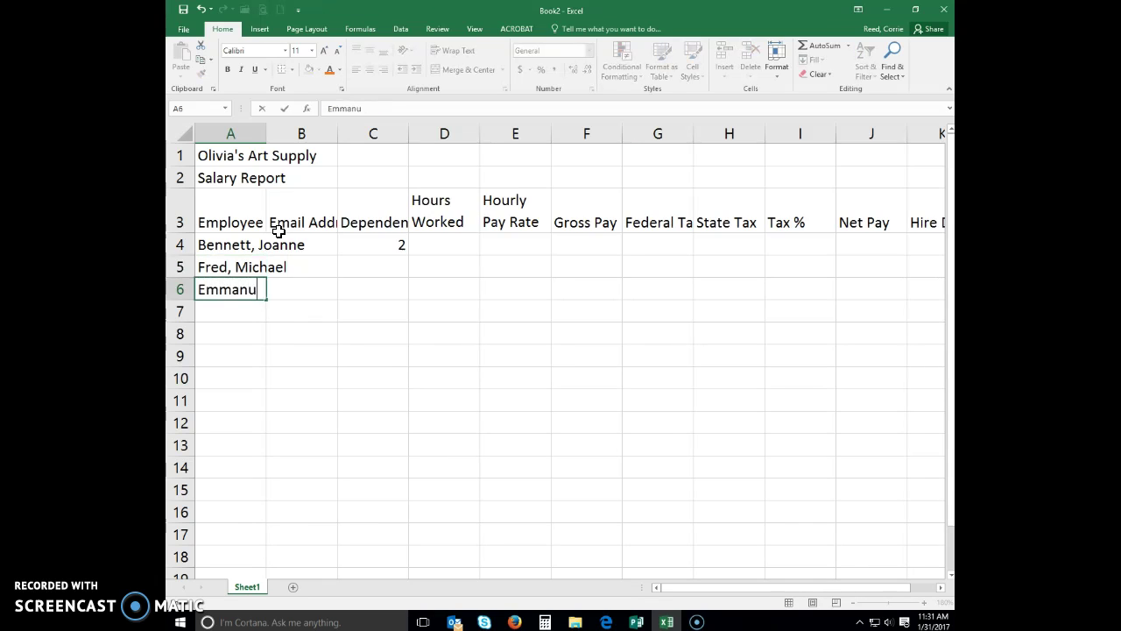
key(Return)
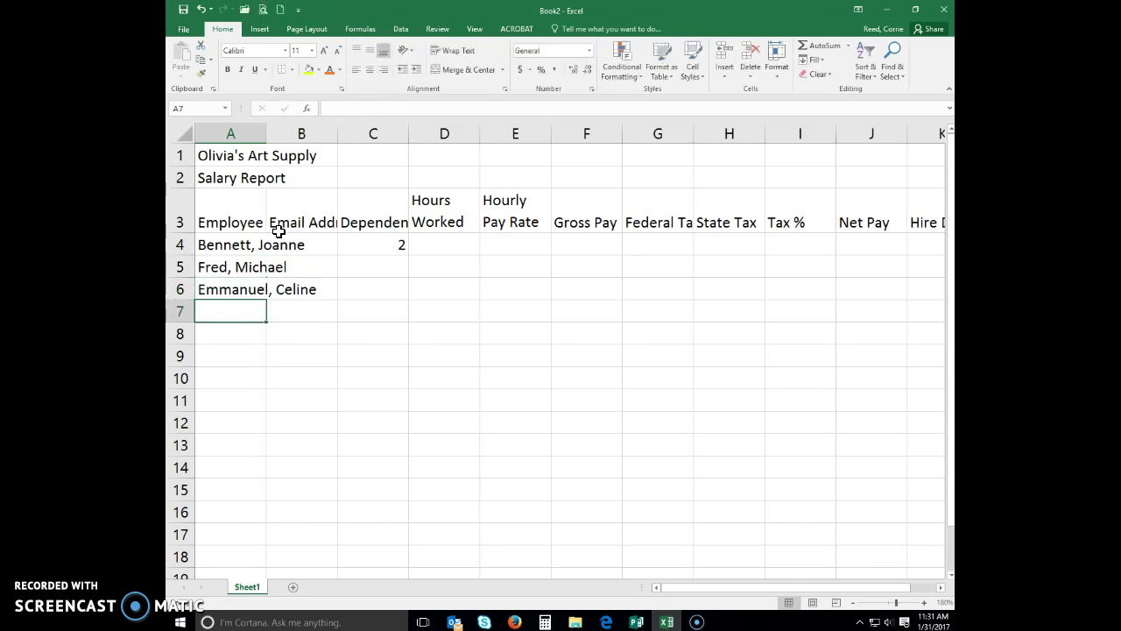
text(Khan)
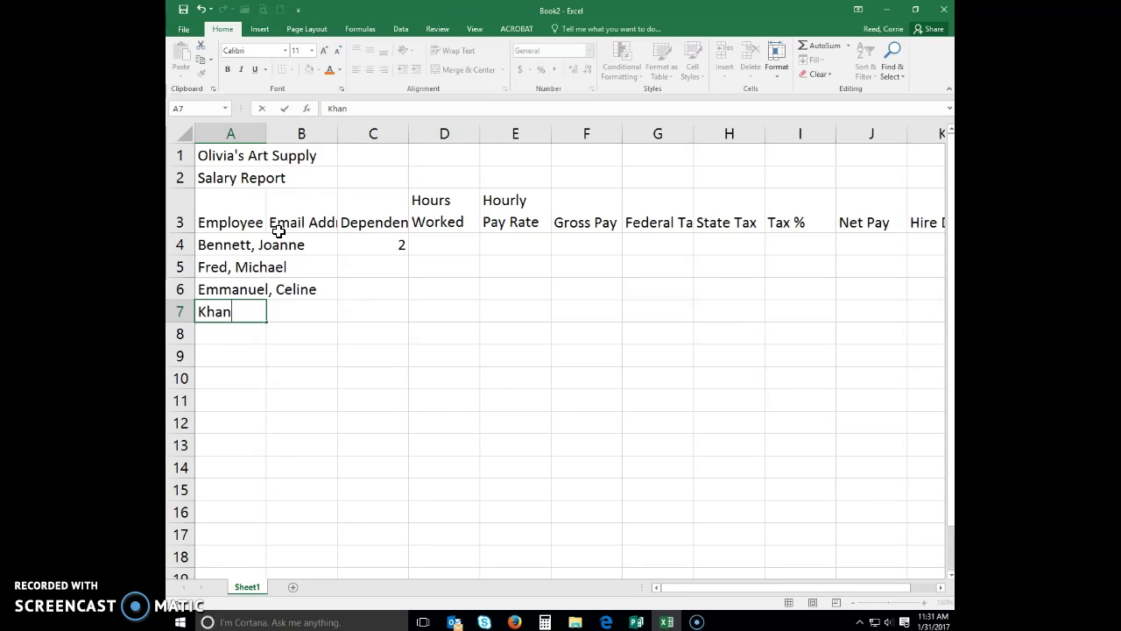
click(232, 291)
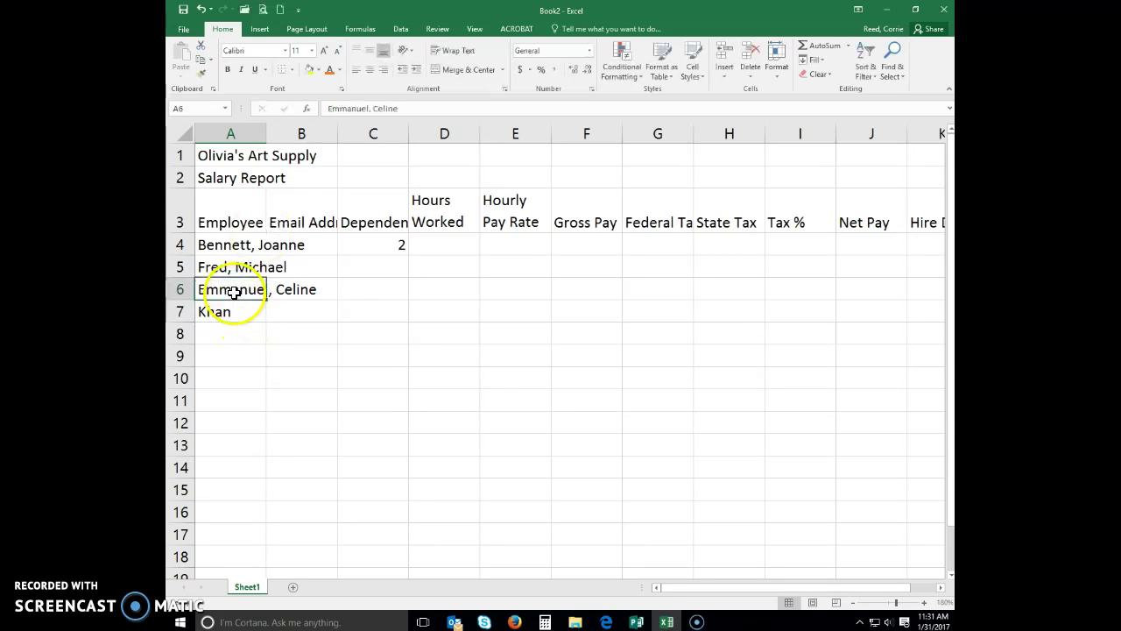
key(Delete)
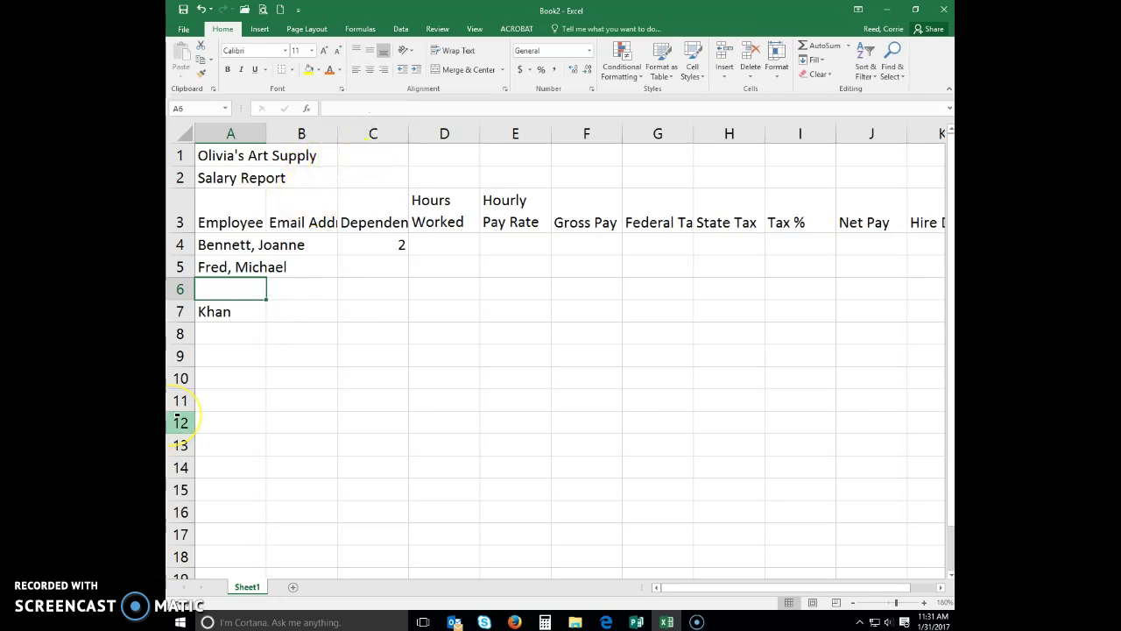
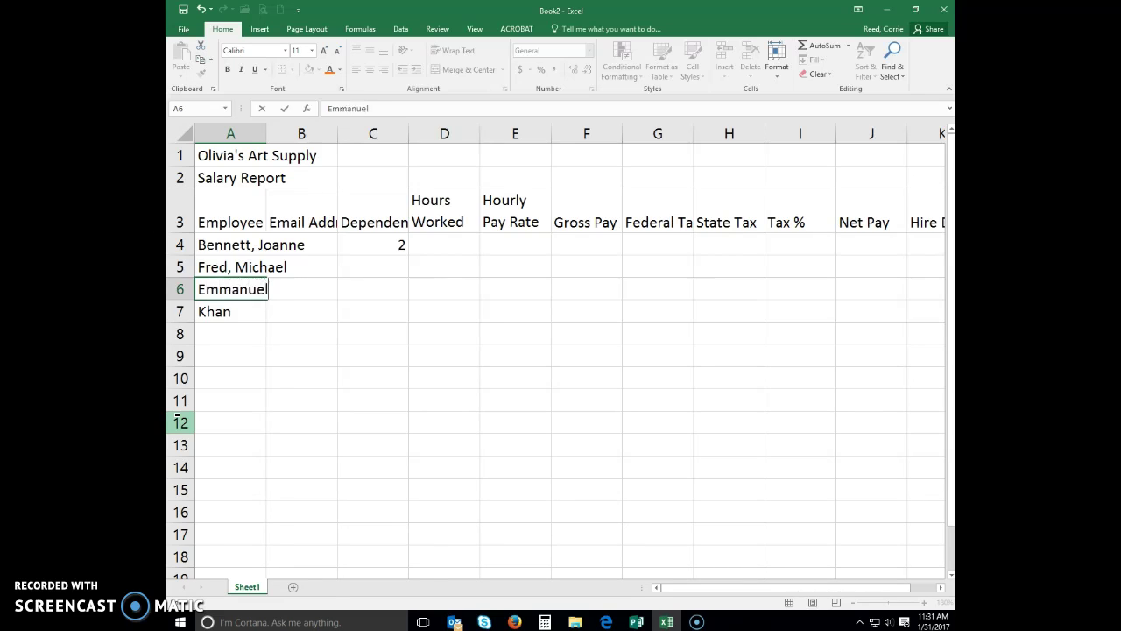
key(Return)
Enter the remaining six employees' names (Last, First) in A7:A12
text(Kah)
key(BackSpace)
key(BackSpace)
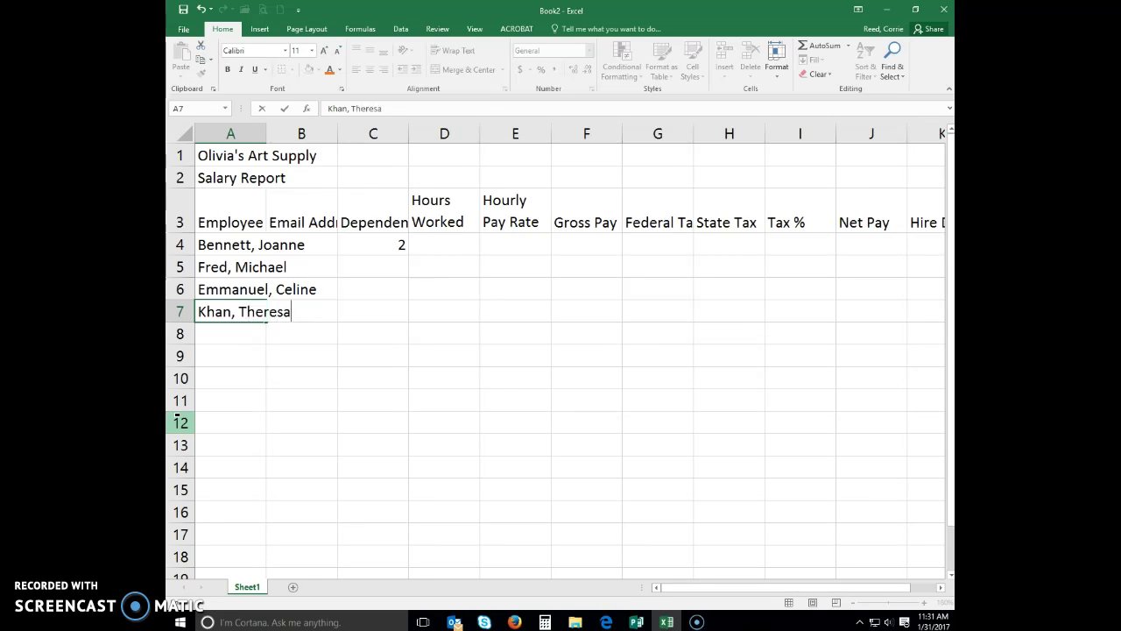
key(Return)
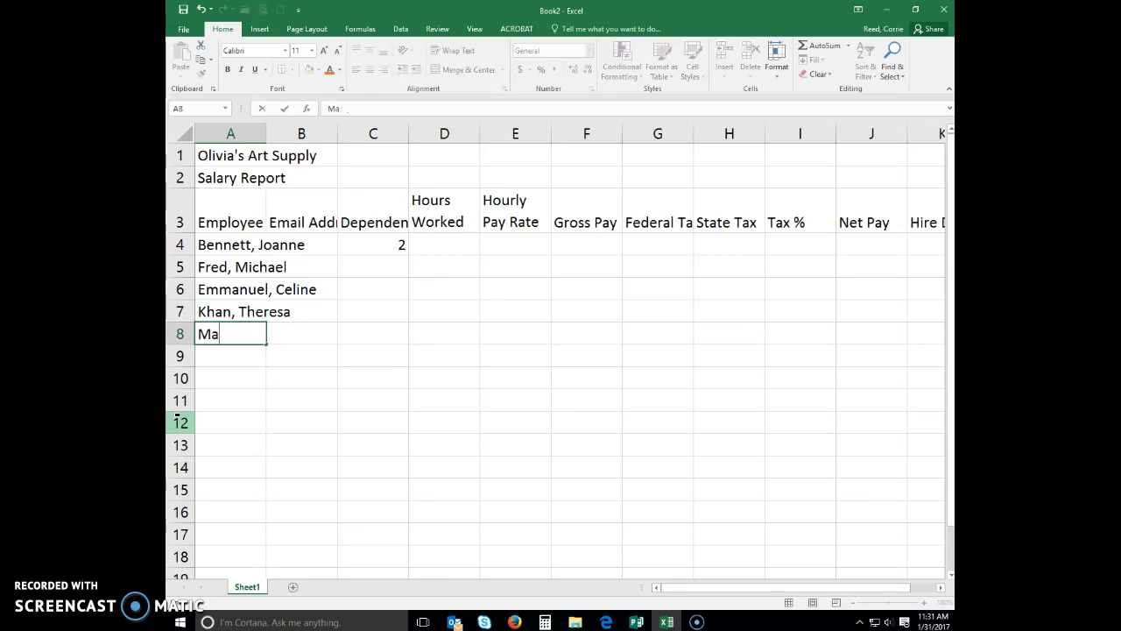
key(Return)
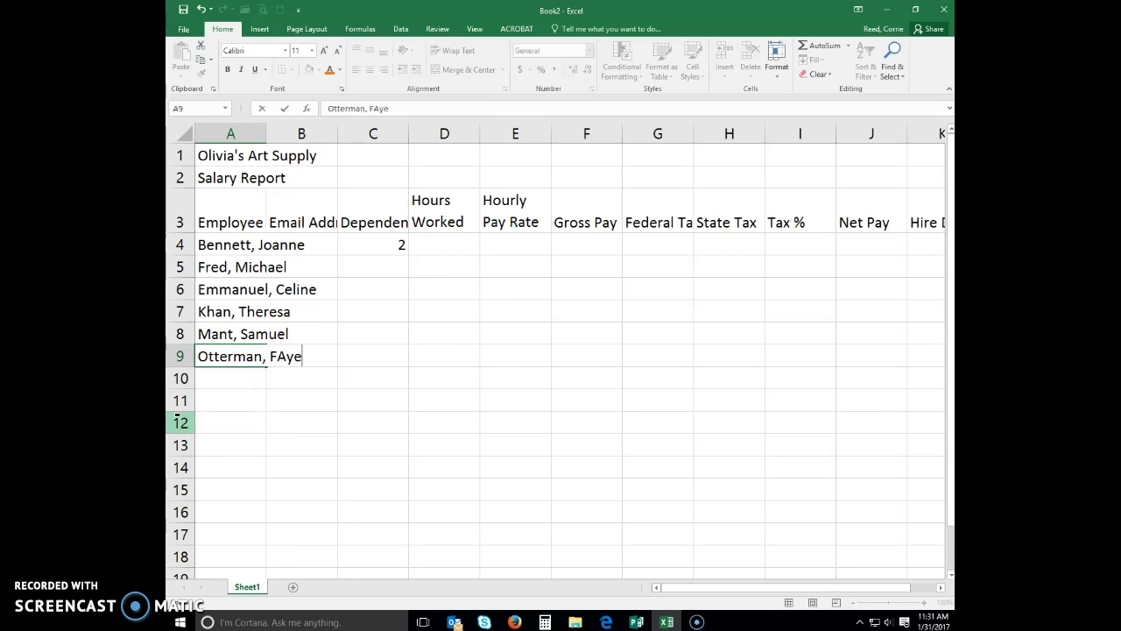
key(Return)
key(Return)
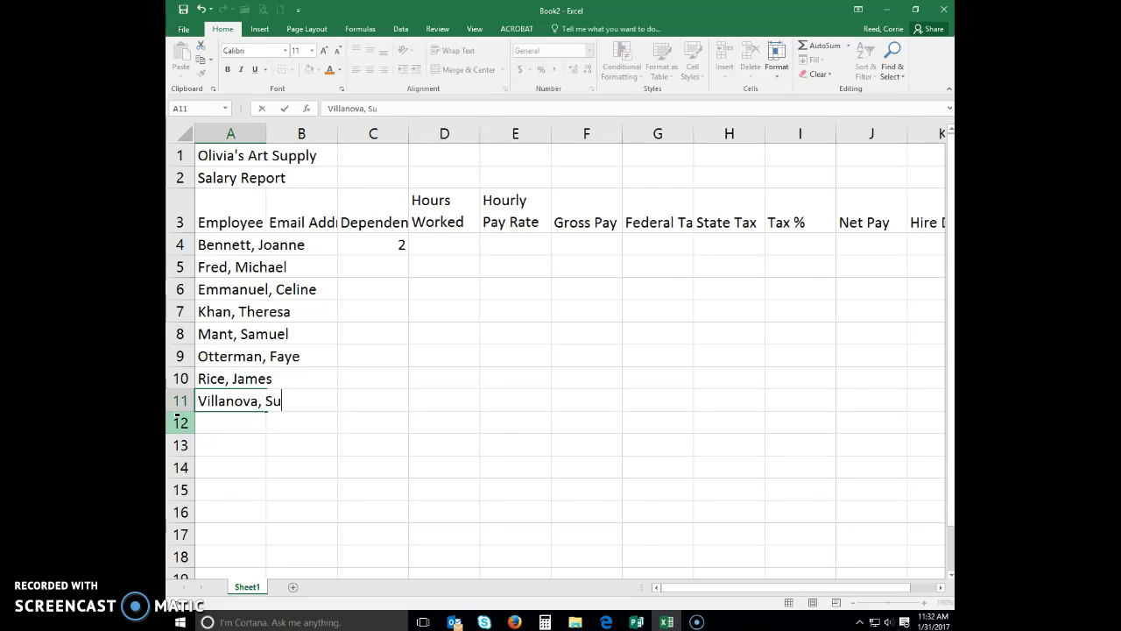
key(Return)
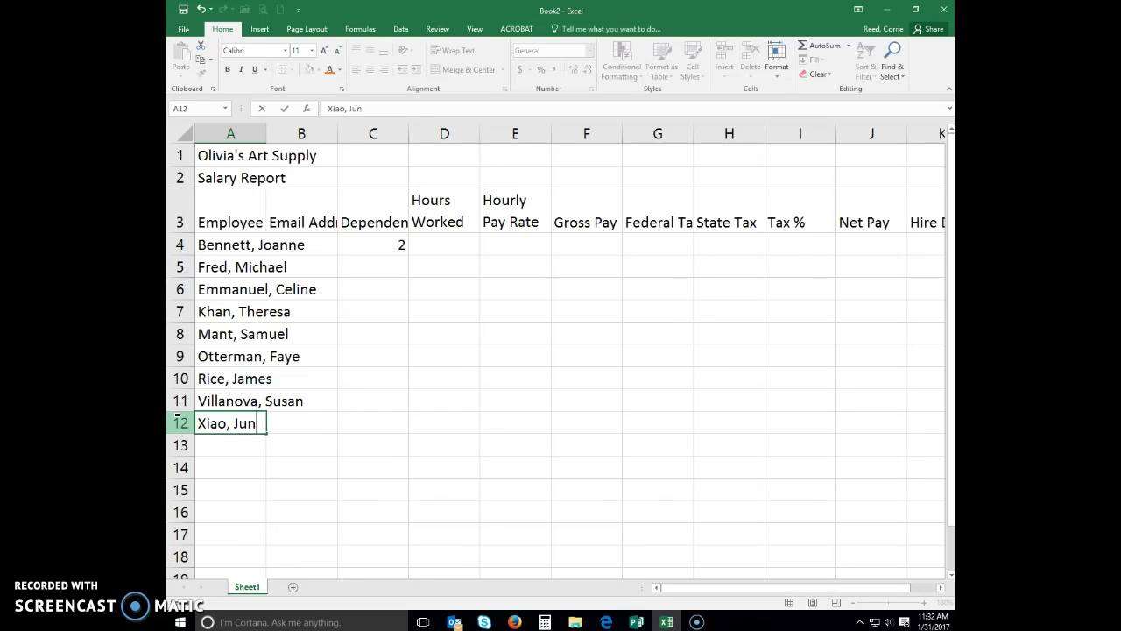
key(Tab)
key(Tab)
Enter dependents 1, 0, 3, 2, 0, 0, 2, 1 in C5:C12
key(Up)
key(Up)
key(Up)
key(Up)
key(Up)
key(Up)
key(Up)
key(Up)
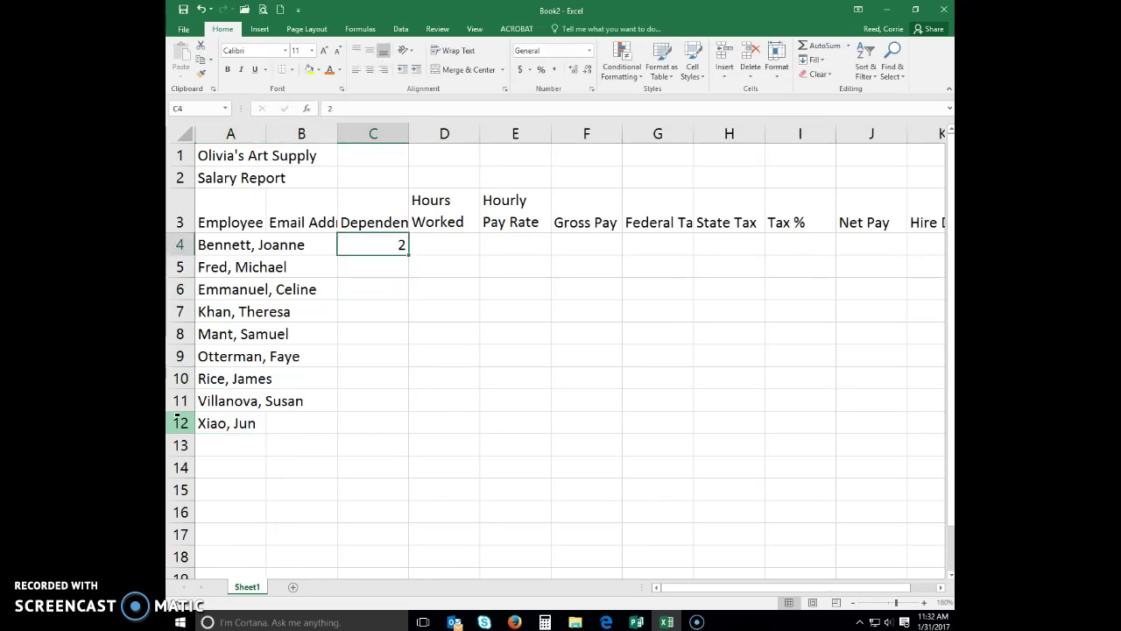
key(Return)
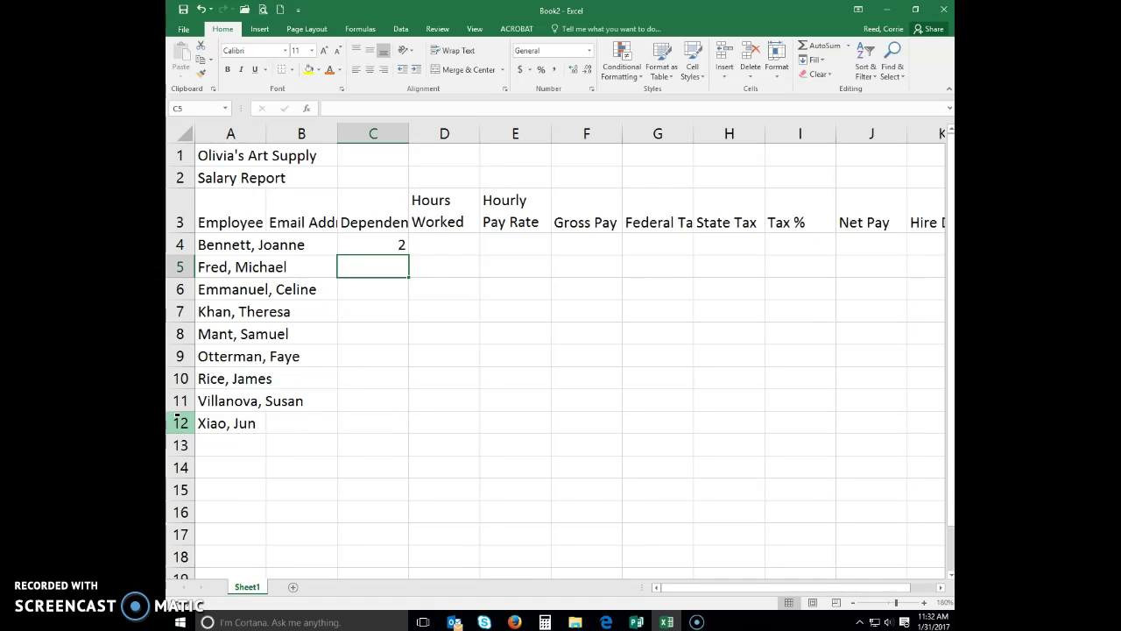
text(1)
key(Return)
text(0)
key(Return)
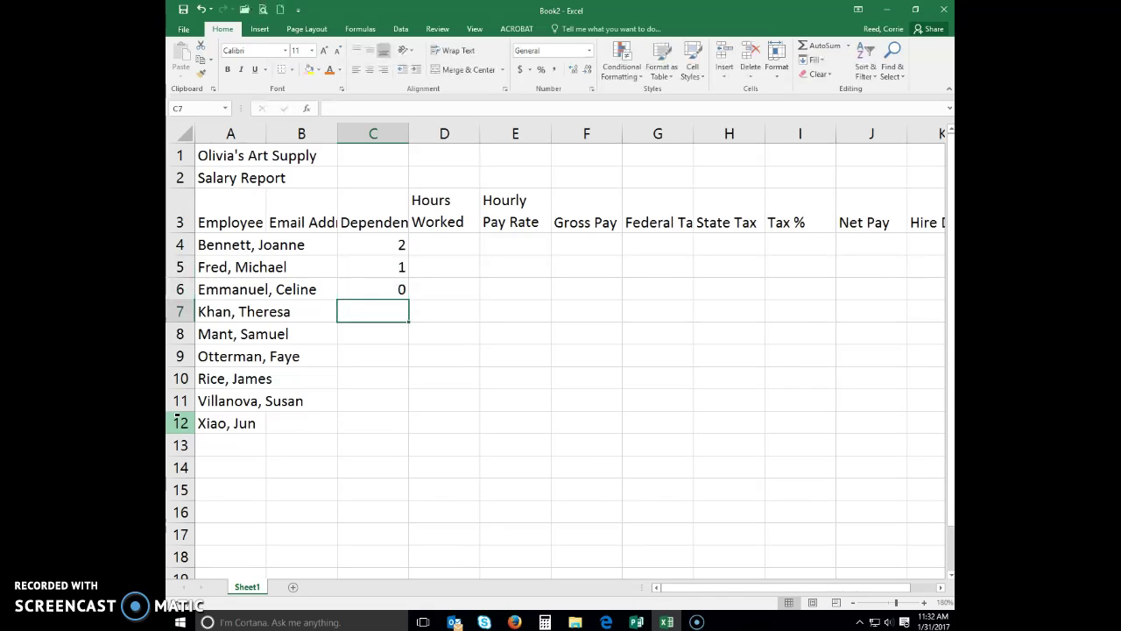
text(3)
key(Return)
text(2)
key(Return)
text(0)
key(Return)
text(0)
key(Return)
text(2)
key(Return)
text(1)
key(Right)
key(Up)
key(Up)
key(Up)
key(Up)
key(Up)
key(Up)
key(Up)
key(Up)
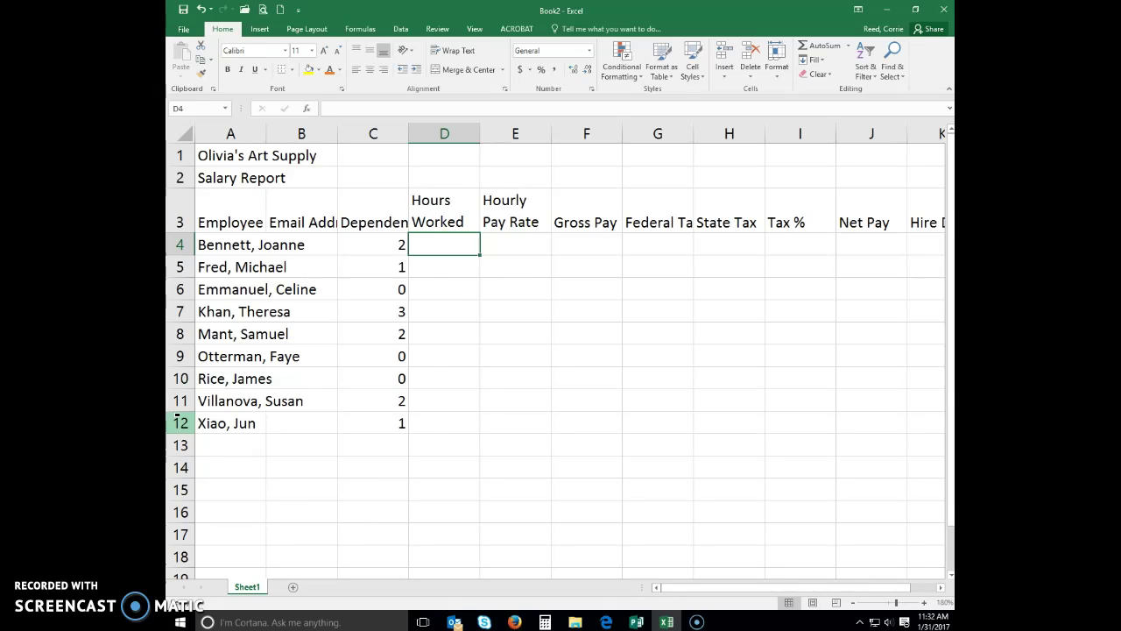
Enter hours worked 64.25, 80, 72.5, 60 and 46 in D4:D8
text(64.25)
key(Return)
text(80)
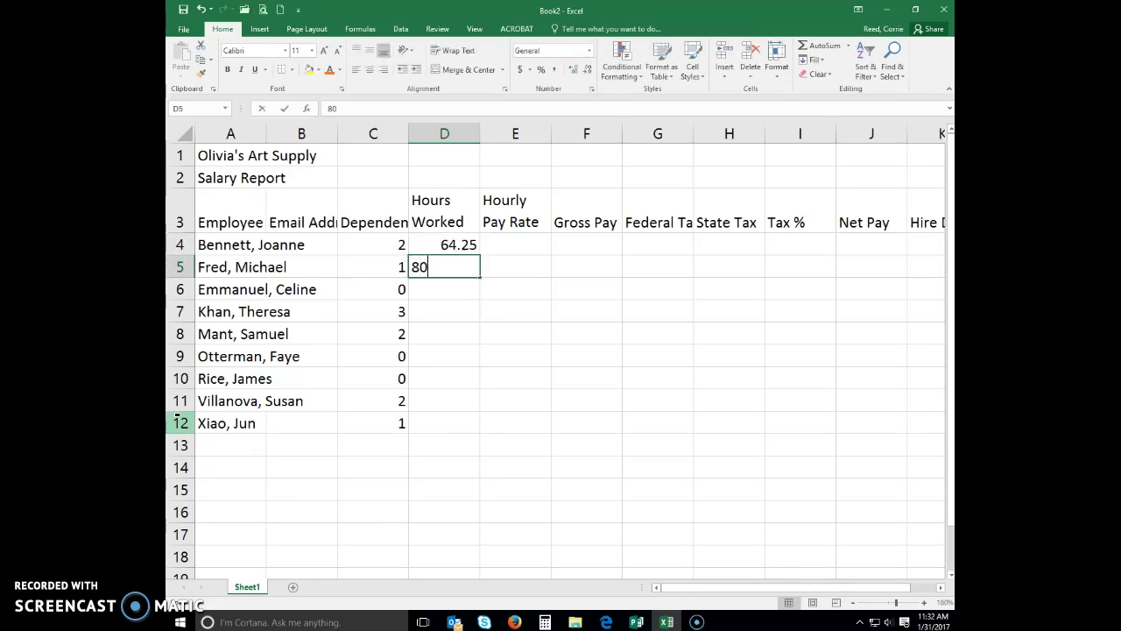
text(.00)
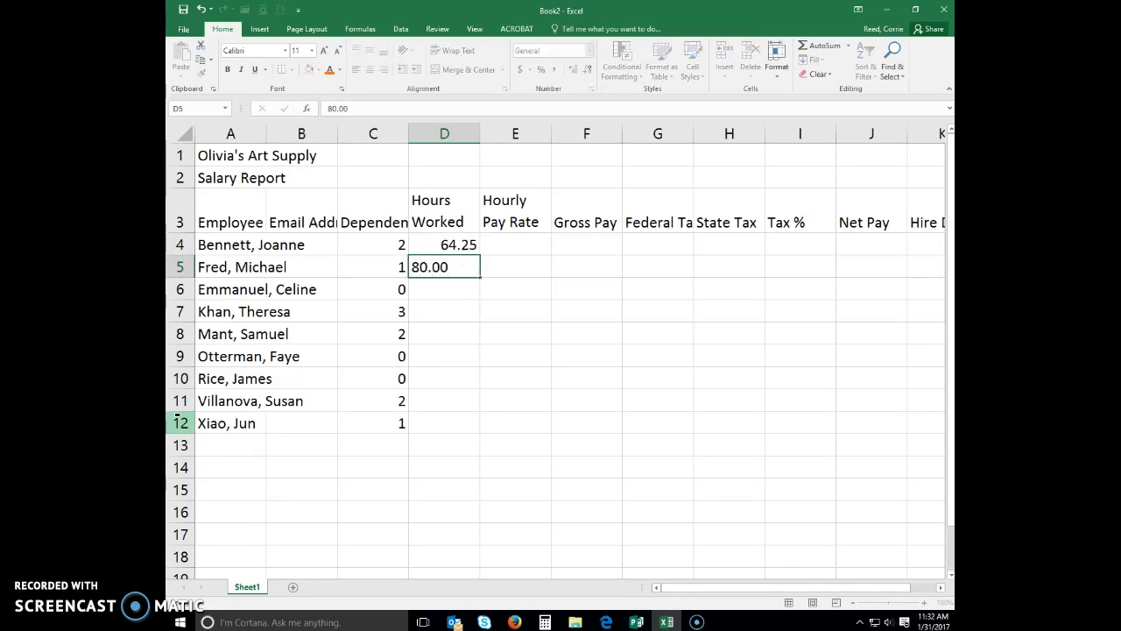
key(Return)
text(72.50)
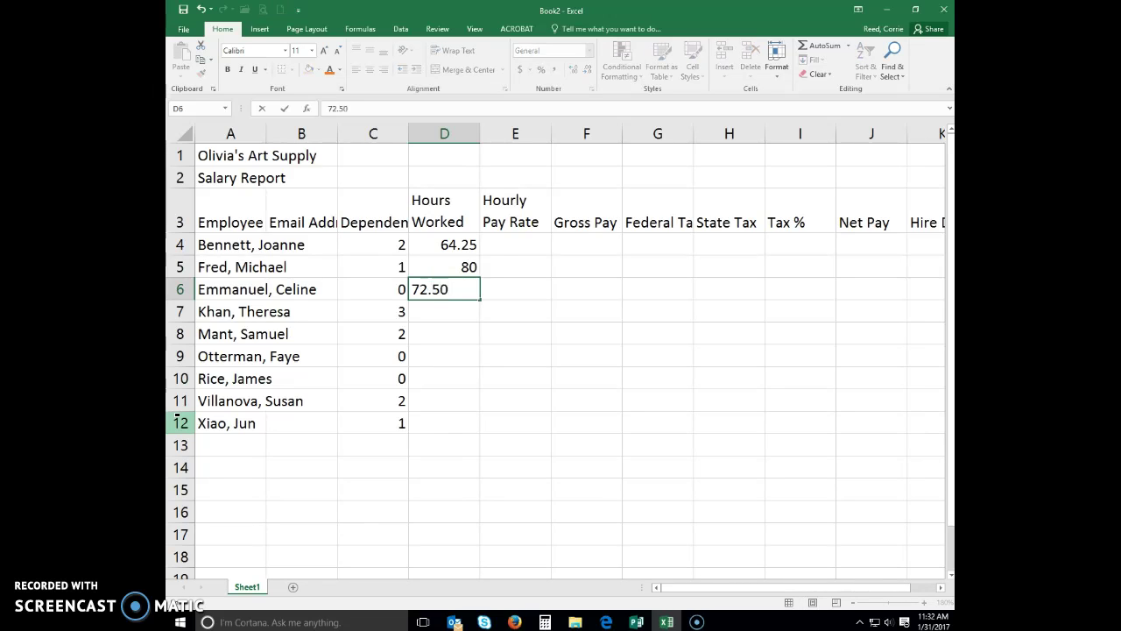
key(Return)
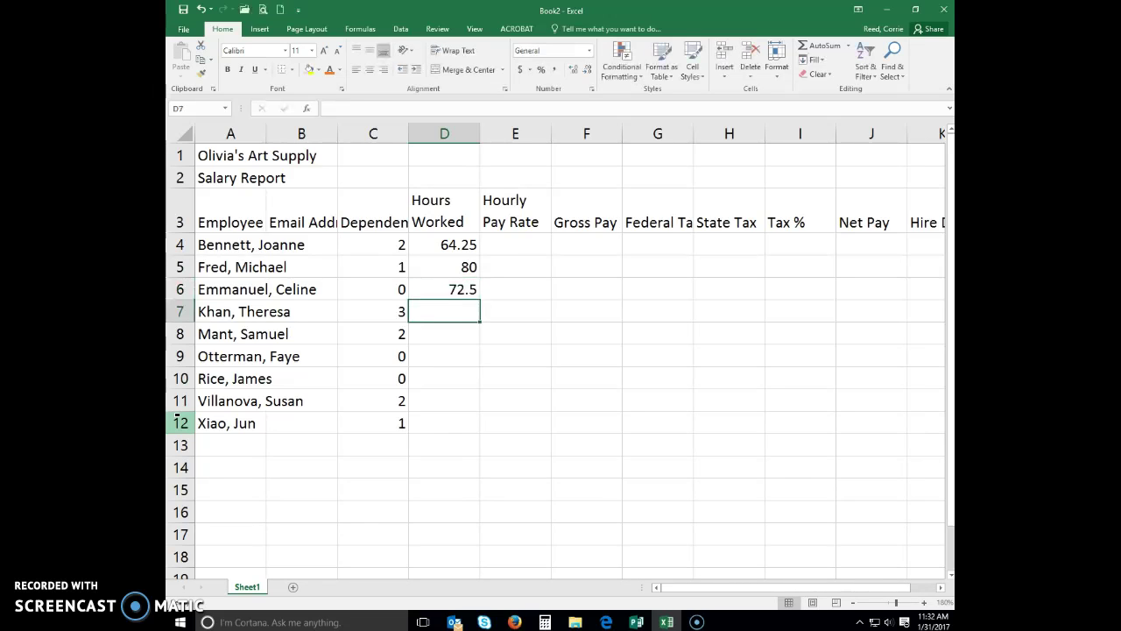
text(60.00)
key(Return)
text(46.00)
key(Return)
Enter hours 75.75, 80, 74.25 and 68 in D9:D12, fixing D9 and D11
text(75)
key(Return)
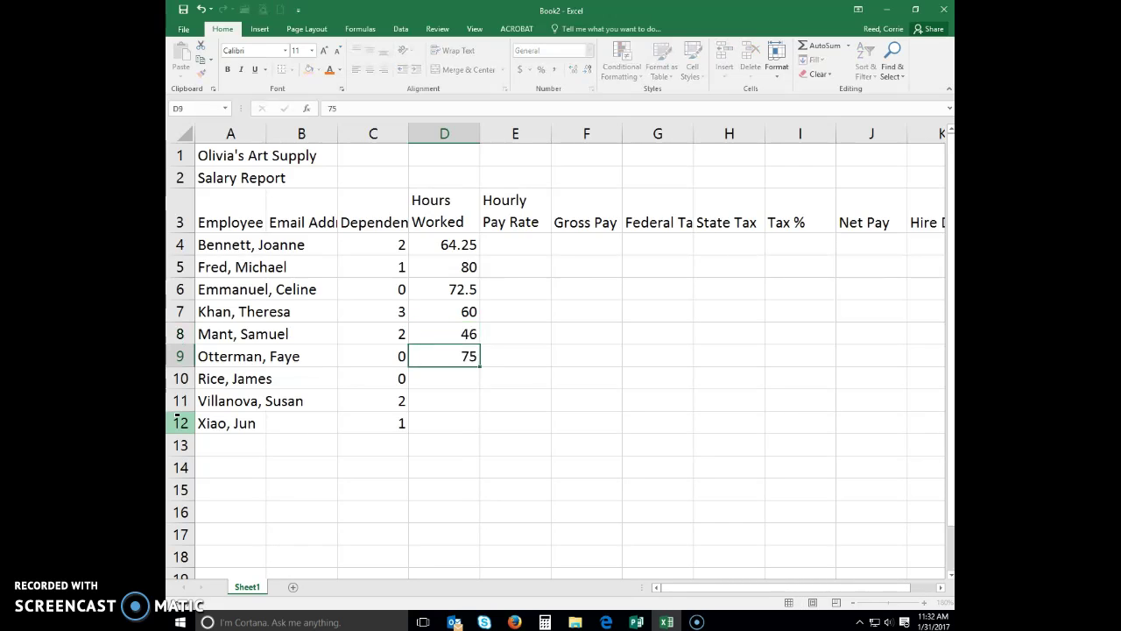
text(75)
key(Up)
key(F2)
text(.75)
key(Return)
text(80)
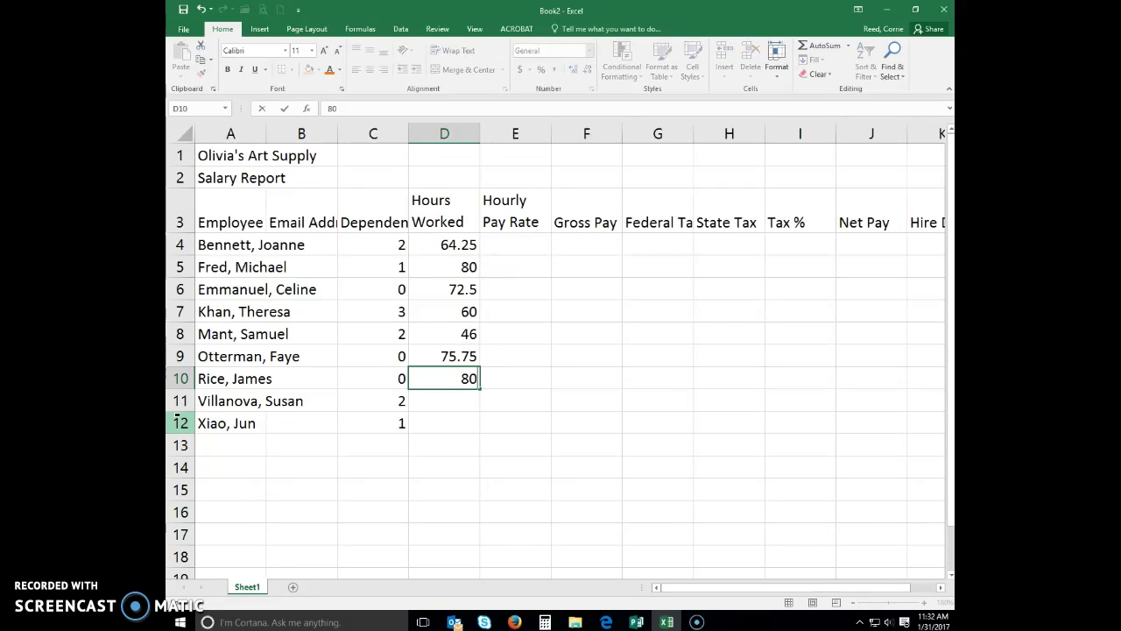
key(Return)
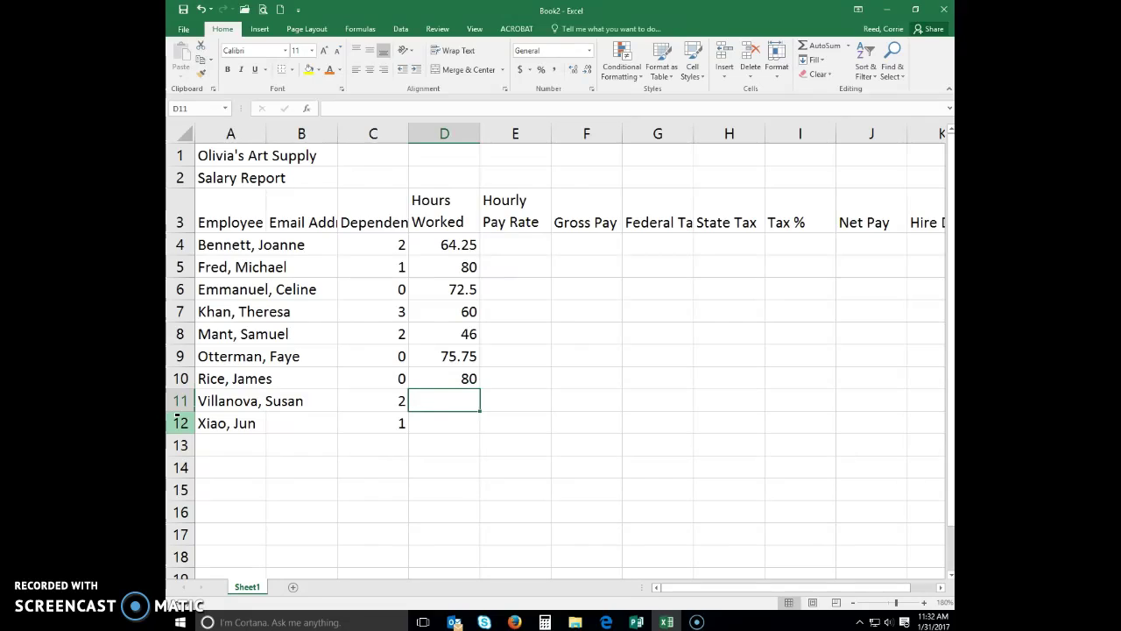
text(74)
key(Return)
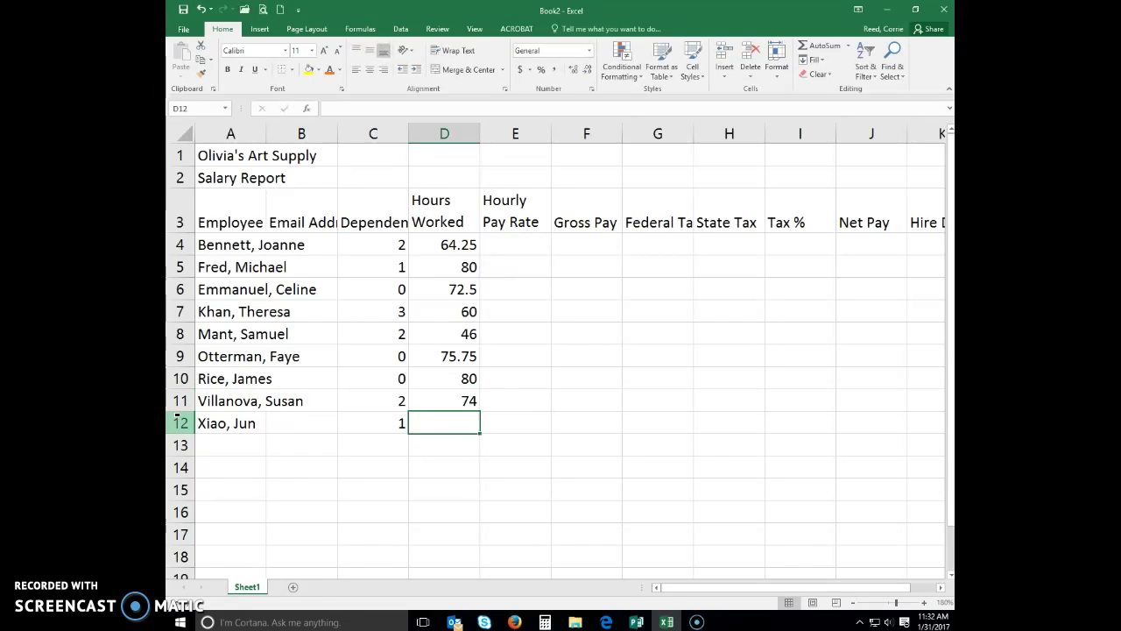
key(Up)
key(F2)
text(.25)
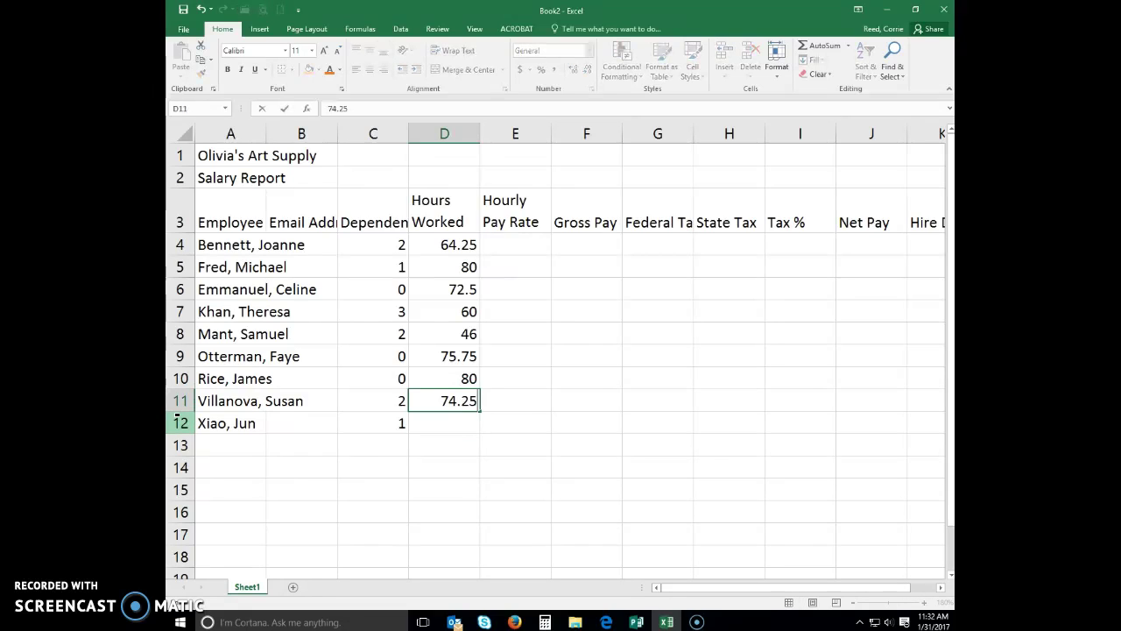
key(Return)
text(68)
key(Tab)
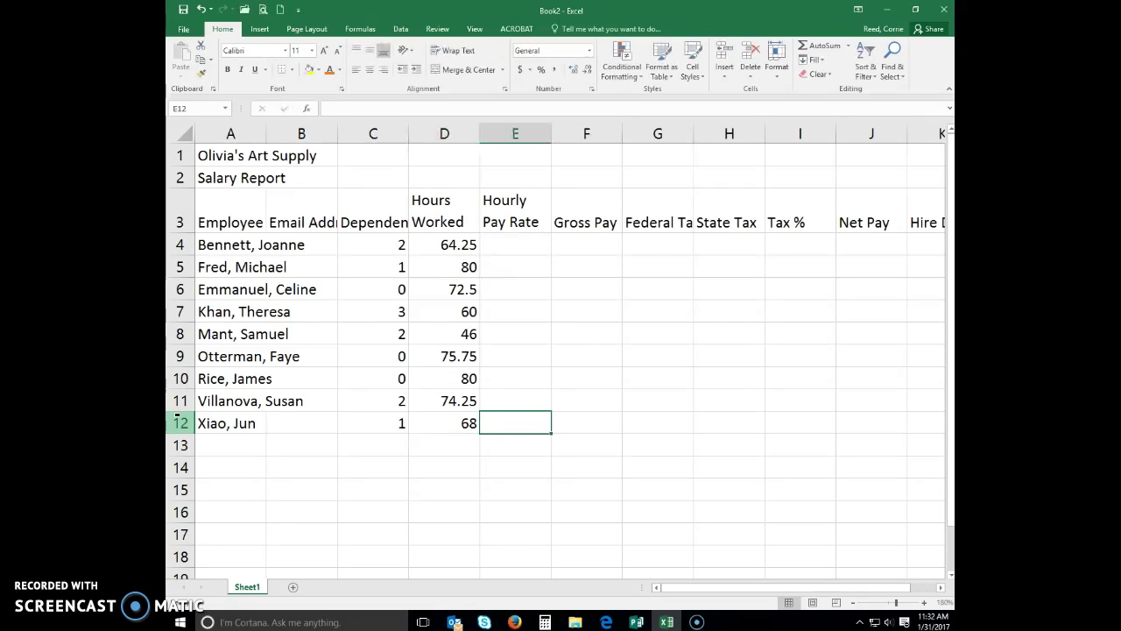
Enter hourly pay rates 19.75, 23.10, 18.65, 18.0 and 15.9 into E4:E8
key(Up)
key(Up)
key(Up)
key(Up)
key(Up)
key(Up)
key(Up)
key(Up)
text(19.75)
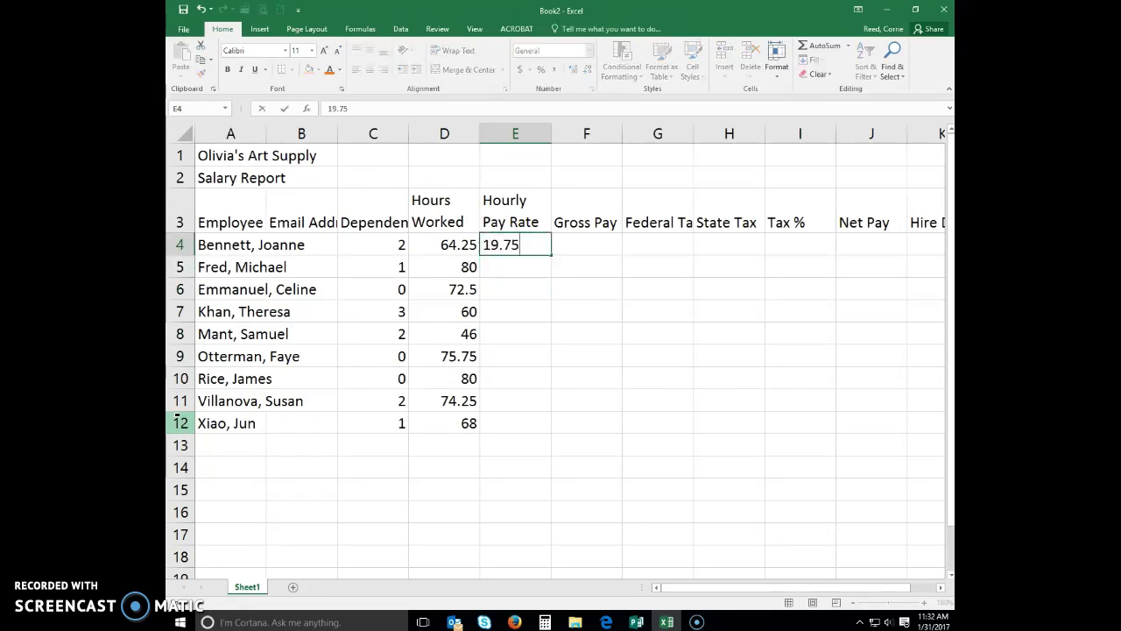
key(Return)
text(23.10)
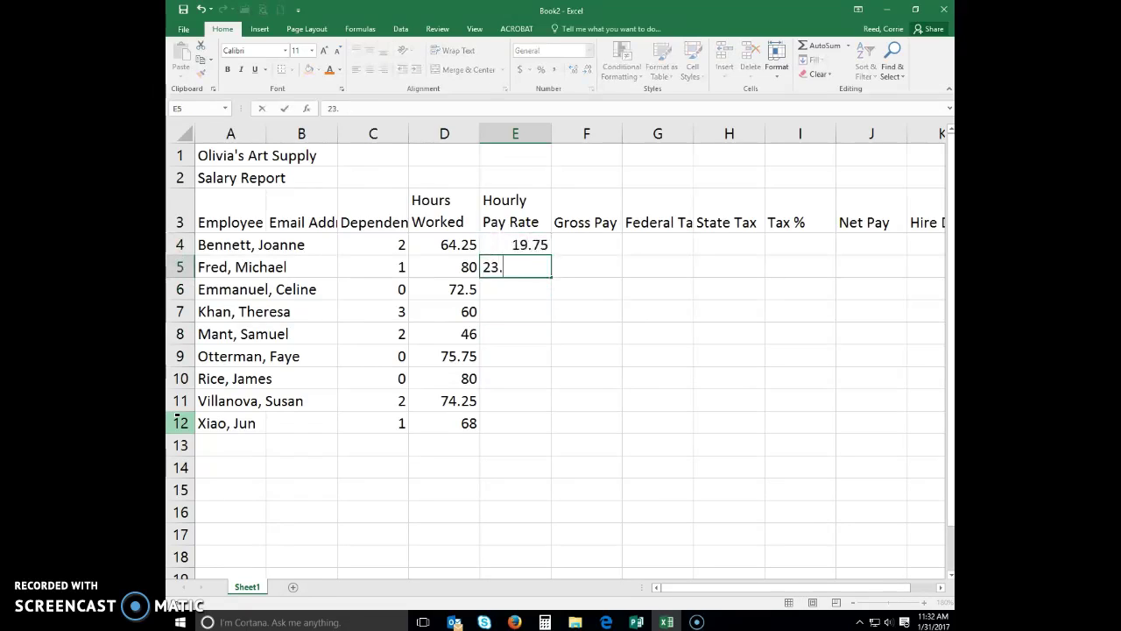
key(Return)
text(18.65)
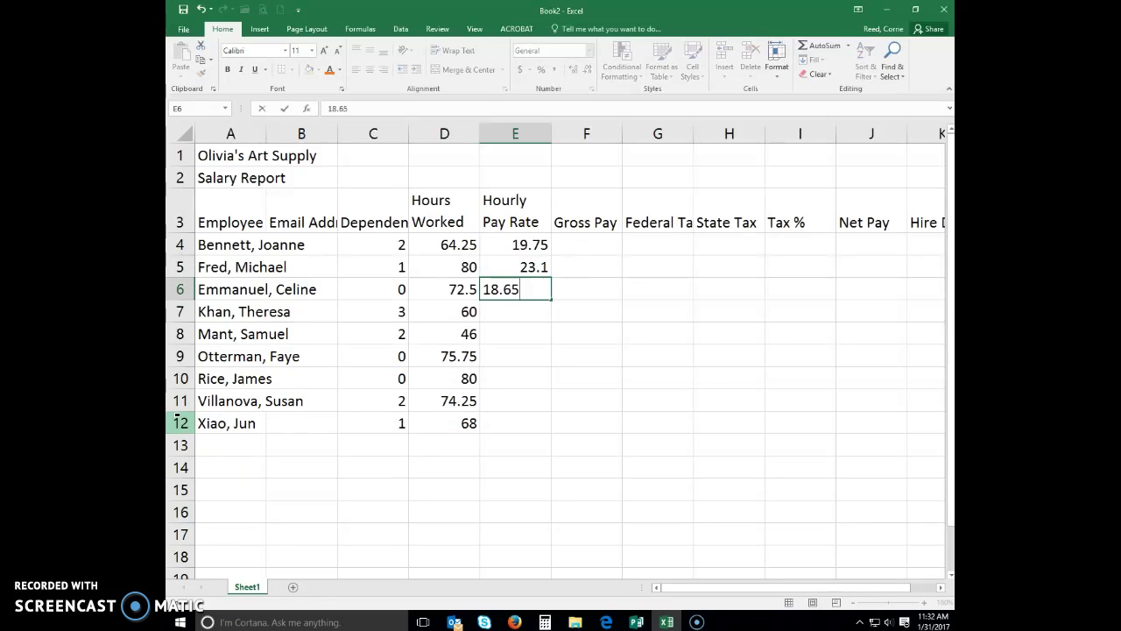
key(Return)
text(18.0)
key(Return)
text(15.9)
key(Return)
Enter hourly pay rates 21.05, 22.5, 21.02 and 18.43 into E9:E12
text(21.05)
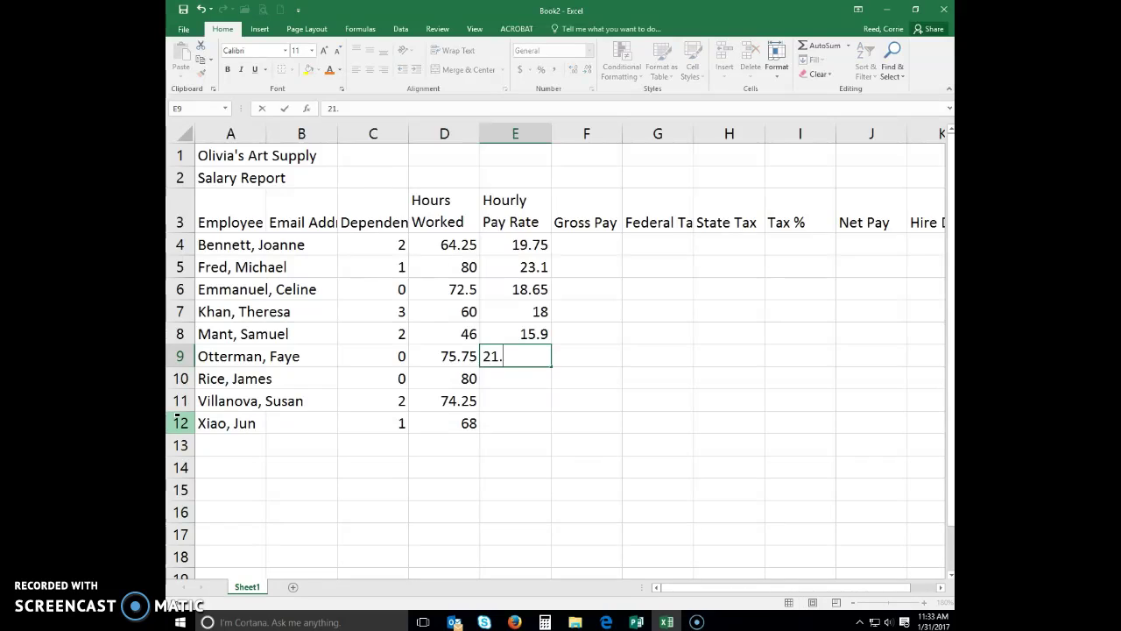
key(Return)
text(22.5)
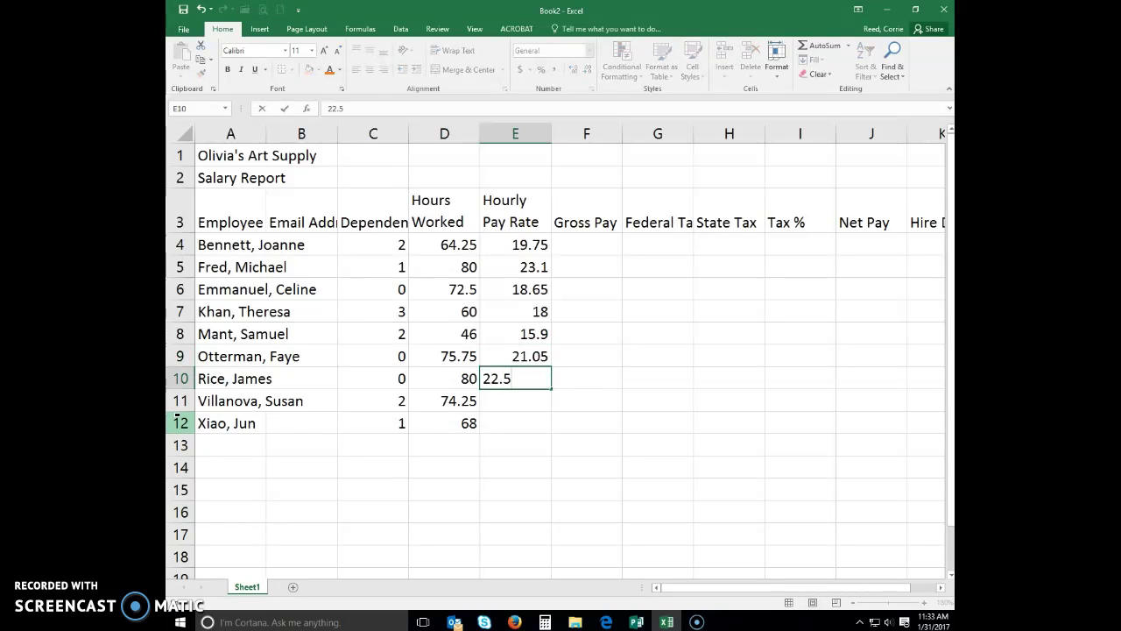
key(Return)
text(21.02)
key(Return)
text(18.43)
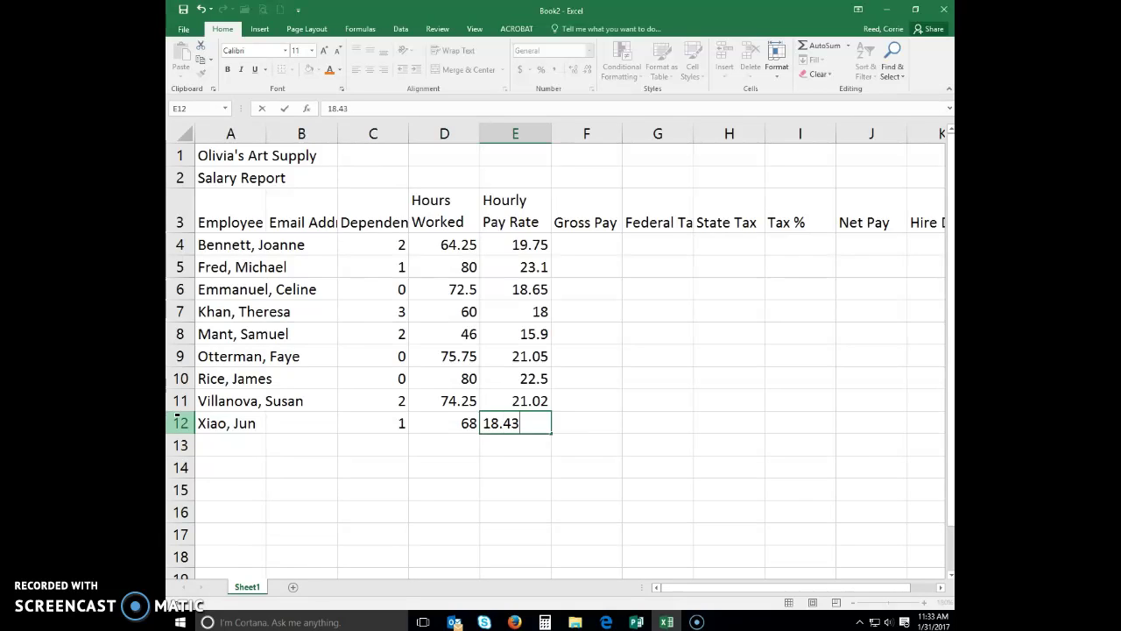
key(Right)
key(Right)
key(Right)
key(Right)
key(Right)
key(Right)
key(Right)
key(Left)
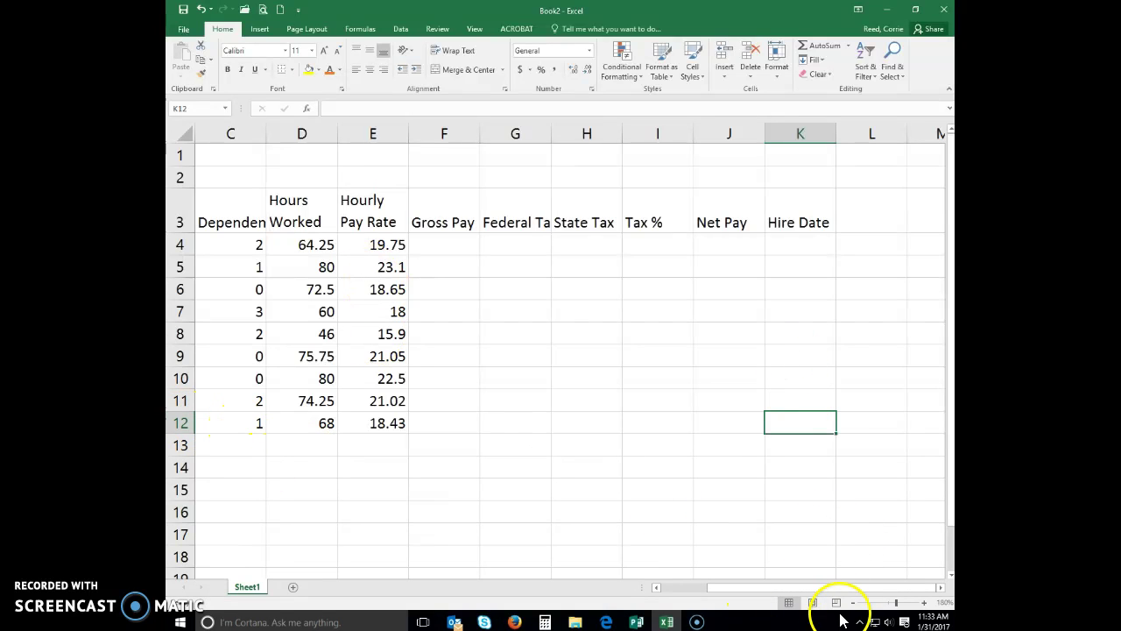
Scroll left and zoom out to 170% so the whole table fits, then select K4
drag(836, 589, 797, 590)
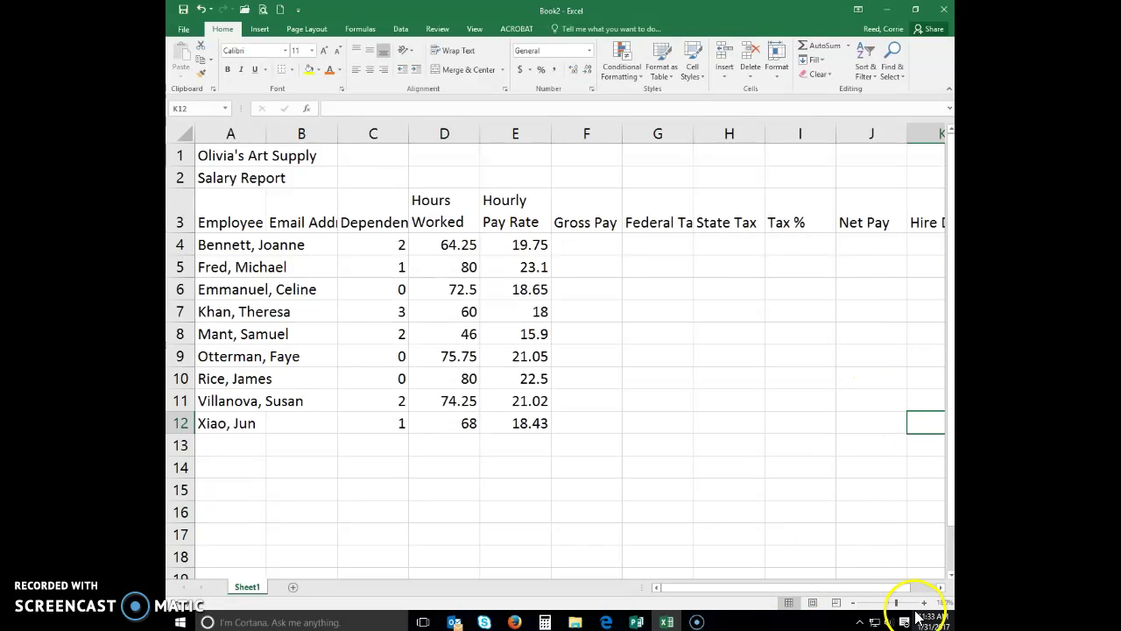
click(854, 604)
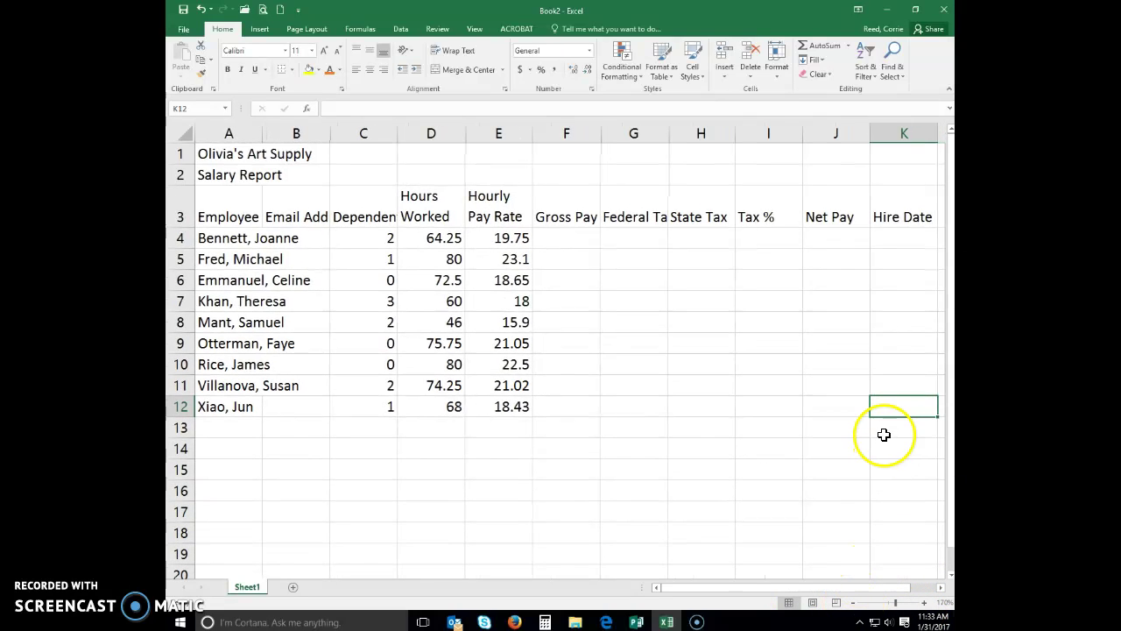
click(892, 241)
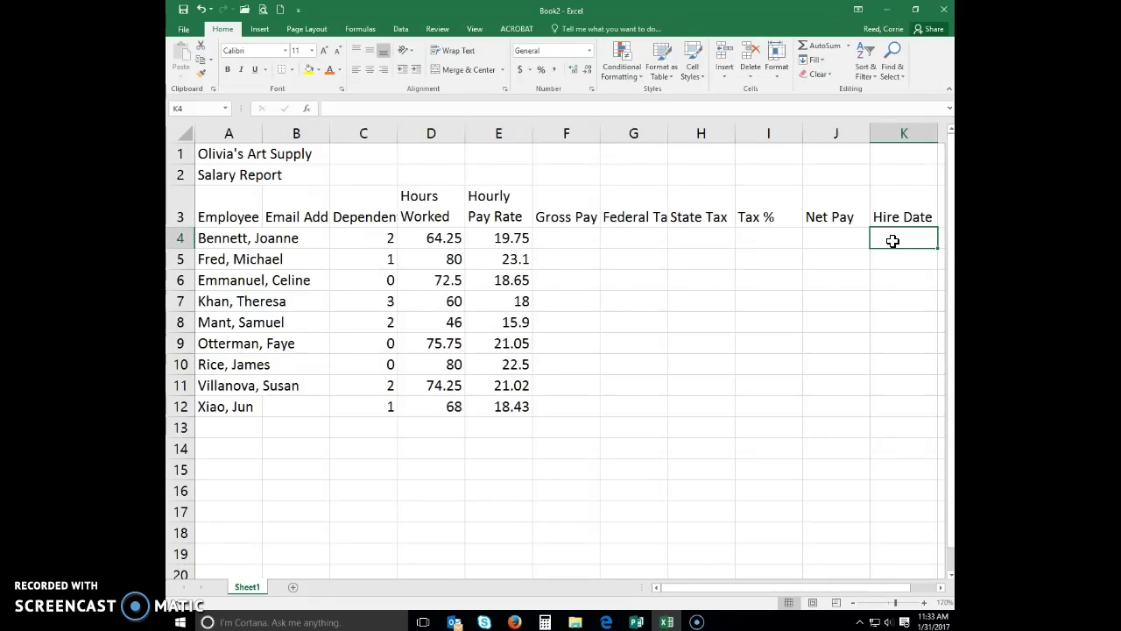
Enter hire dates 4/5/12, 5/17/2013, 12/1/11, 1/3/2014 and 12/3/2010 into K4:K8
text(4/5/12)
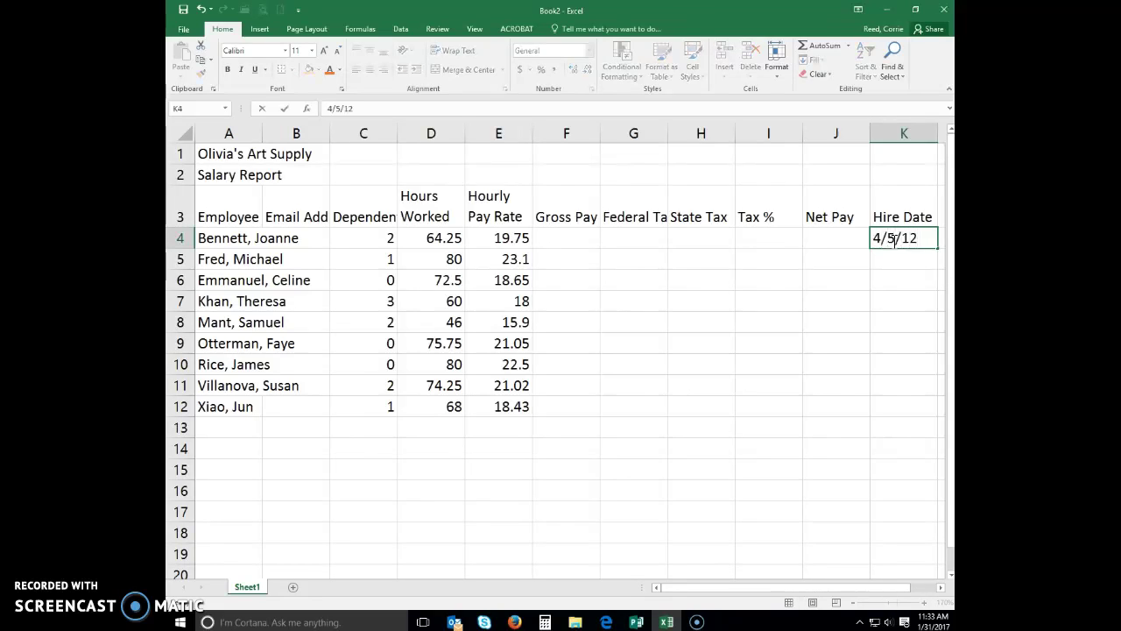
key(Return)
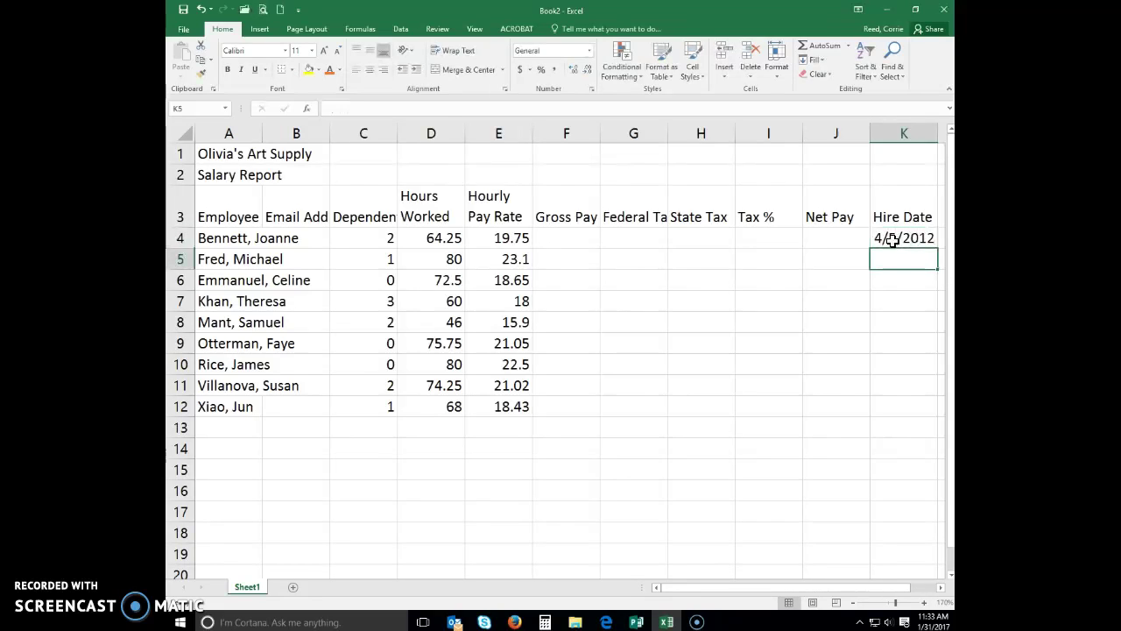
text(5/1)
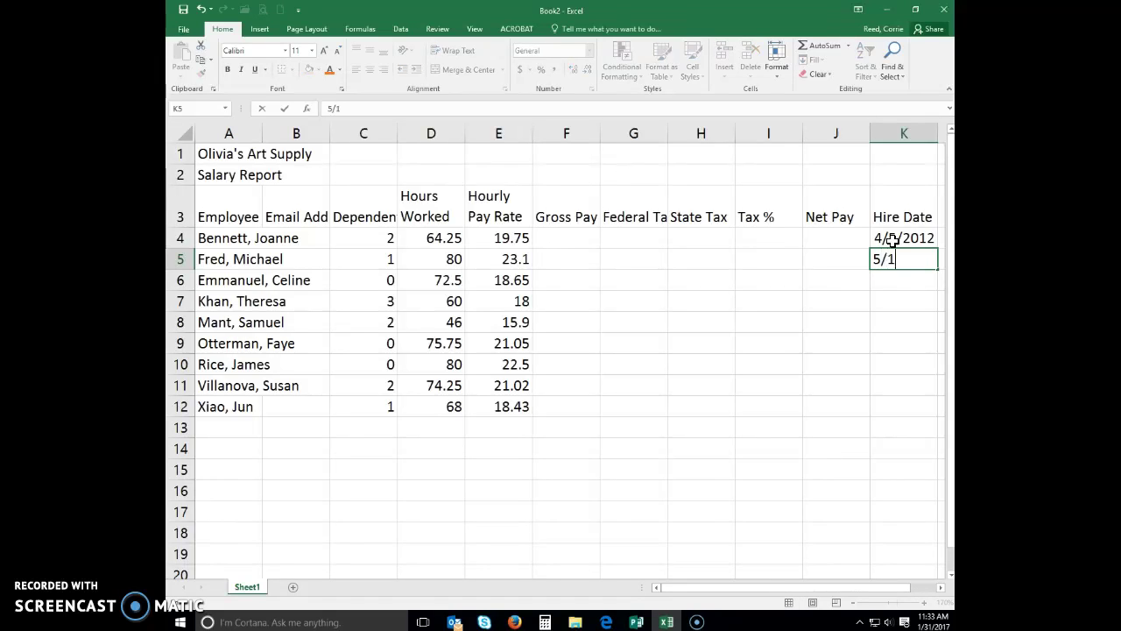
text(7/2013)
key(Return)
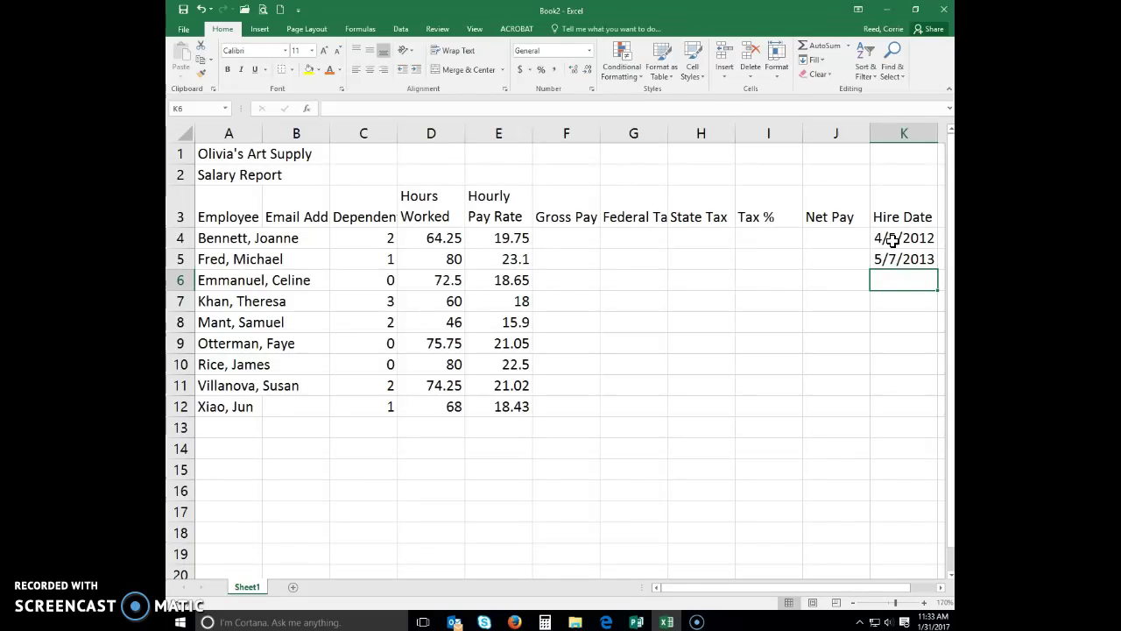
text(12/1/11)
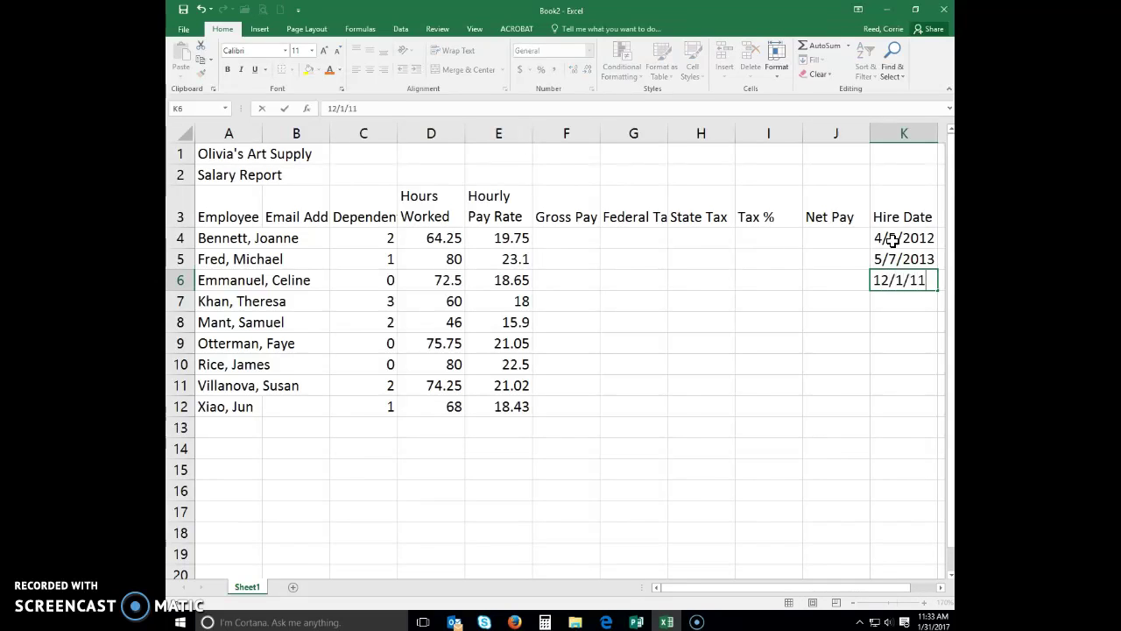
key(Return)
text(1/3/201)
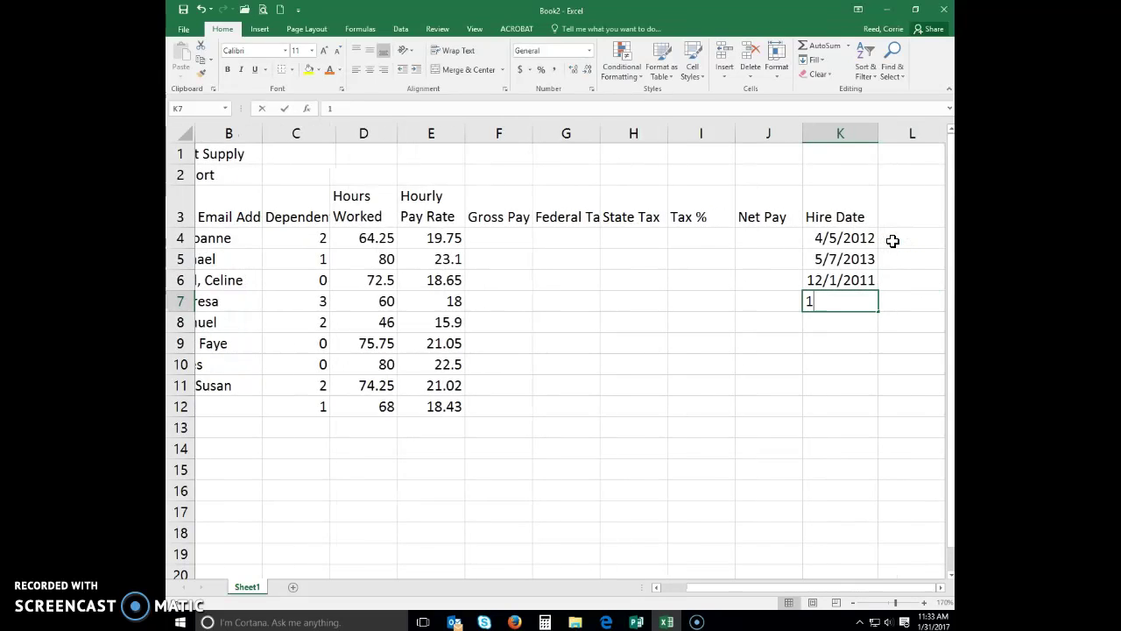
text(4)
key(Return)
text(12/3)
text(/2010)
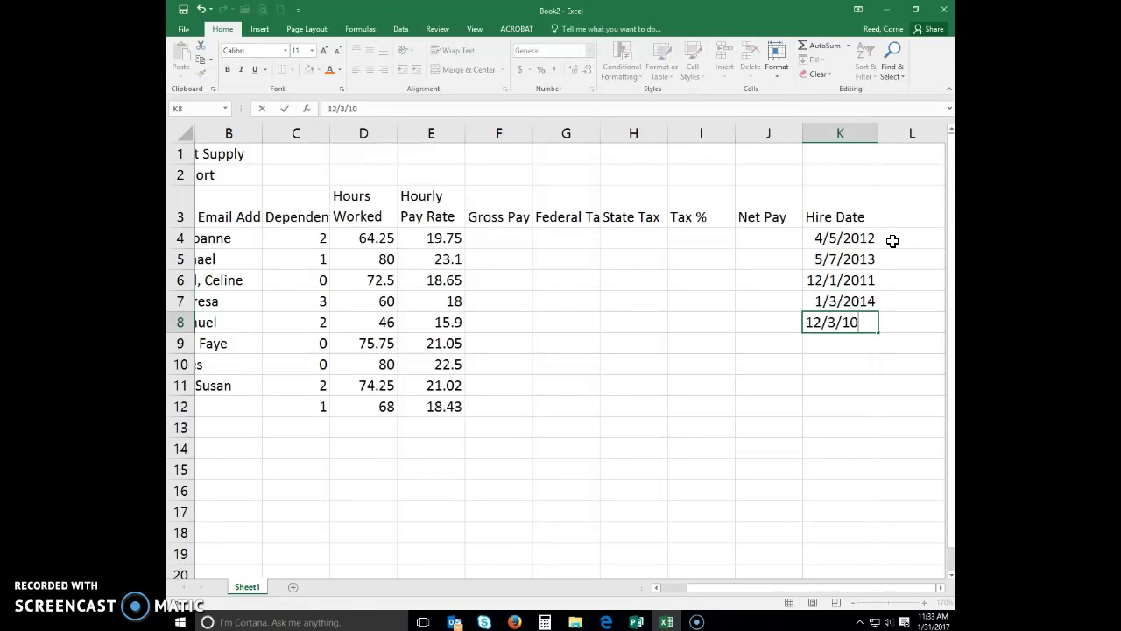
key(Return)
Enter hire dates 3/7/11, 2/5/11, 5/6/04 and 9/12/2015 into K9:K12, correcting K11's year
text(3/7/11)
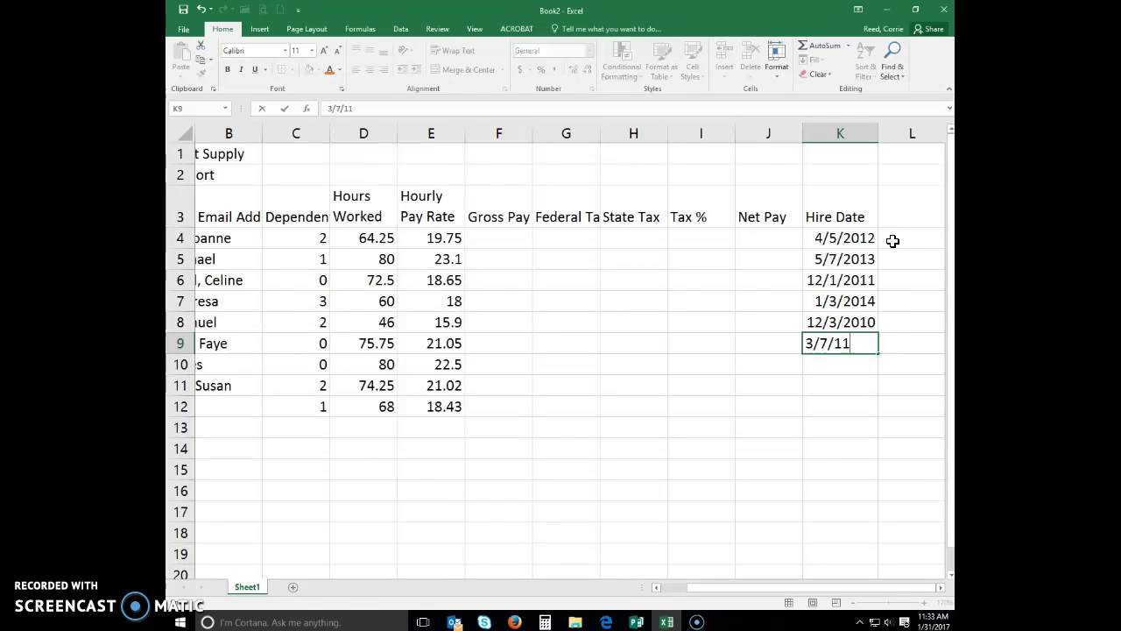
key(Return)
text(2/5/11)
key(Return)
text(5/6/4)
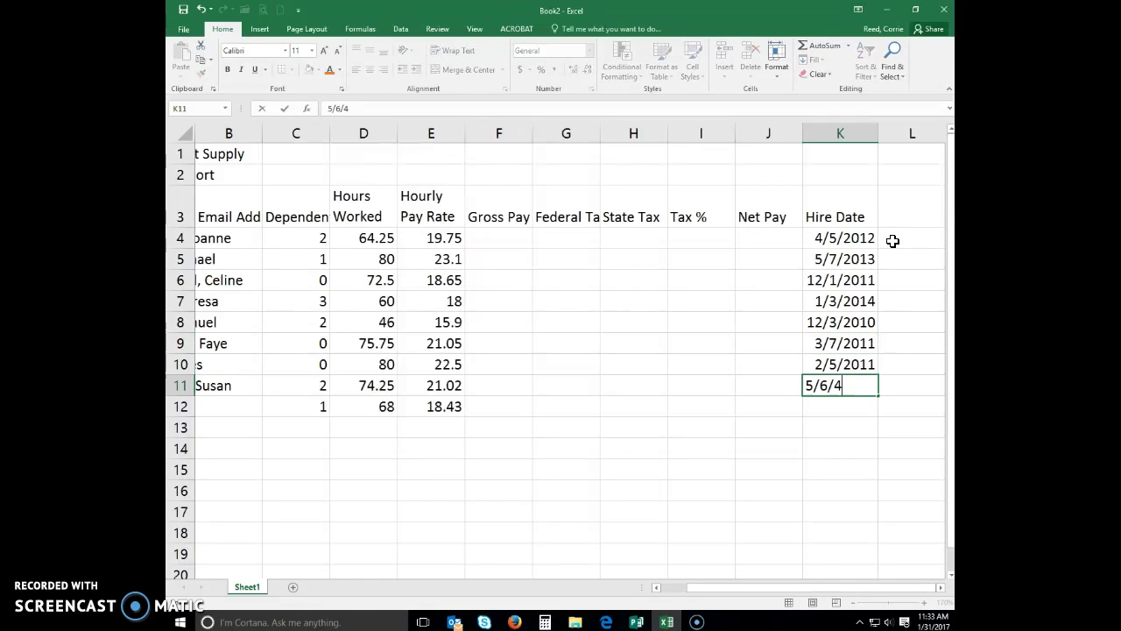
key(BackSpace)
text(04)
key(Return)
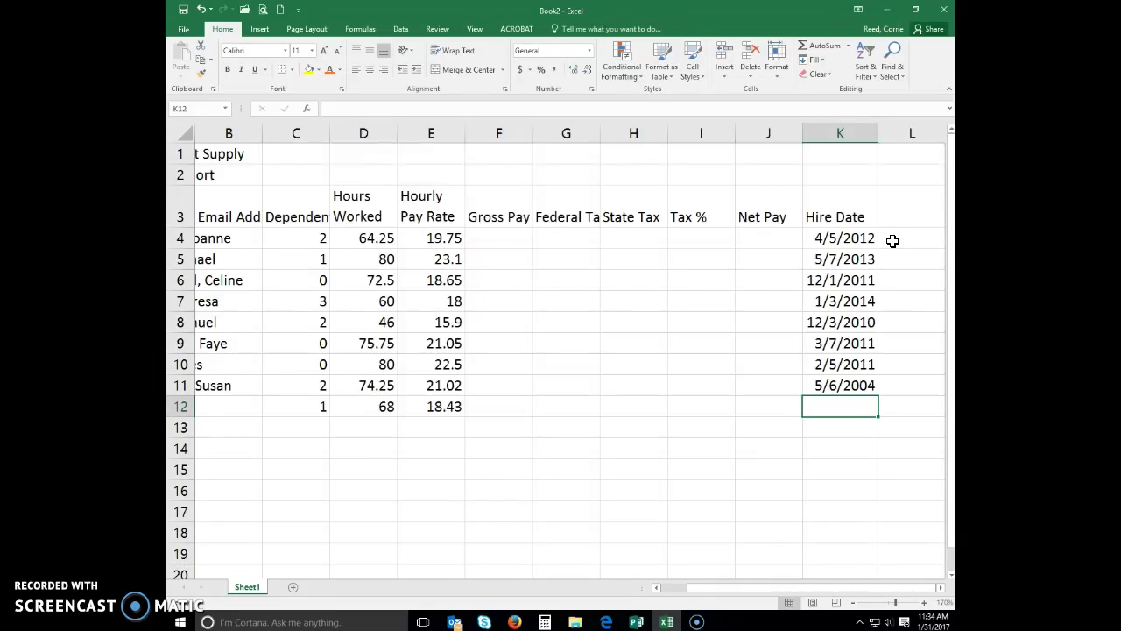
text(9/12/20)
text(15)
key(Return)
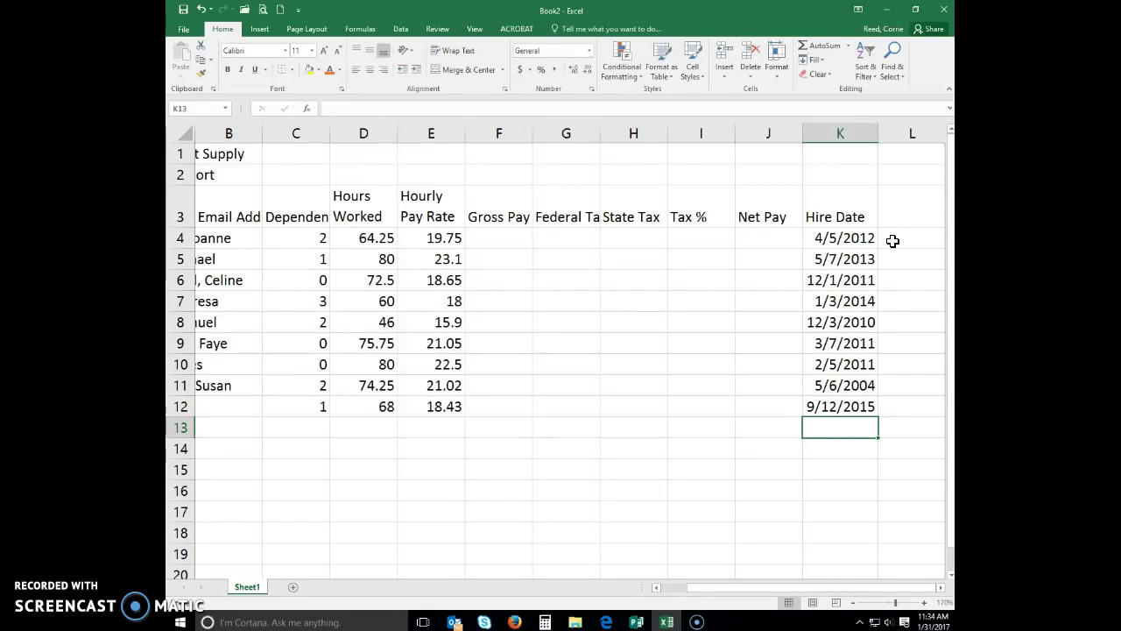
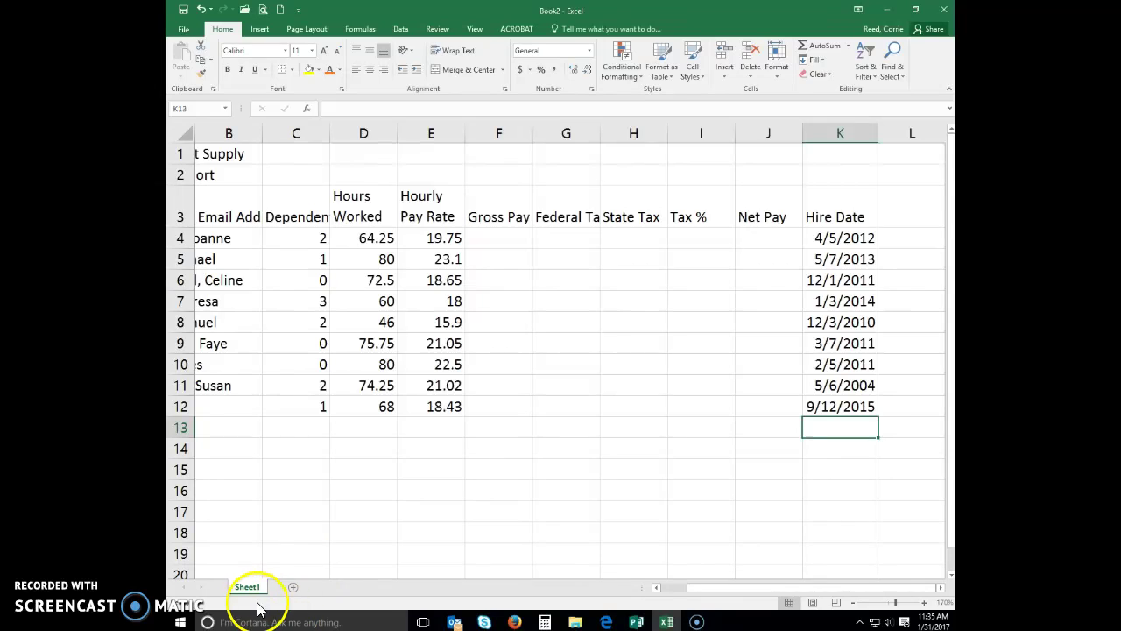
Scroll the sheet left to bring column A back into view
drag(758, 592, 644, 600)
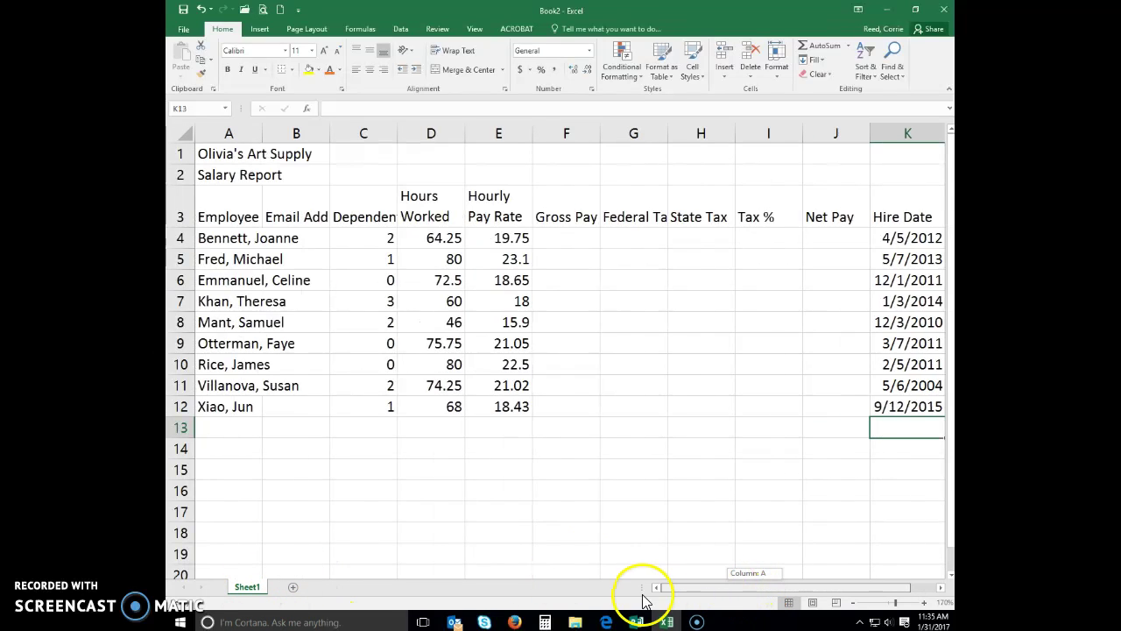
Type the first two employees' example email addresses into B4 and B5
click(280, 232)
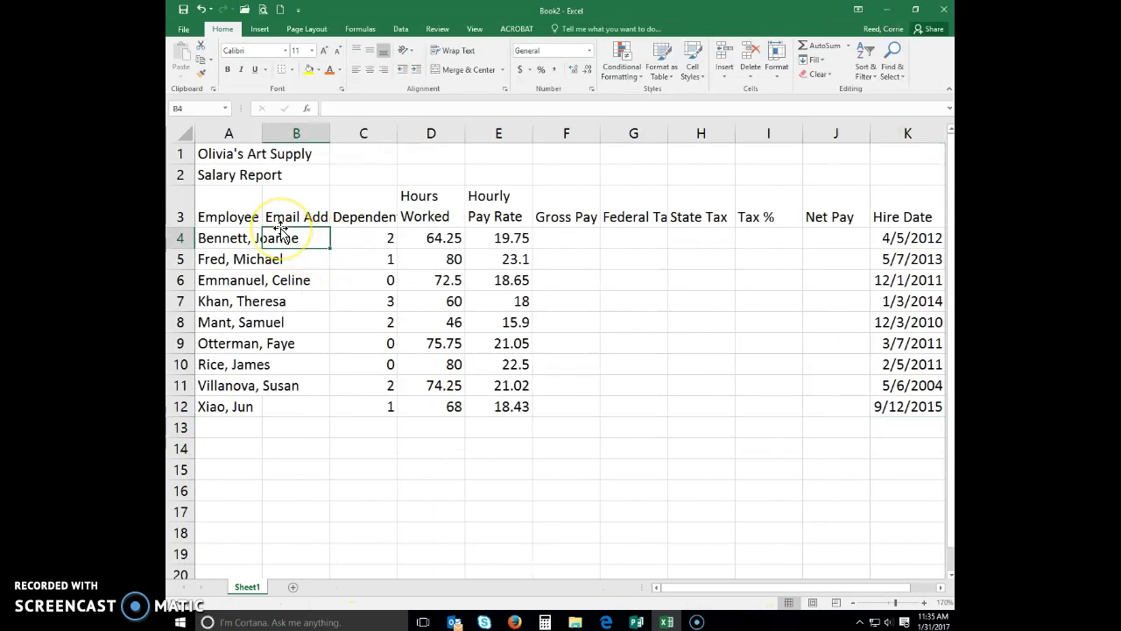
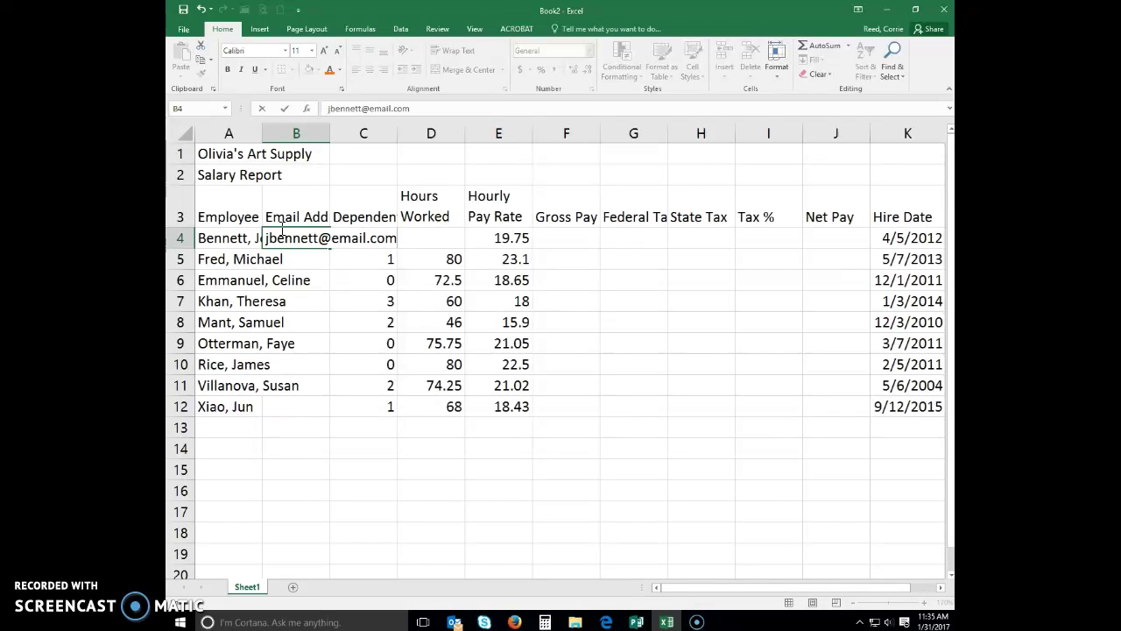
key(Return)
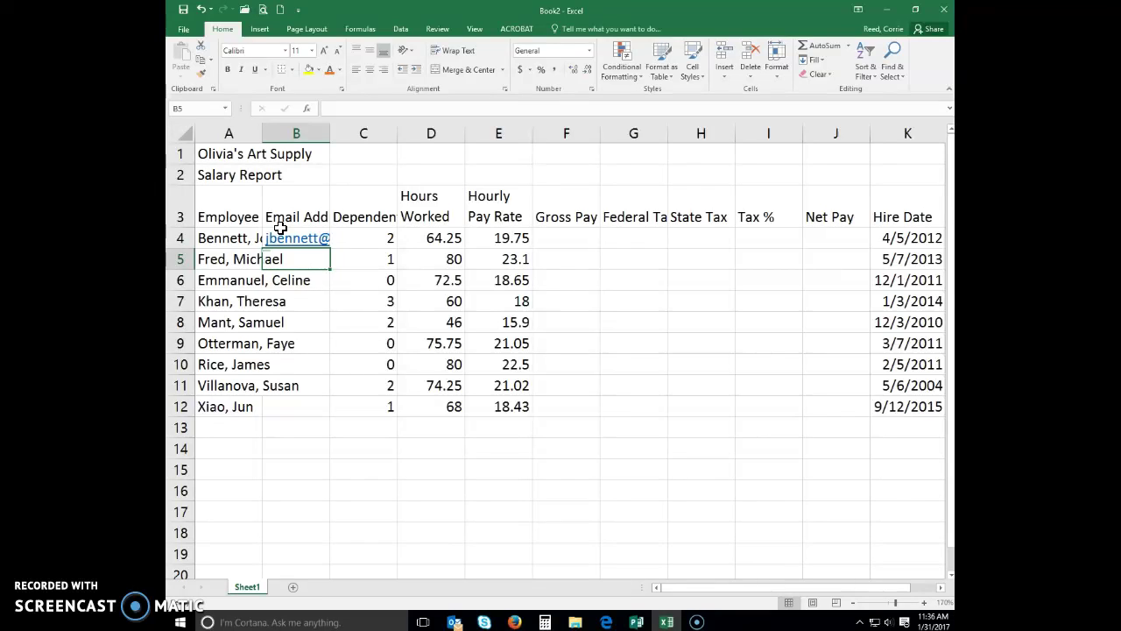
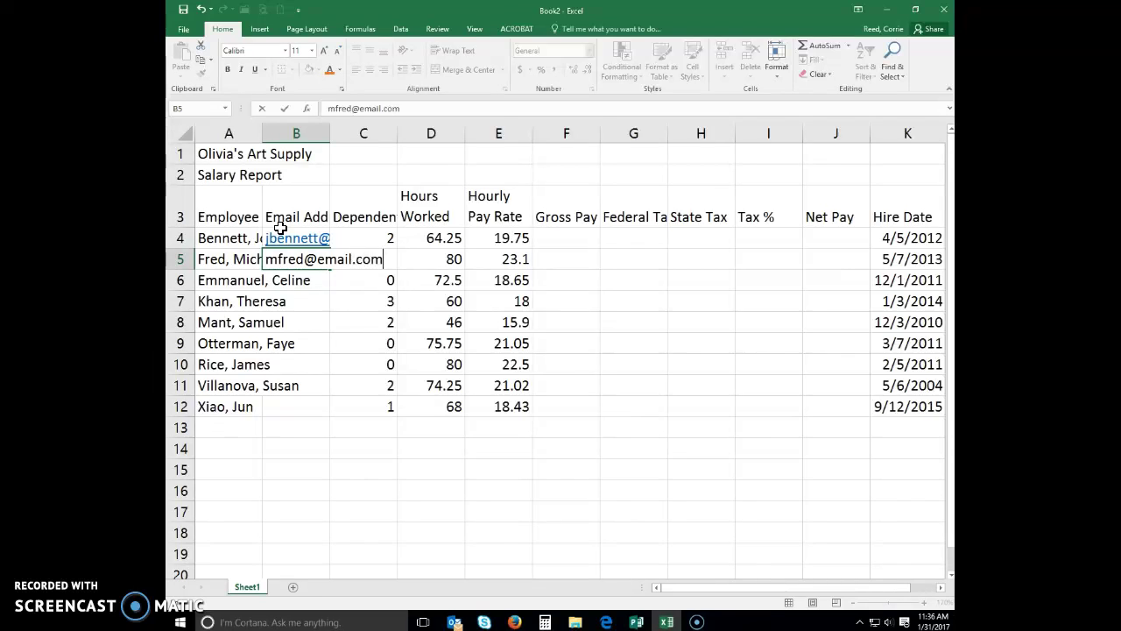
key(Return)
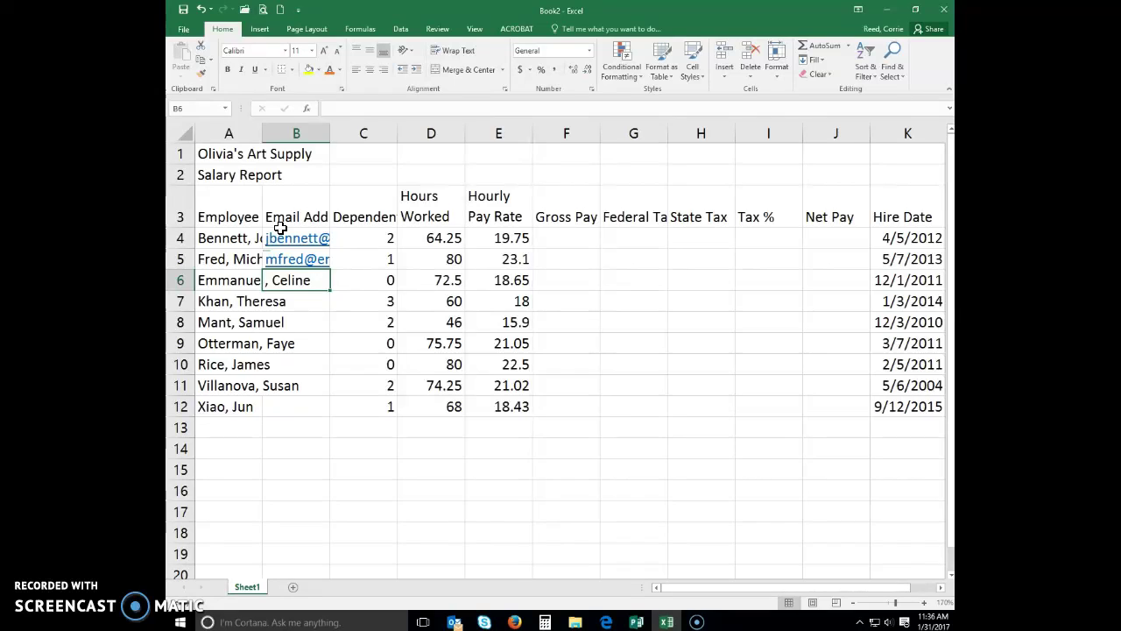
Try Flash Fill on the email column, undo it, then retry on B6:B12 and dismiss the warning
click(401, 29)
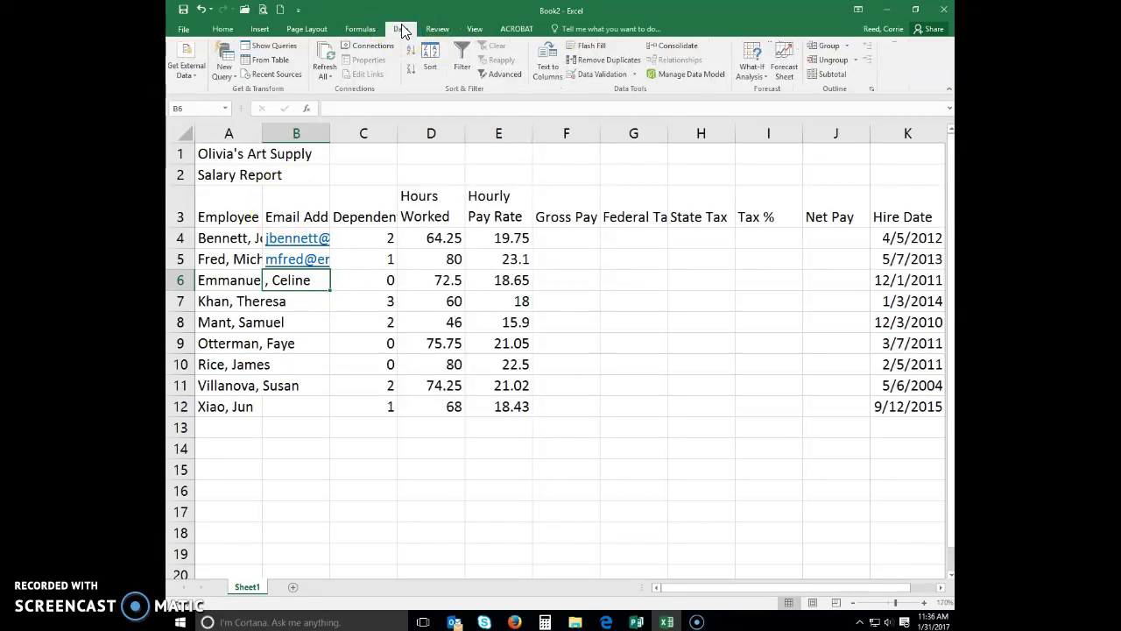
click(591, 45)
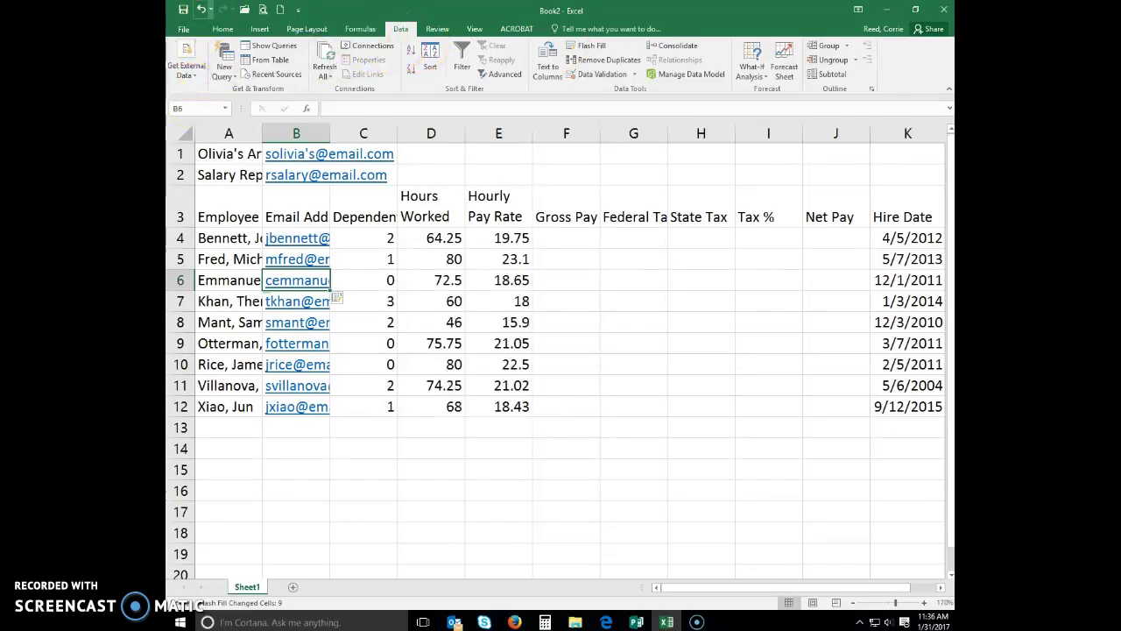
click(200, 11)
drag(311, 279, 306, 415)
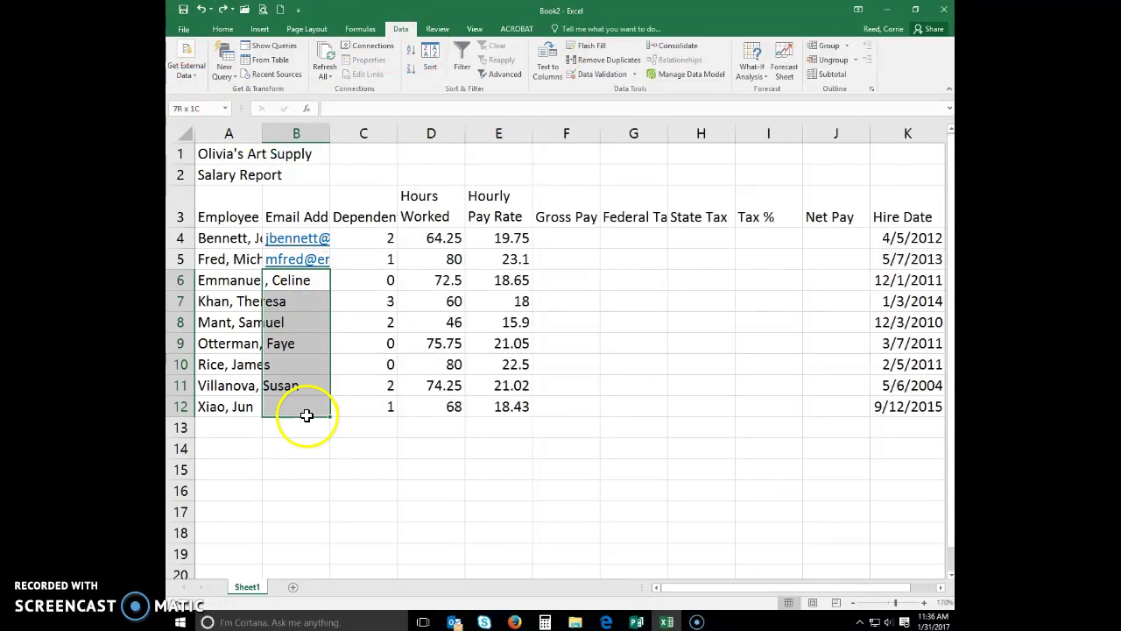
click(593, 49)
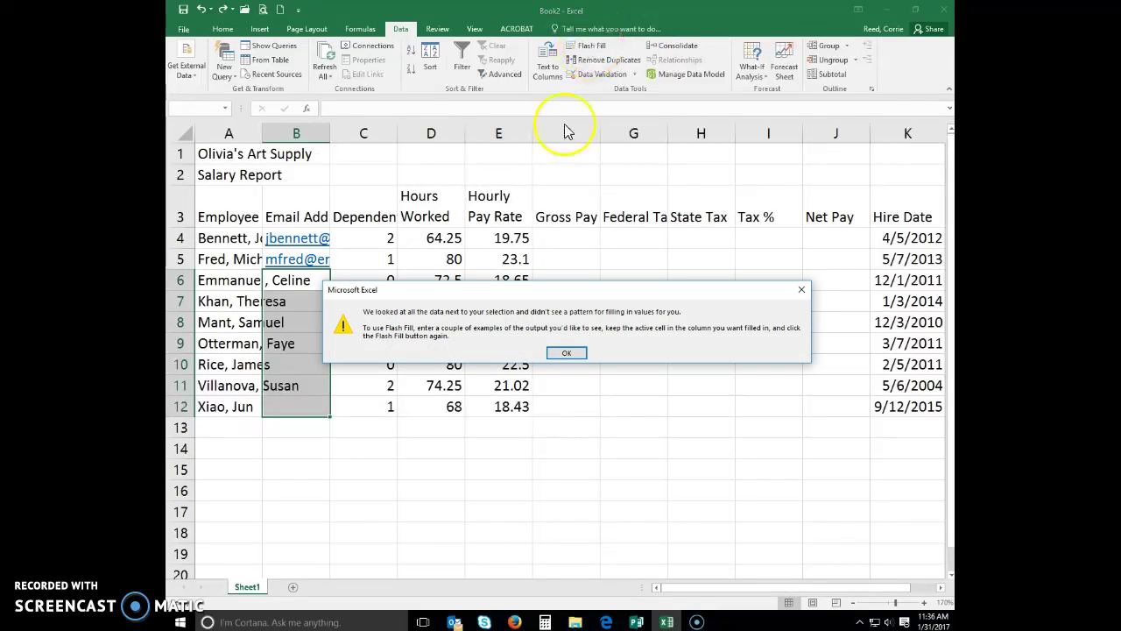
click(575, 359)
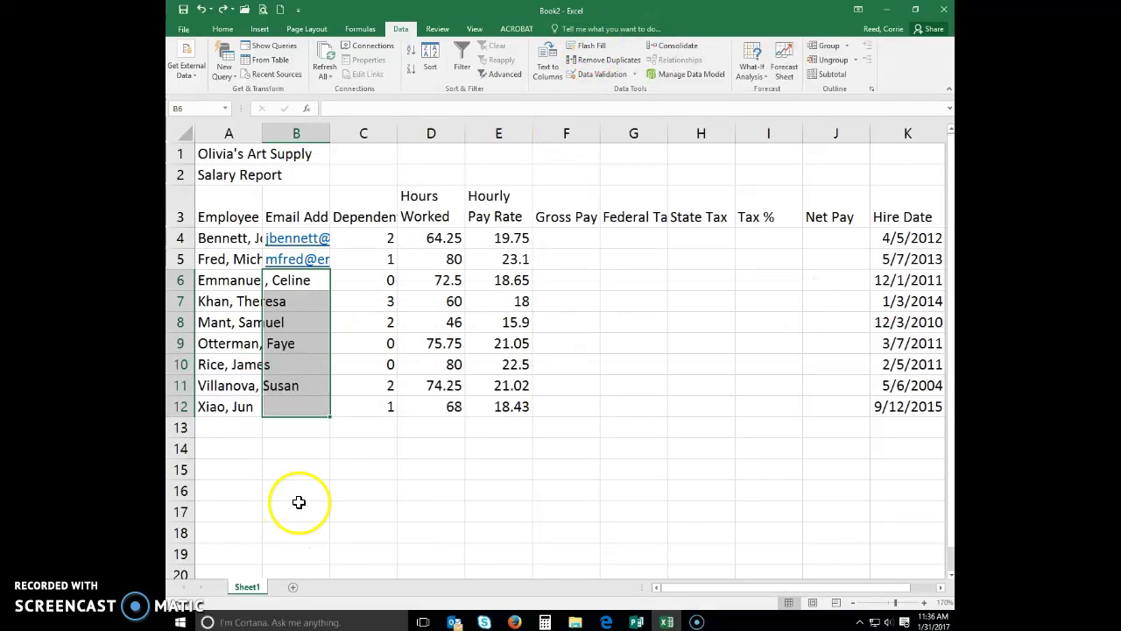
click(314, 466)
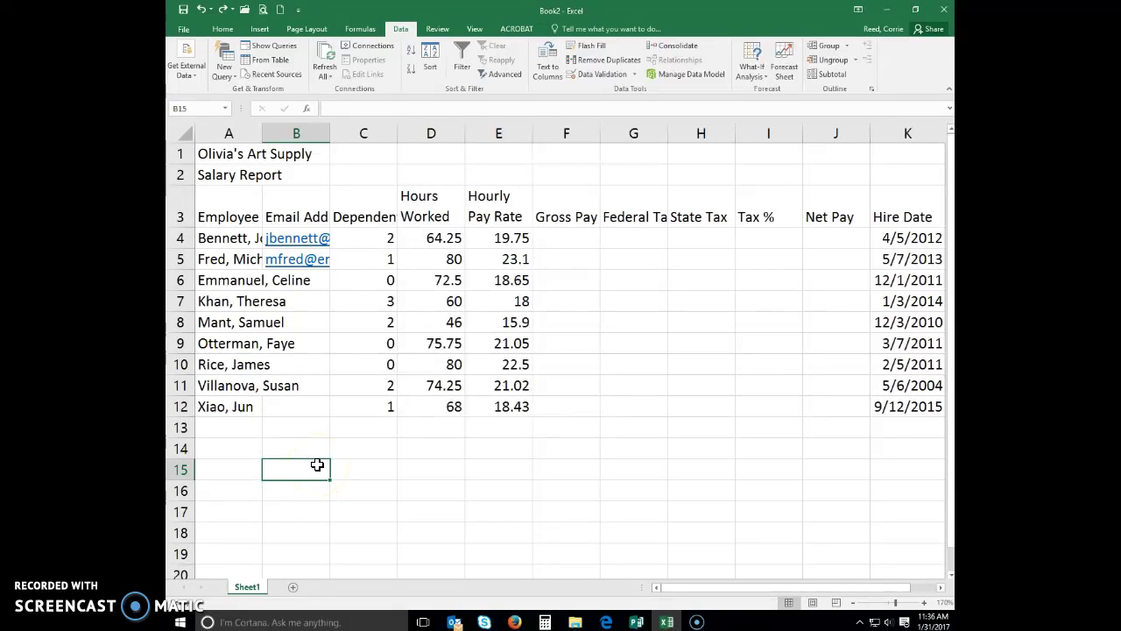
Flash Fill the emails starting from B6, then clear the wrong entries in B1 and B2
click(295, 280)
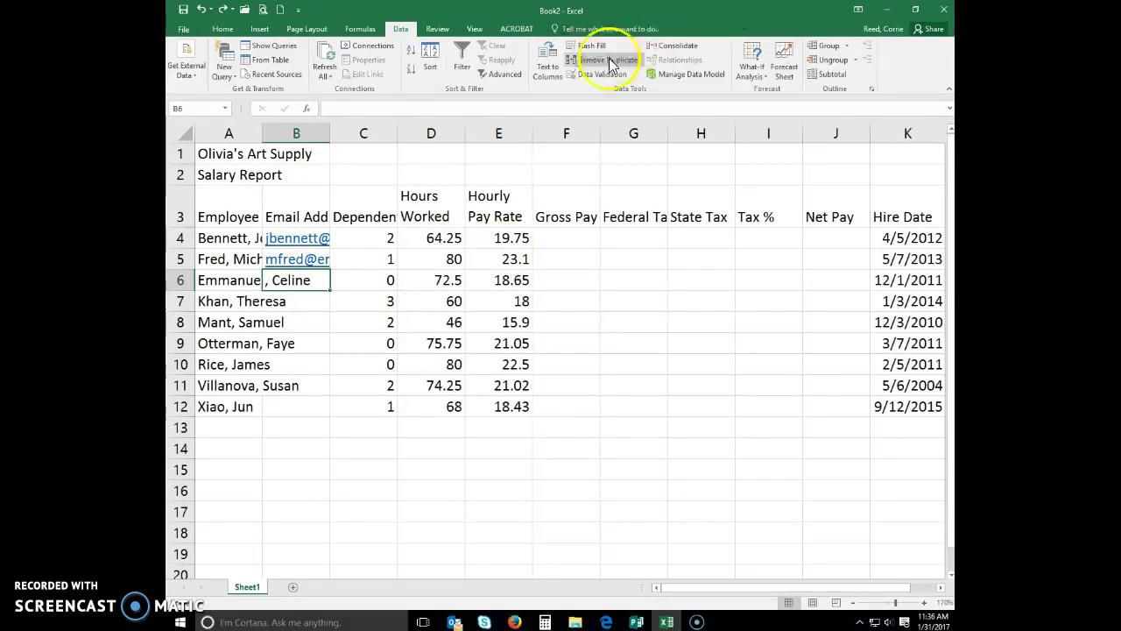
click(581, 50)
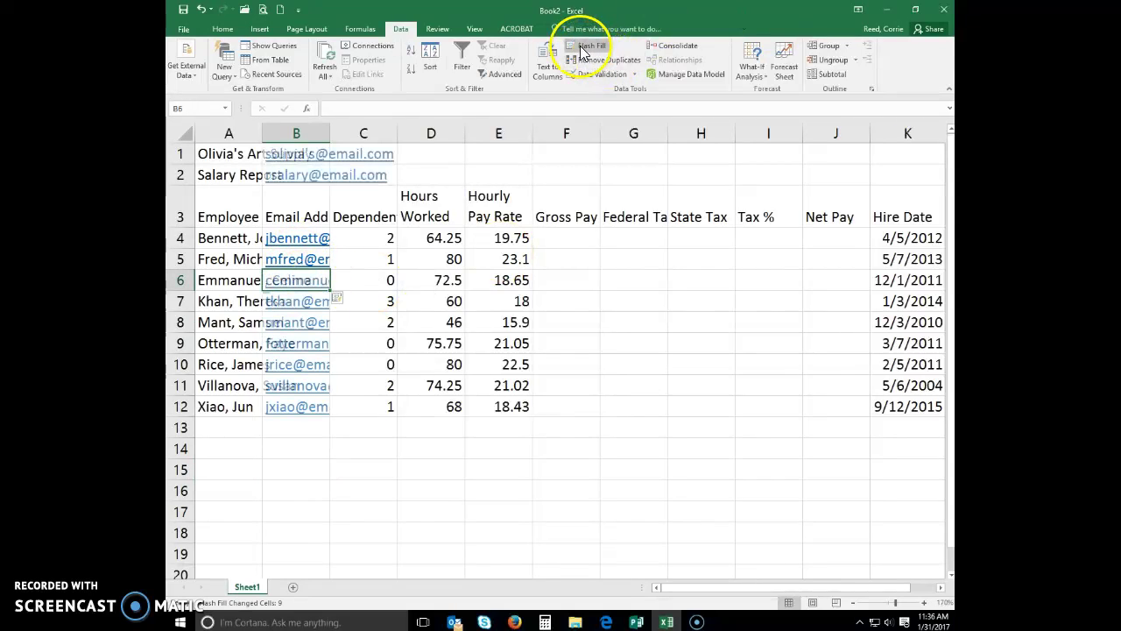
click(285, 154)
key(Delete)
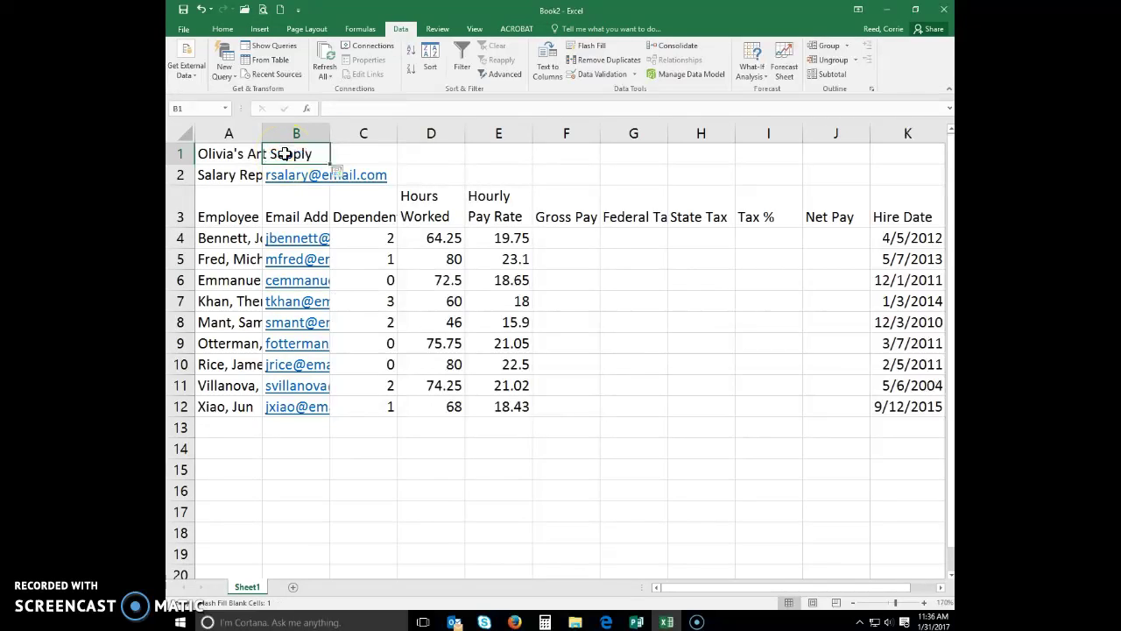
key(Return)
key(Delete)
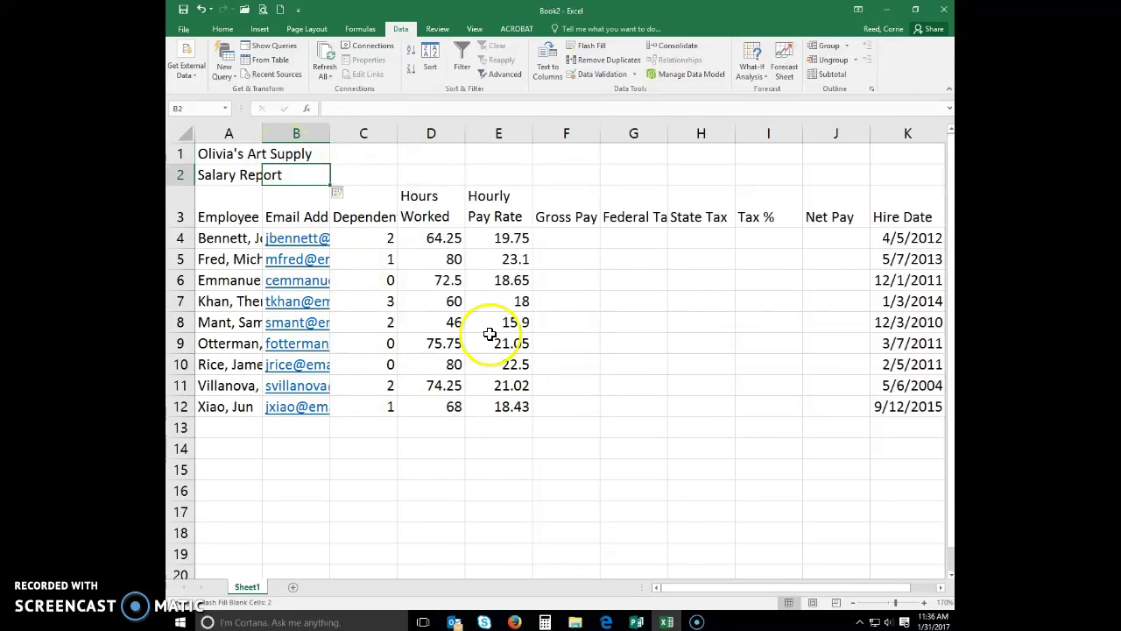
click(594, 334)
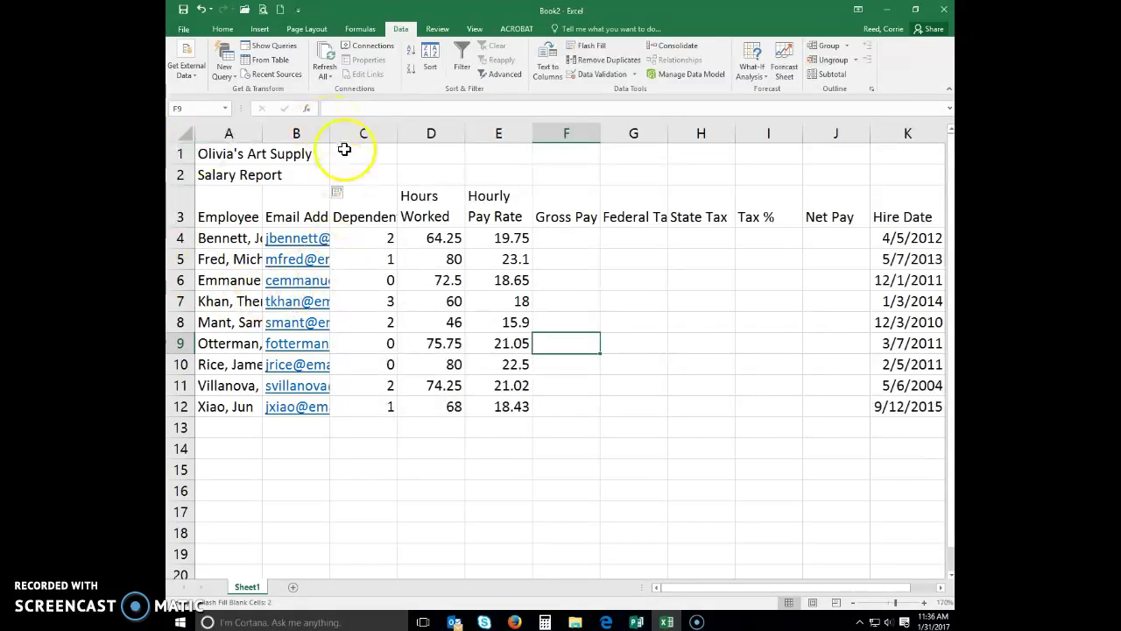
Widen column B, then enter Totals, Highest, Lowest and Average in A13:A16
drag(331, 136, 391, 132)
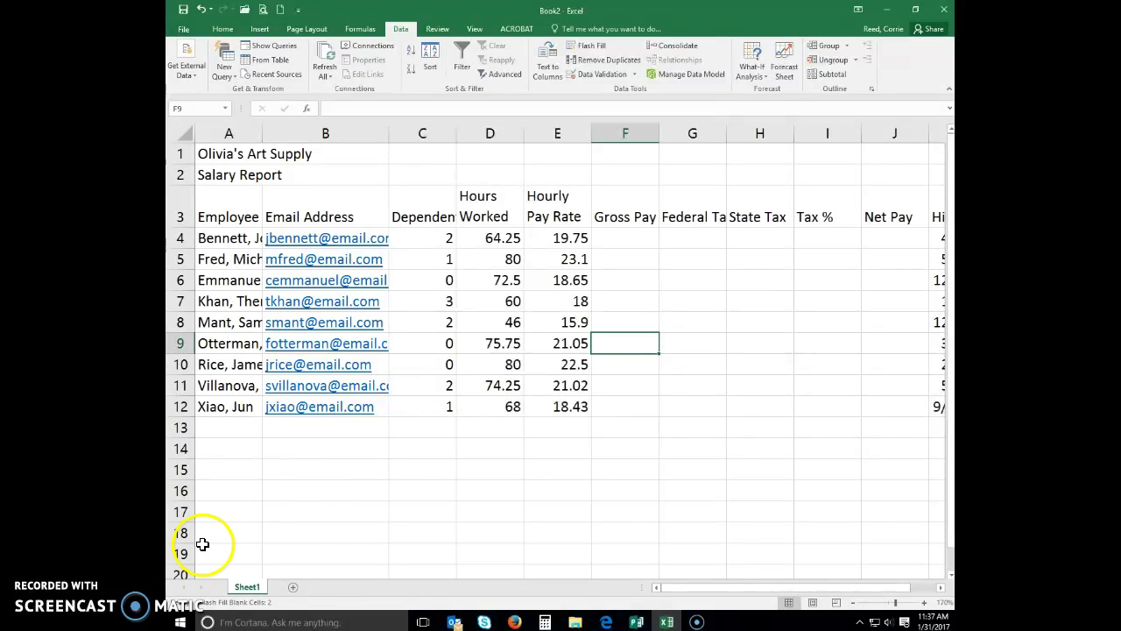
click(228, 427)
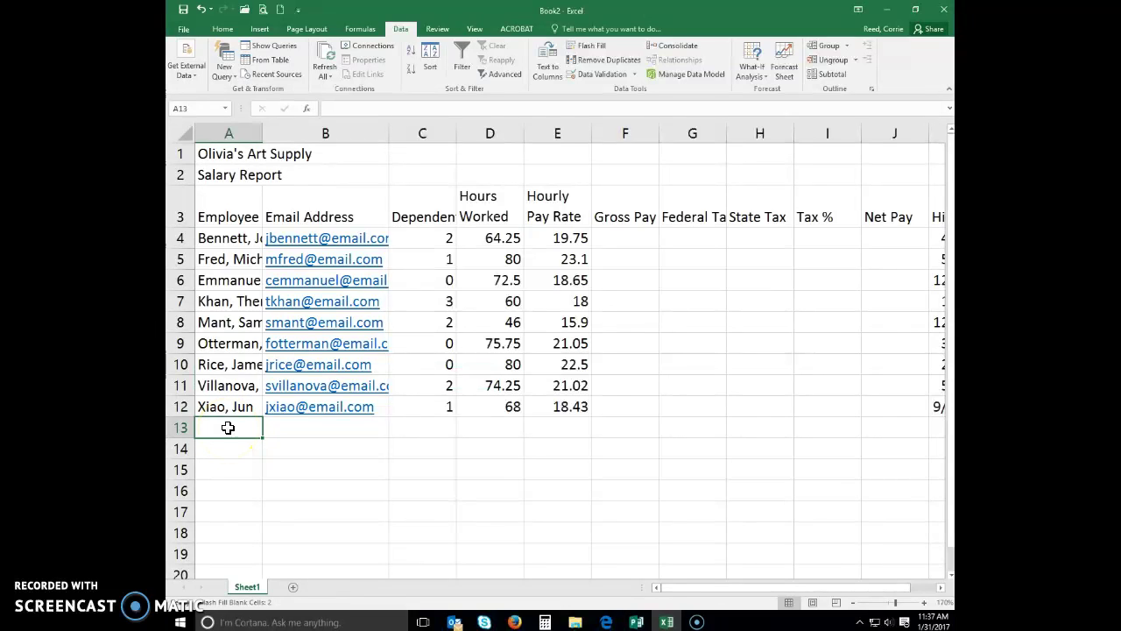
text(Totals)
key(Return)
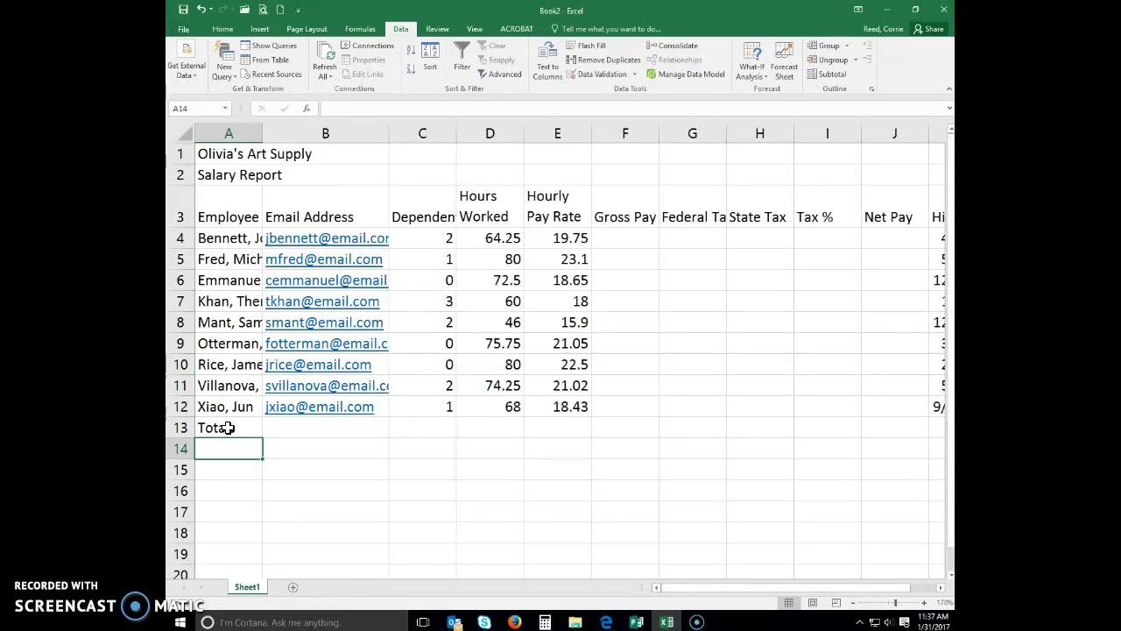
text(Highest)
key(Return)
text(L)
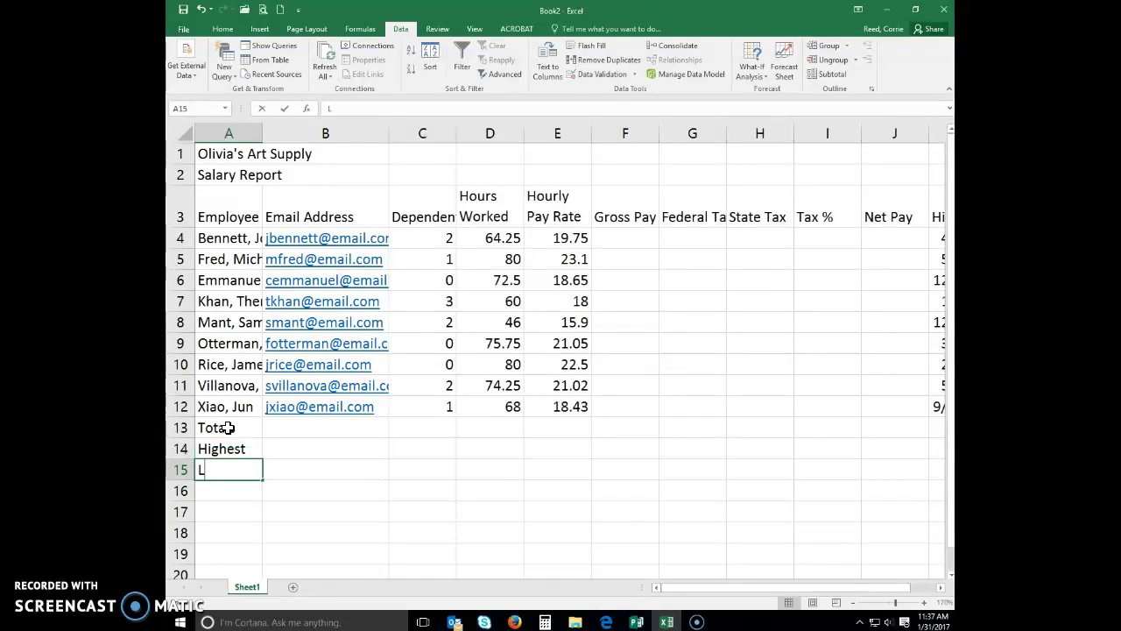
text(owest)
key(Return)
text(A)
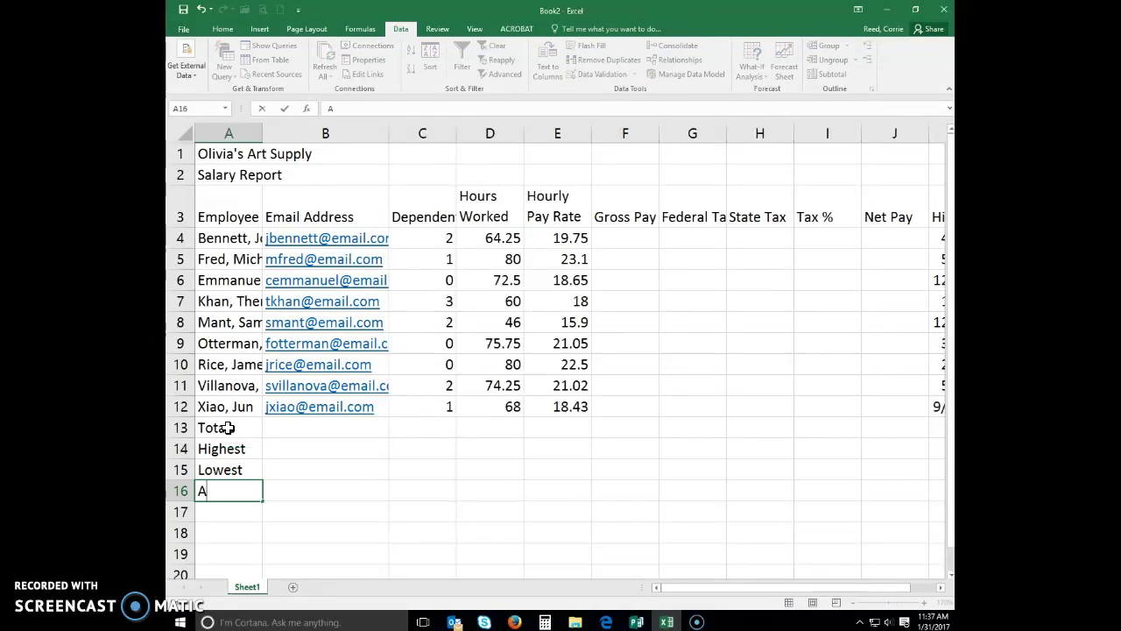
text(verage)
key(Return)
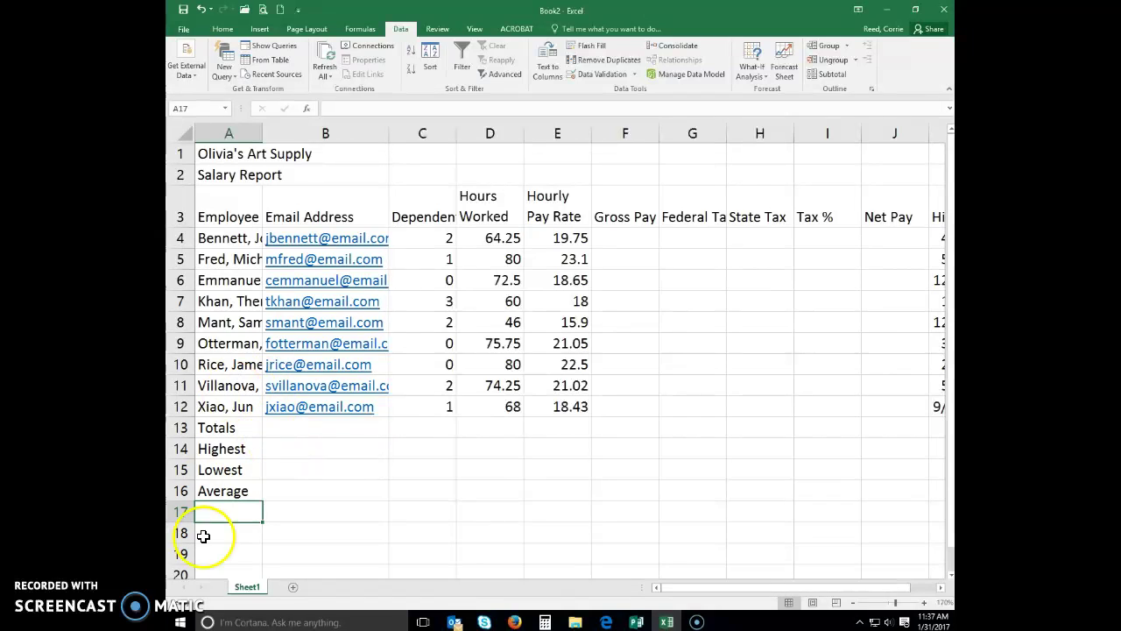
Rename the Sheet1 tab to Salary Report
double_click(243, 588)
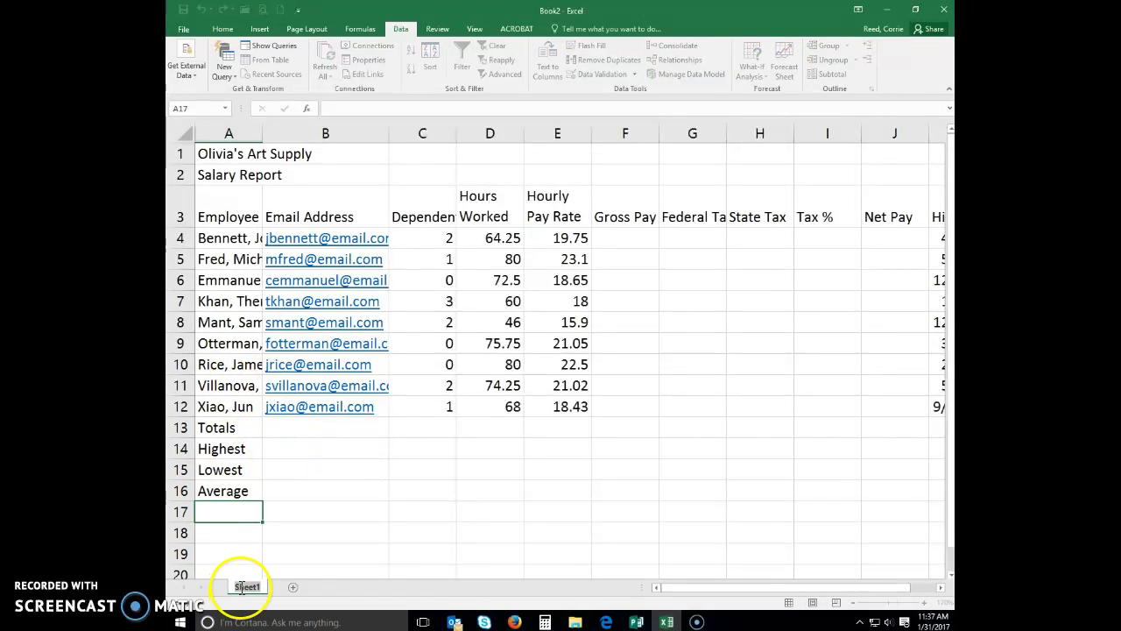
text(S)
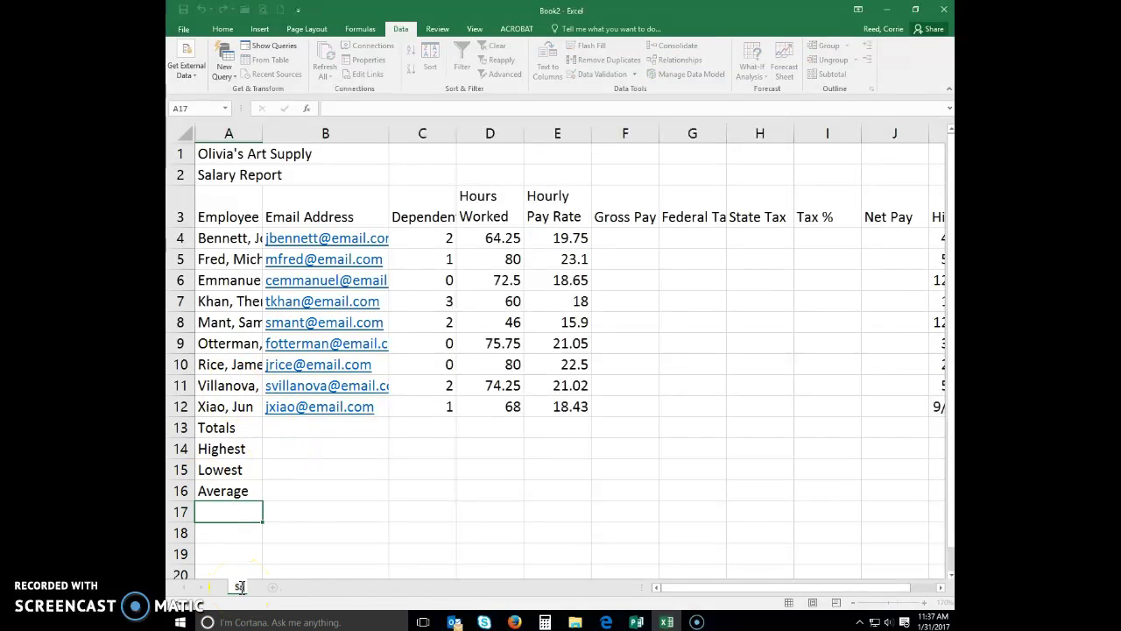
text(alary Report)
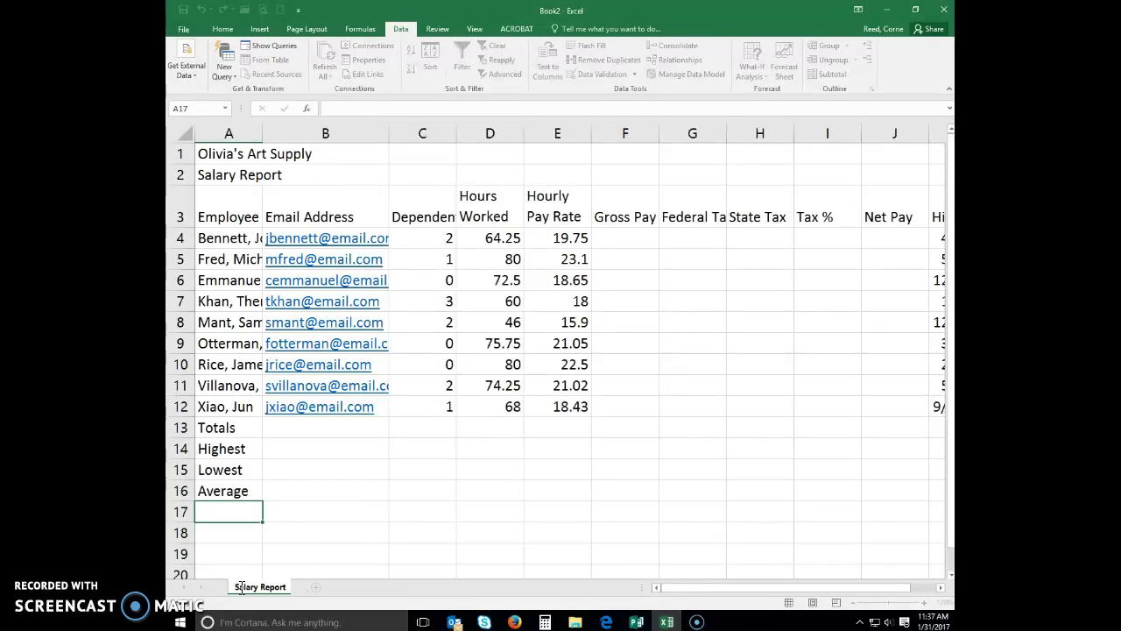
key(Return)
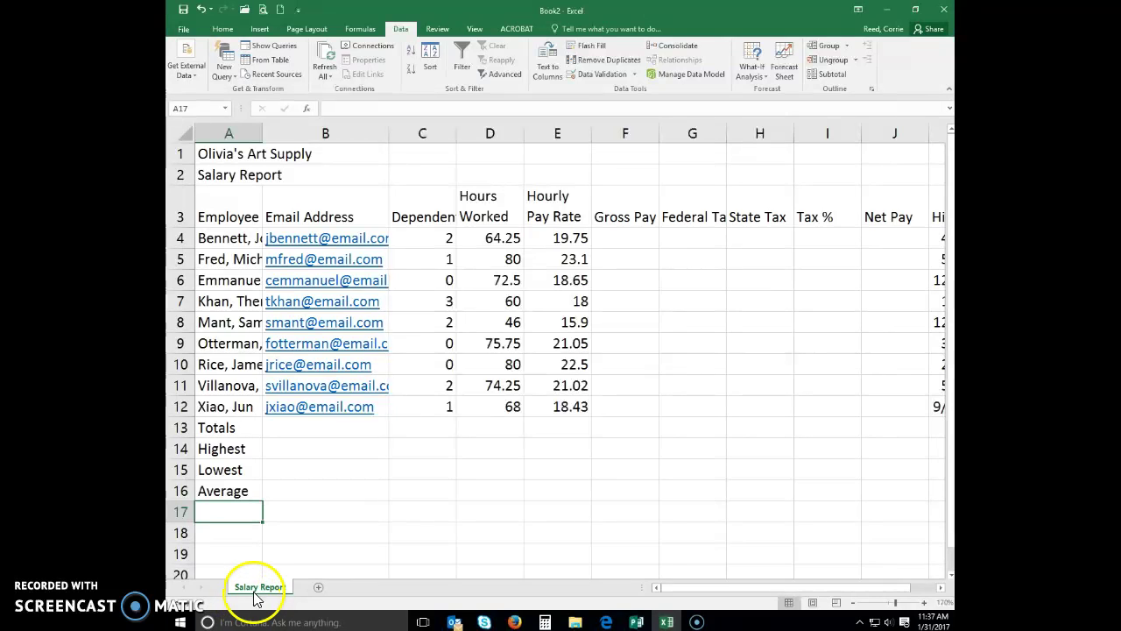
Give the Salary Report tab a green tab colour
right_click(250, 593)
mouse_move(298, 533)
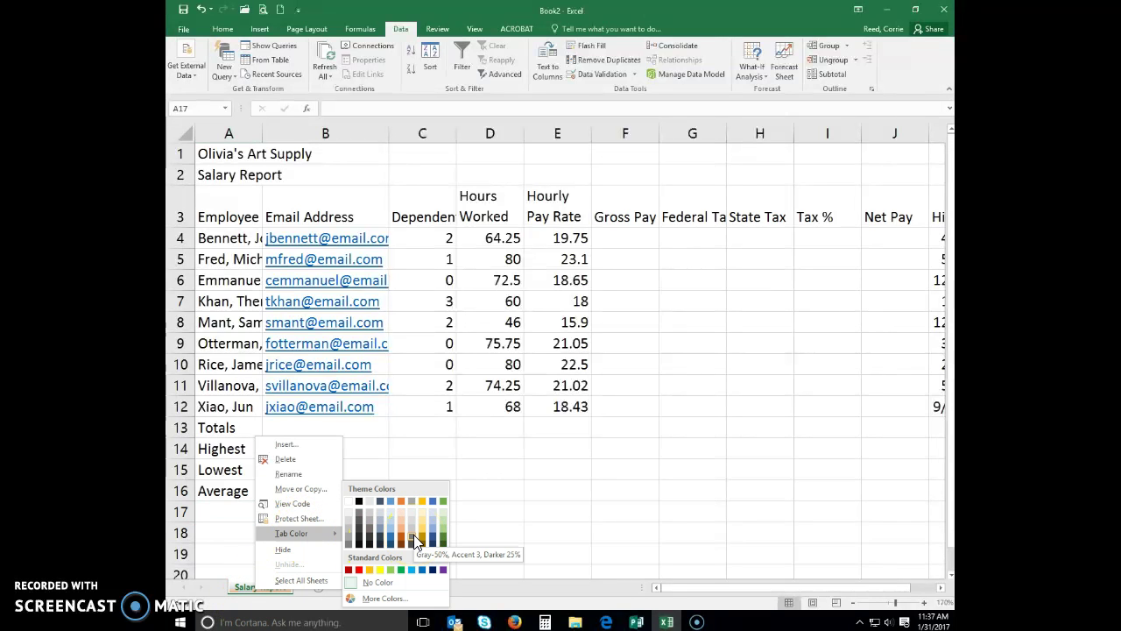
click(445, 504)
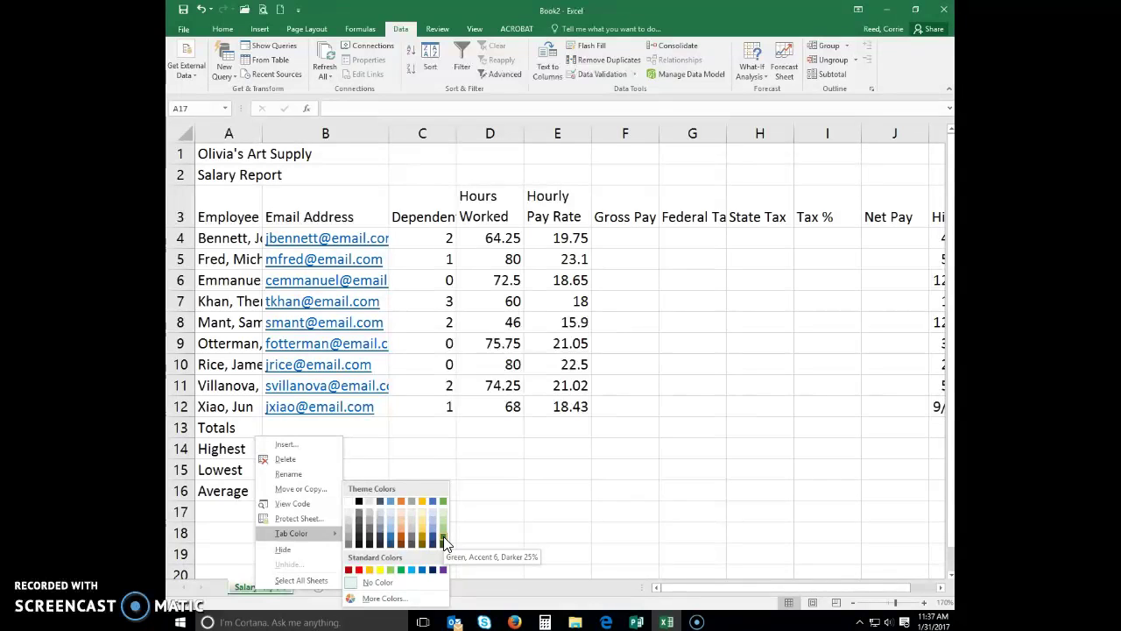
click(444, 540)
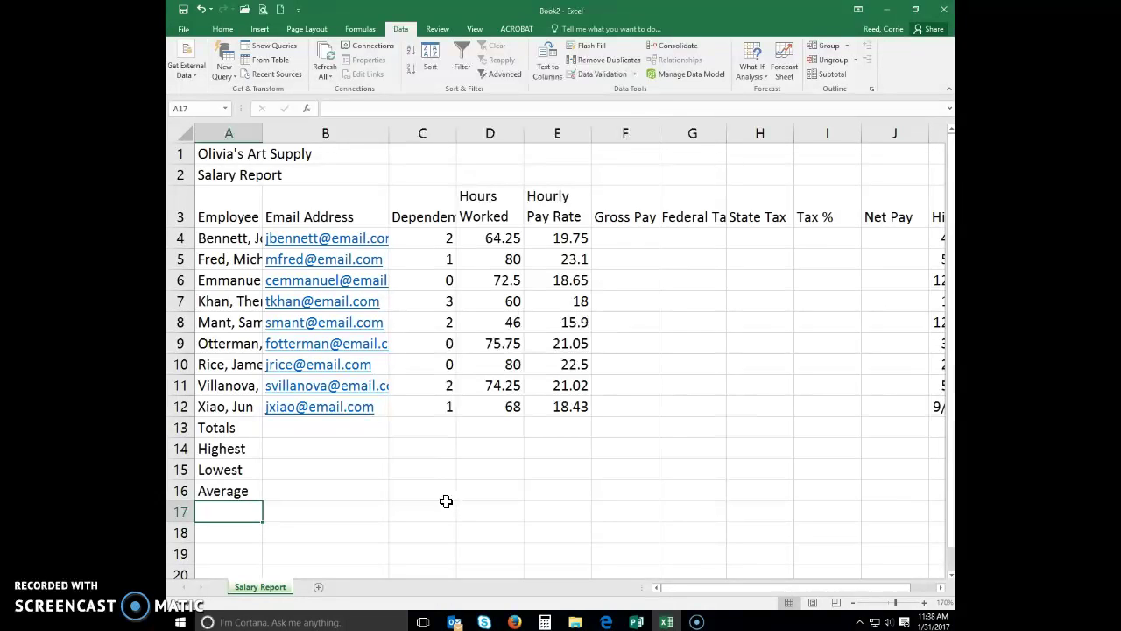
click(363, 468)
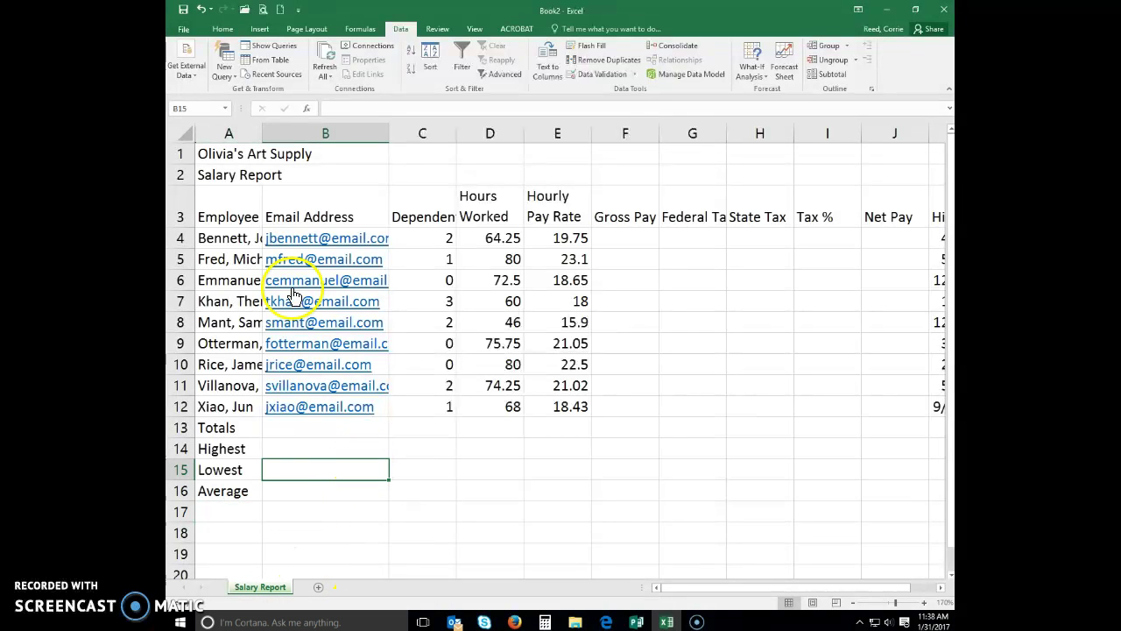
Save As into the Homework samples 2017 folder with the file name Excel Module 2
click(184, 28)
click(193, 152)
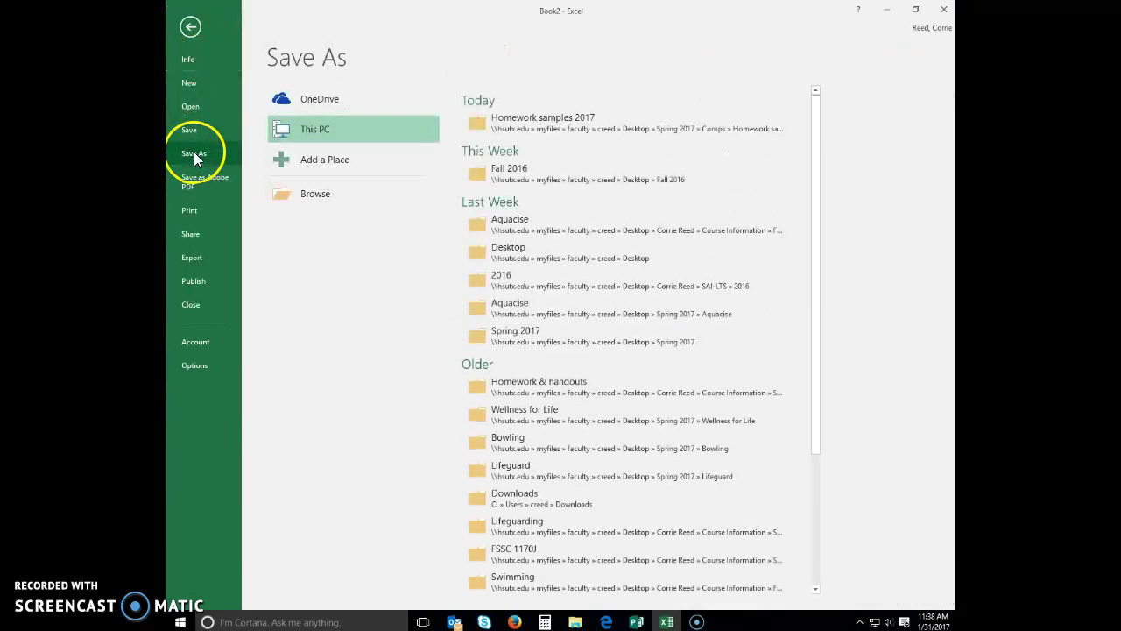
click(555, 127)
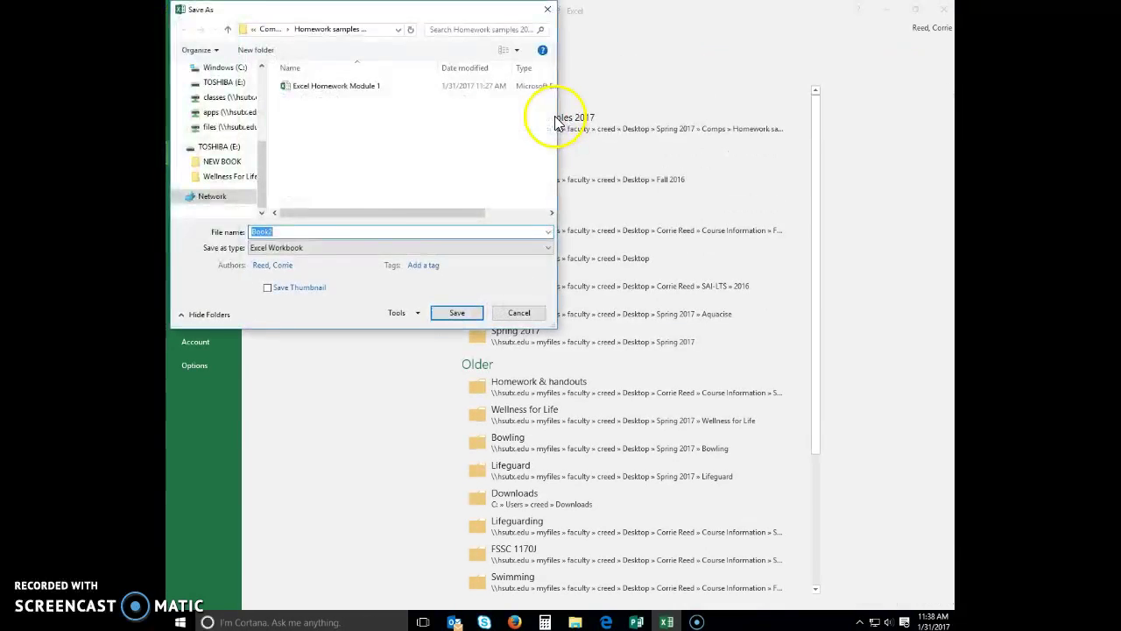
text(Exc)
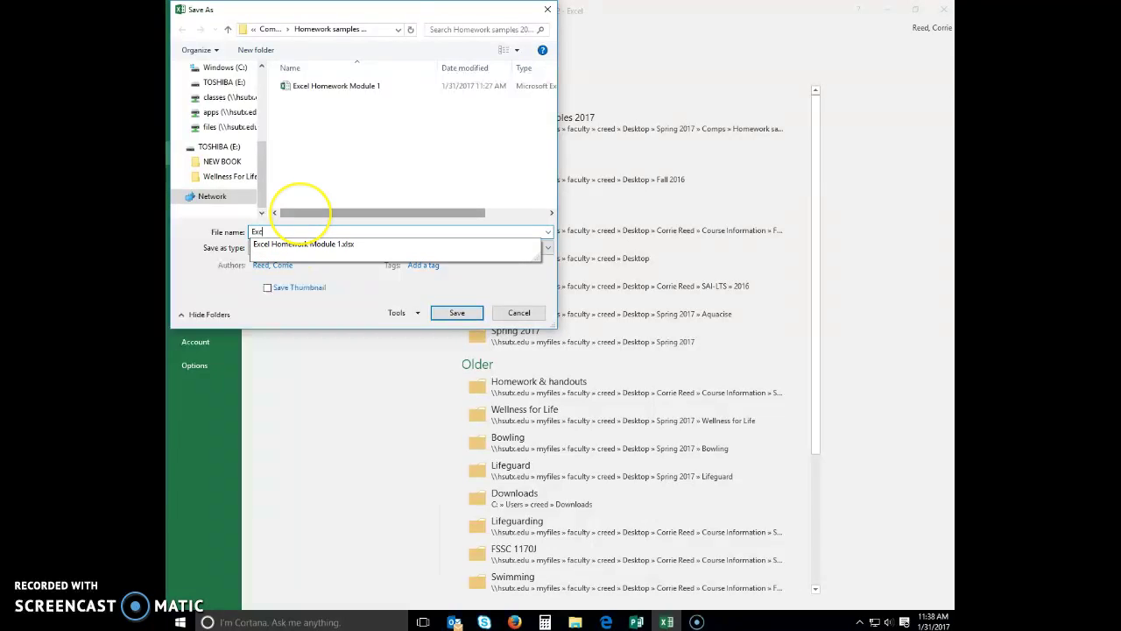
text(el Home)
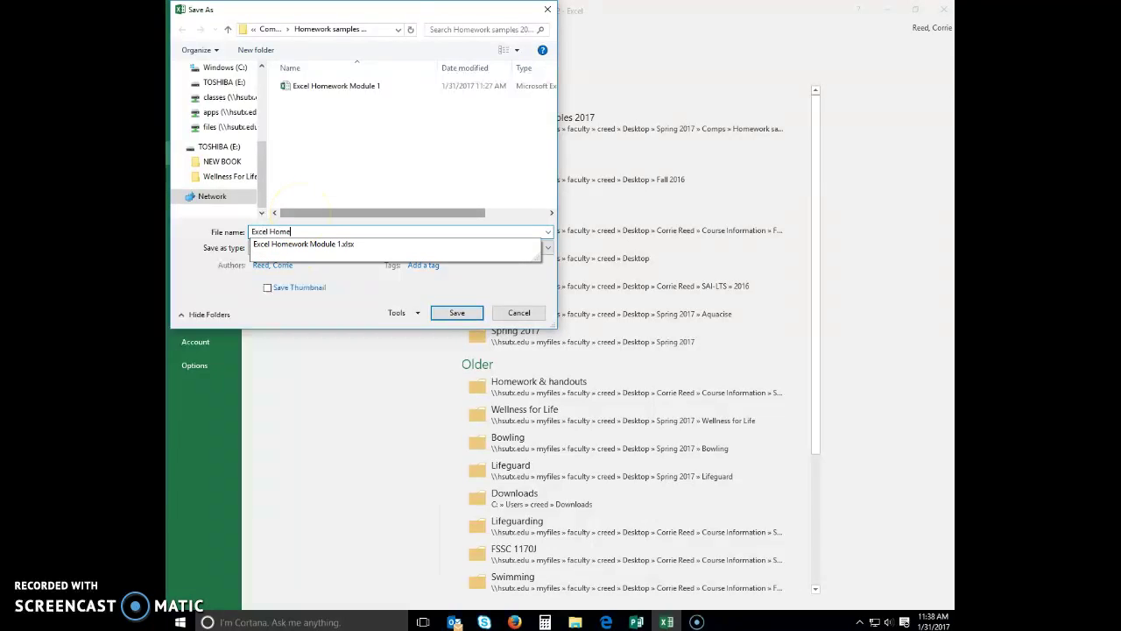
key(BackSpace)
key(BackSpace)
key(BackSpace)
key(BackSpace)
text(Module 2)
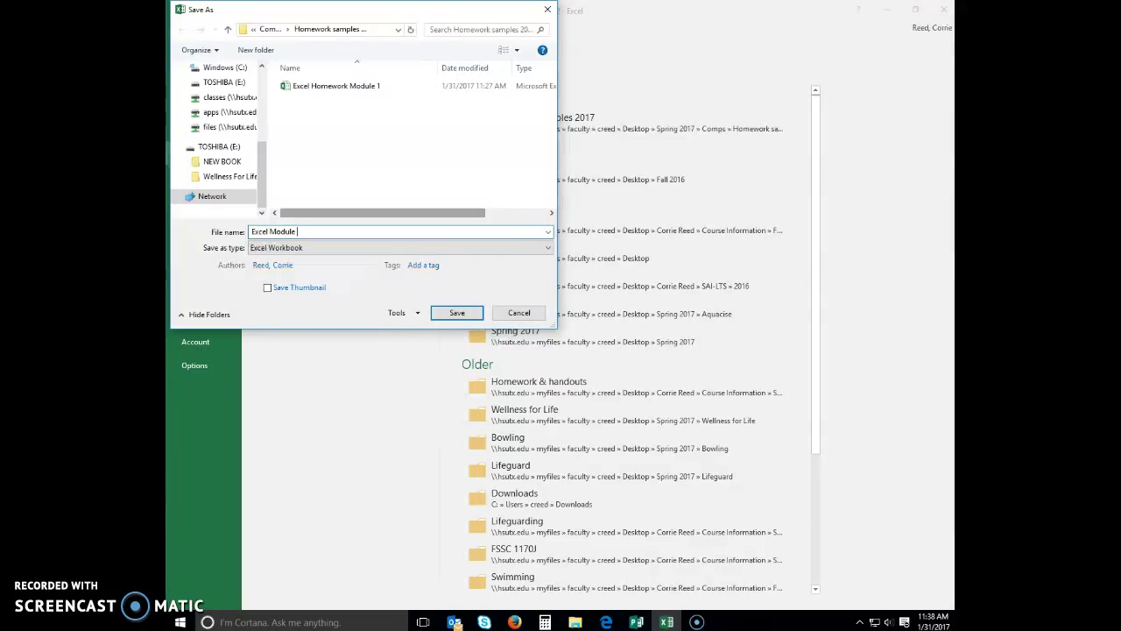
click(457, 313)
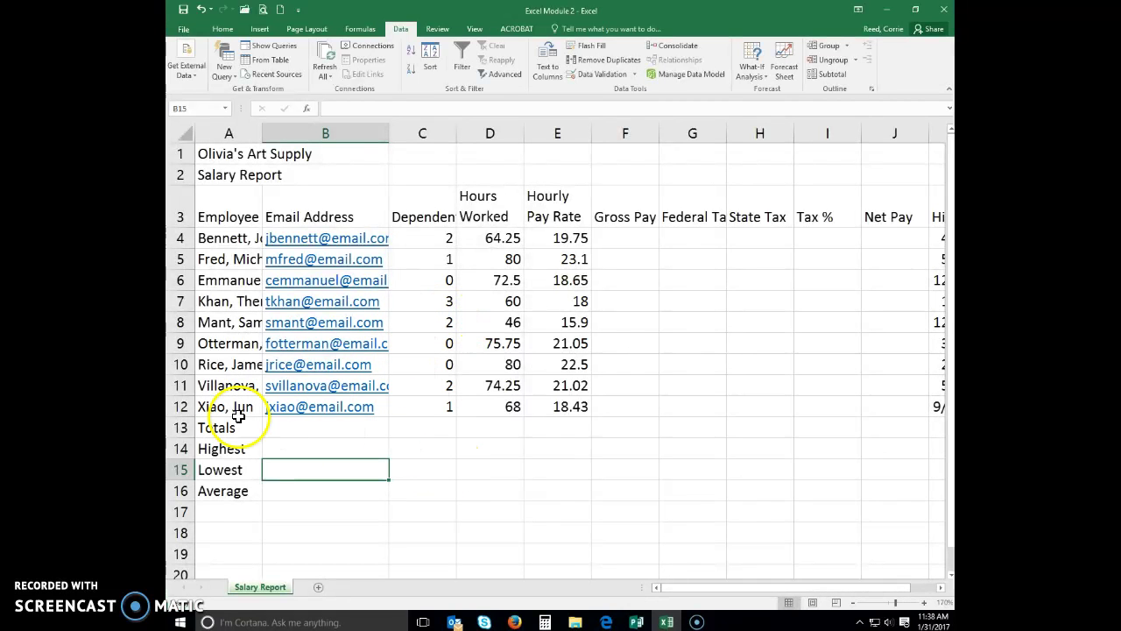
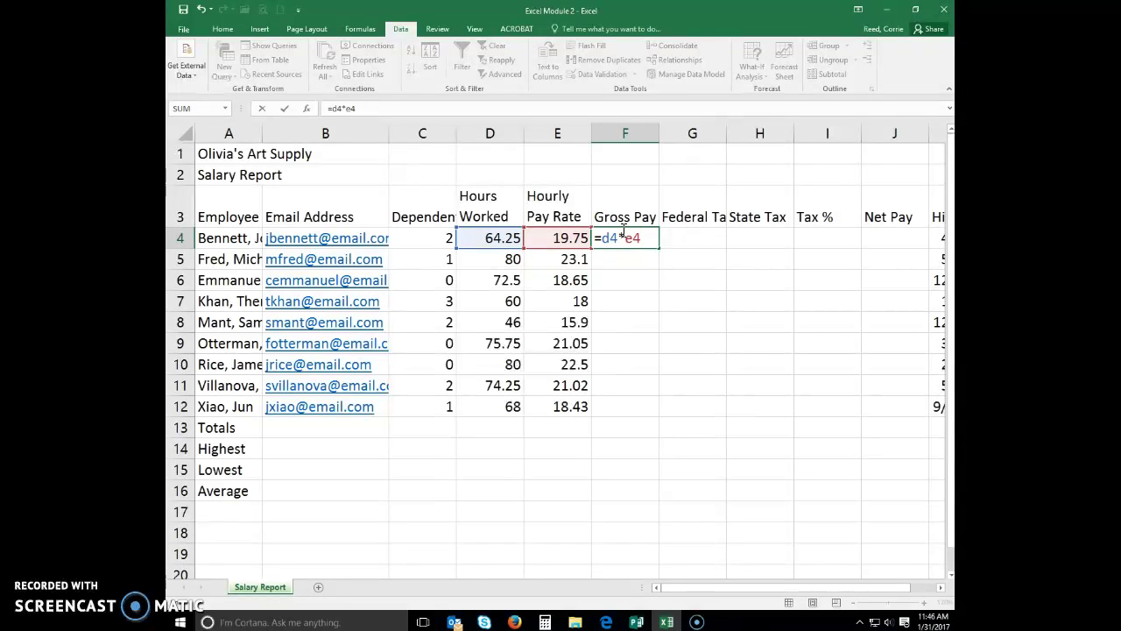
Commit the Gross Pay formula in F4, showing 1268.94
key(Return)
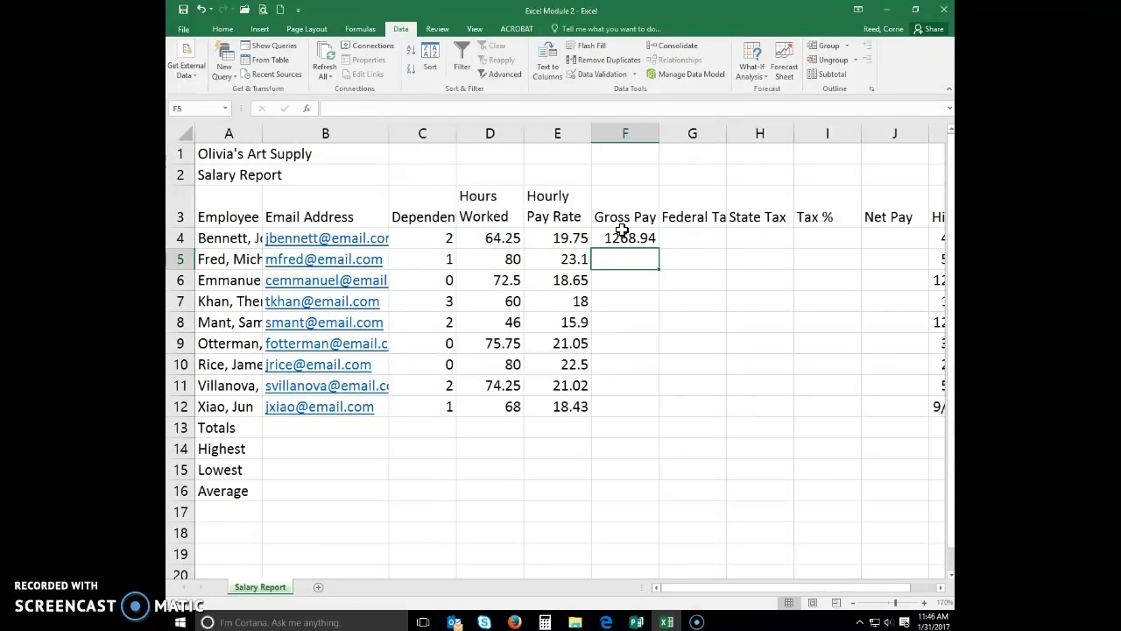
key(Up)
key(Right)
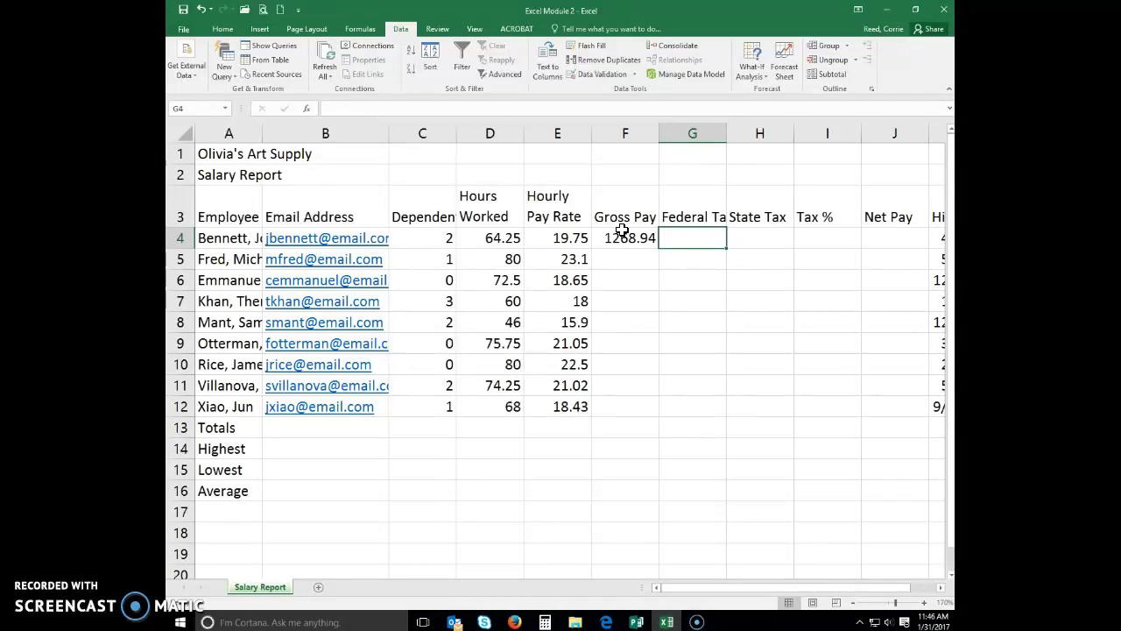
Enter the Federal Tax formula =0.22*(F4-C4*24.32) in G4, returning 268.465
text(=.2)
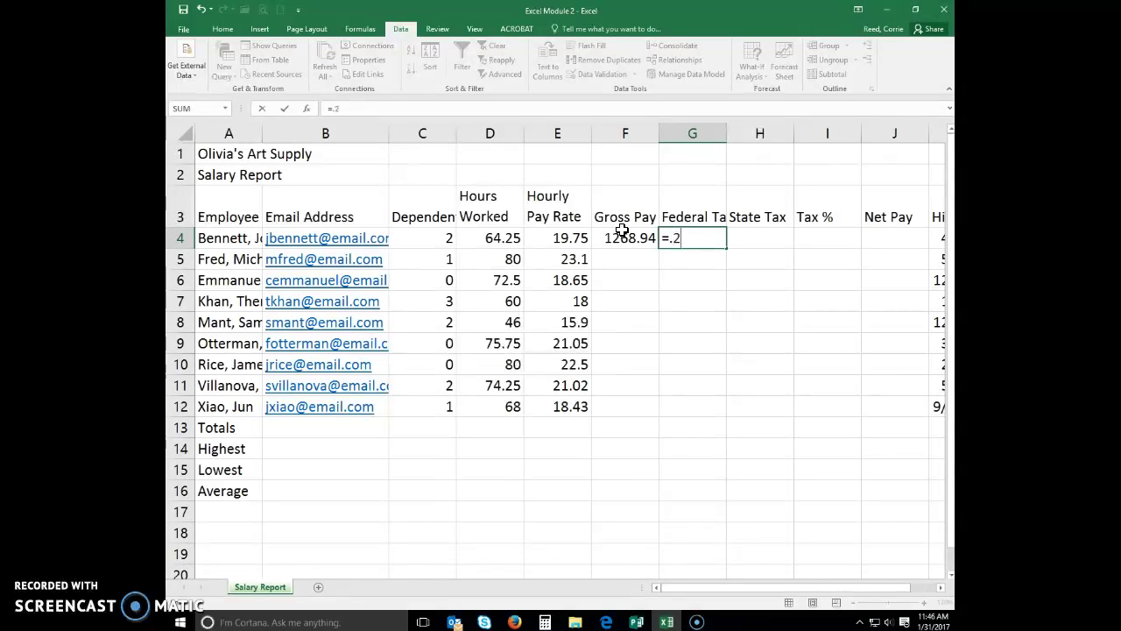
text(2*()
click(621, 237)
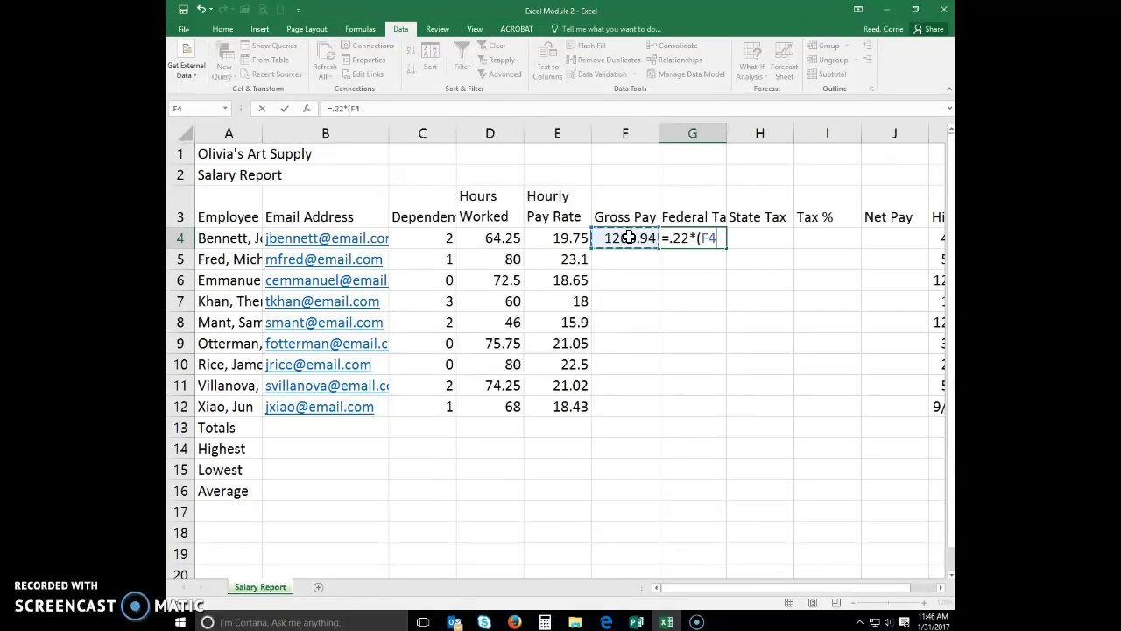
text(-)
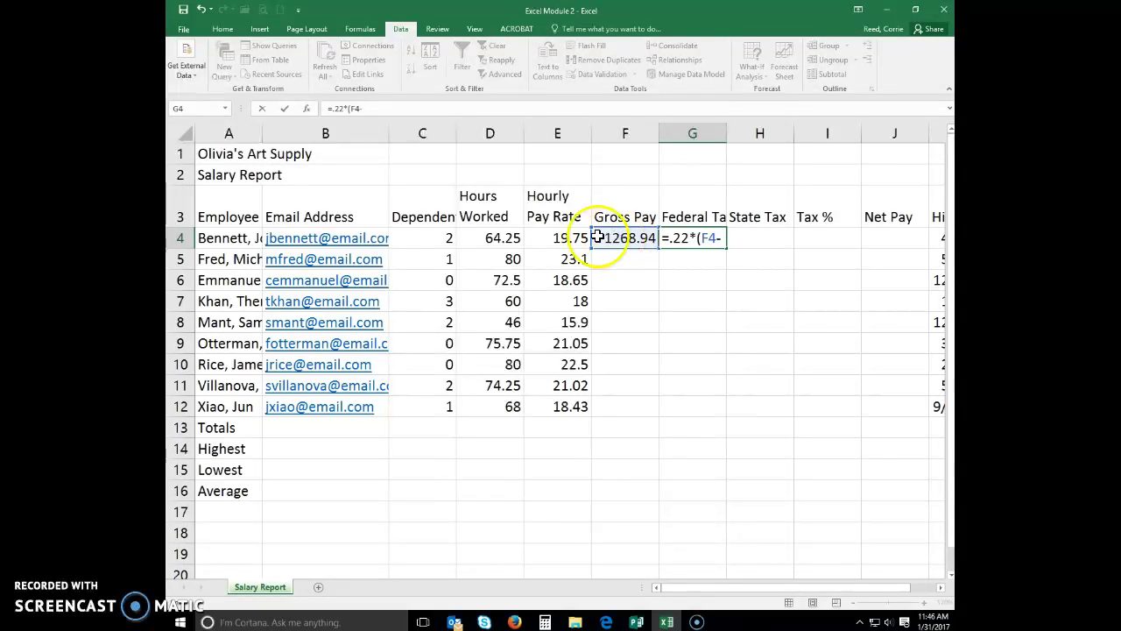
click(421, 239)
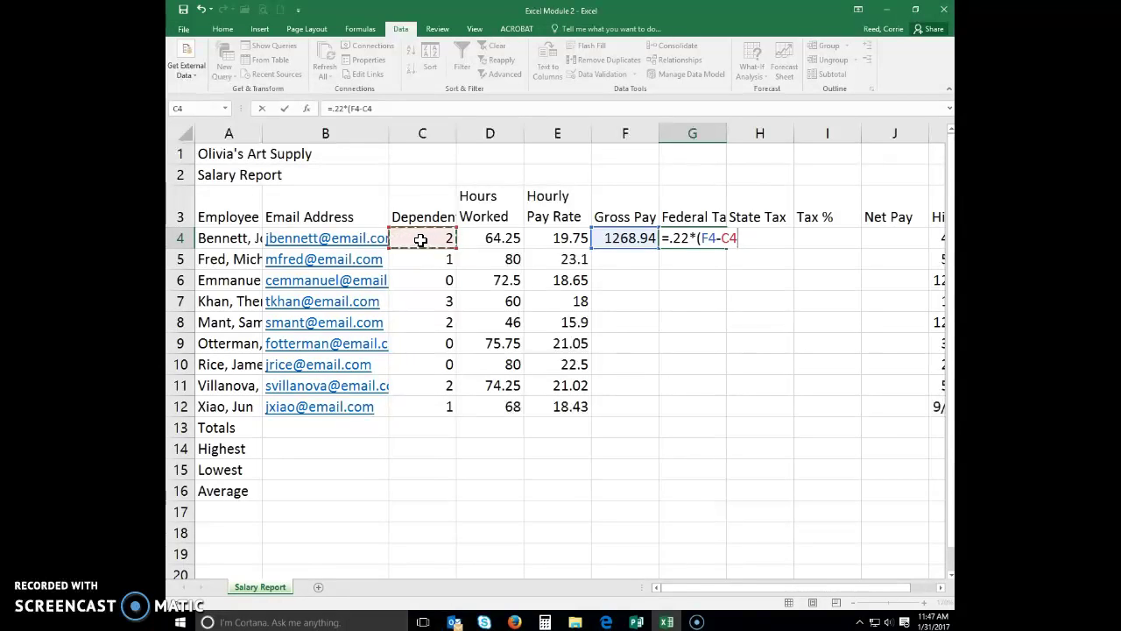
text(*24.32)
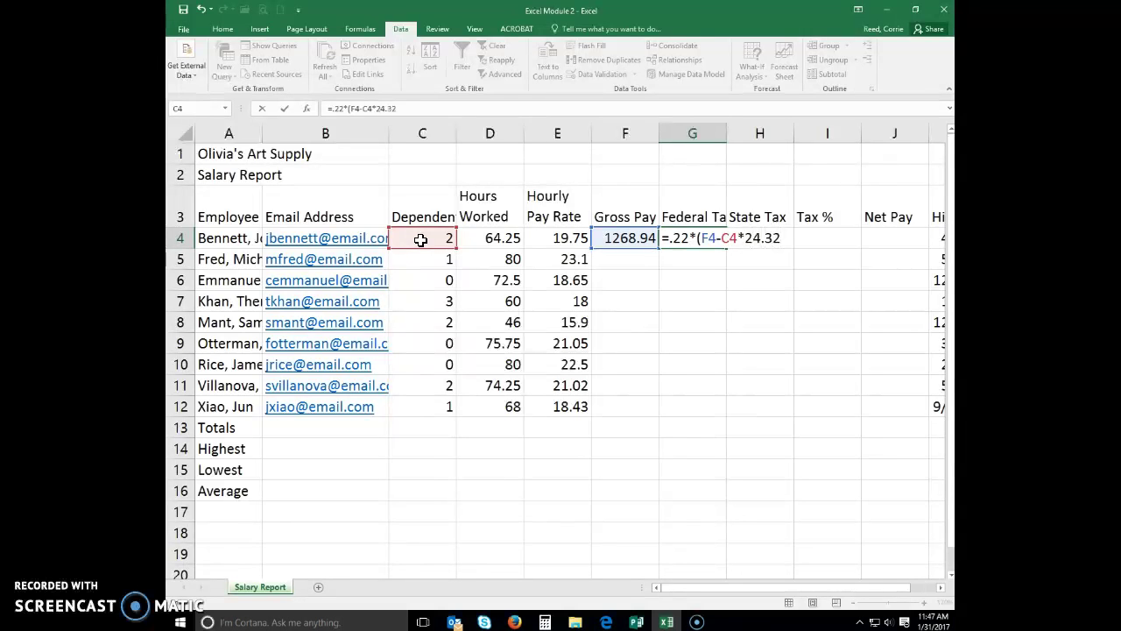
text())
click(315, 156)
click(285, 109)
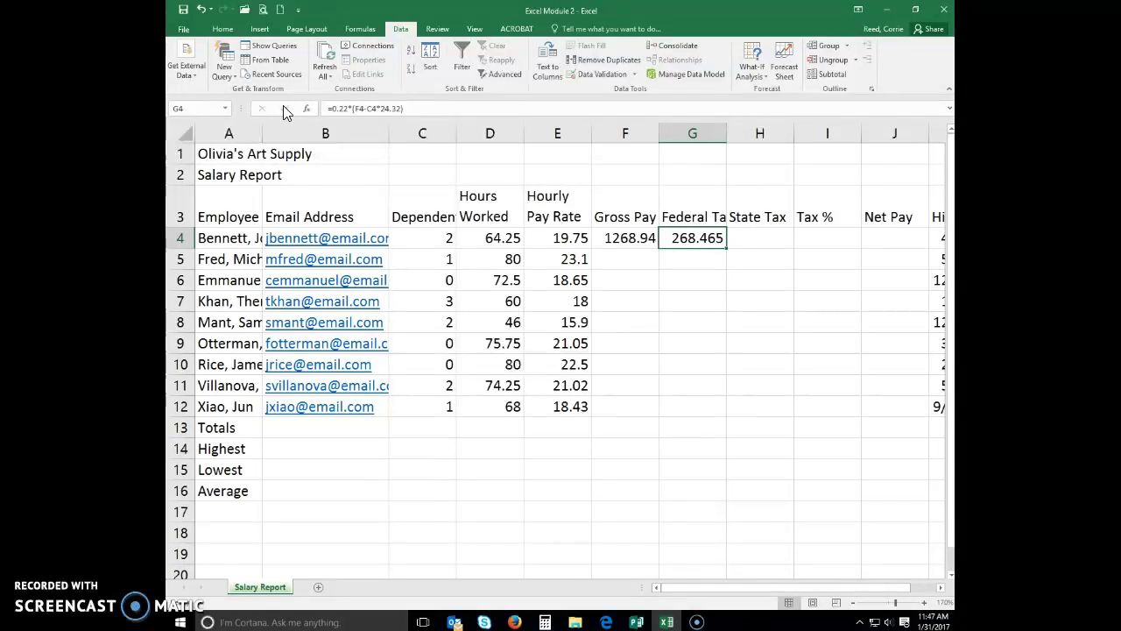
click(744, 232)
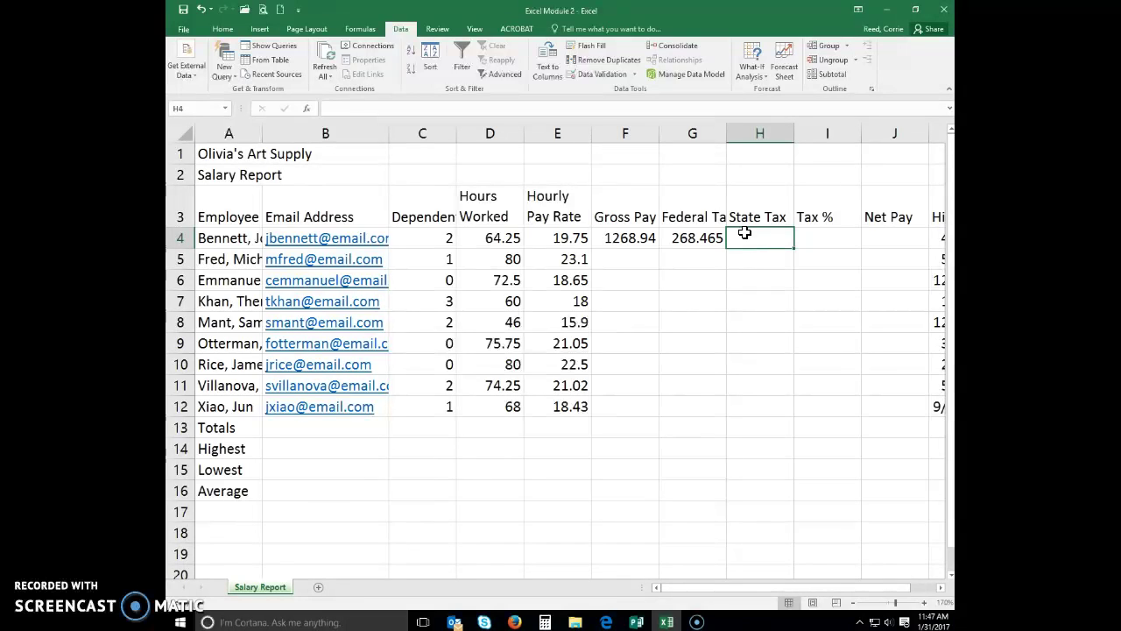
Enter =.04*F4 in H4 for a State Tax of 50.7575
text(=.)
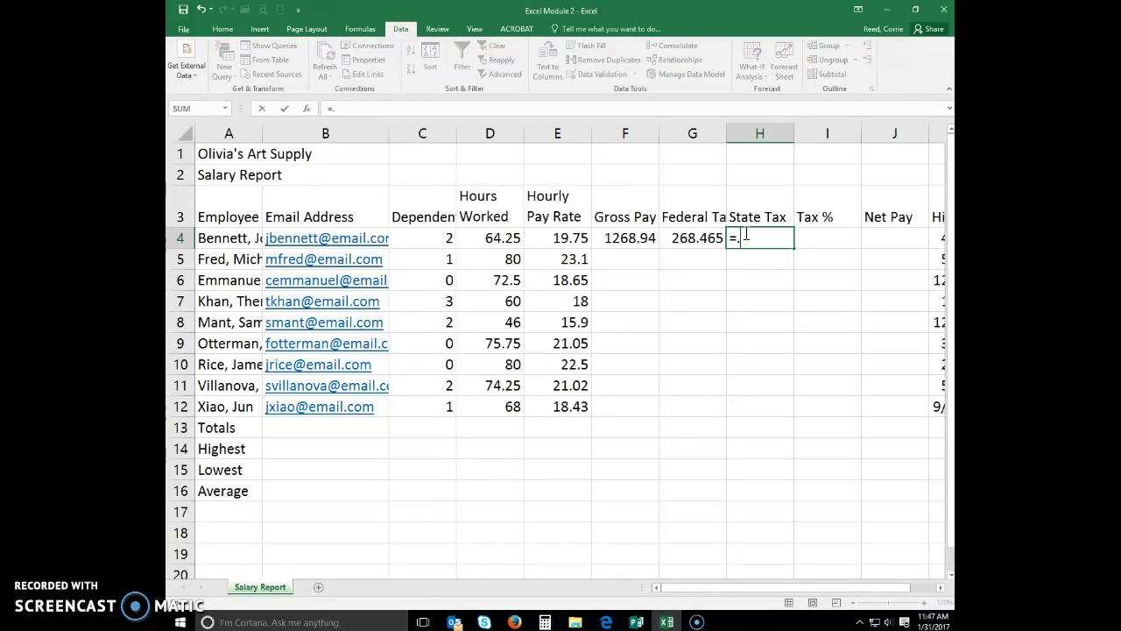
text(04*)
click(634, 239)
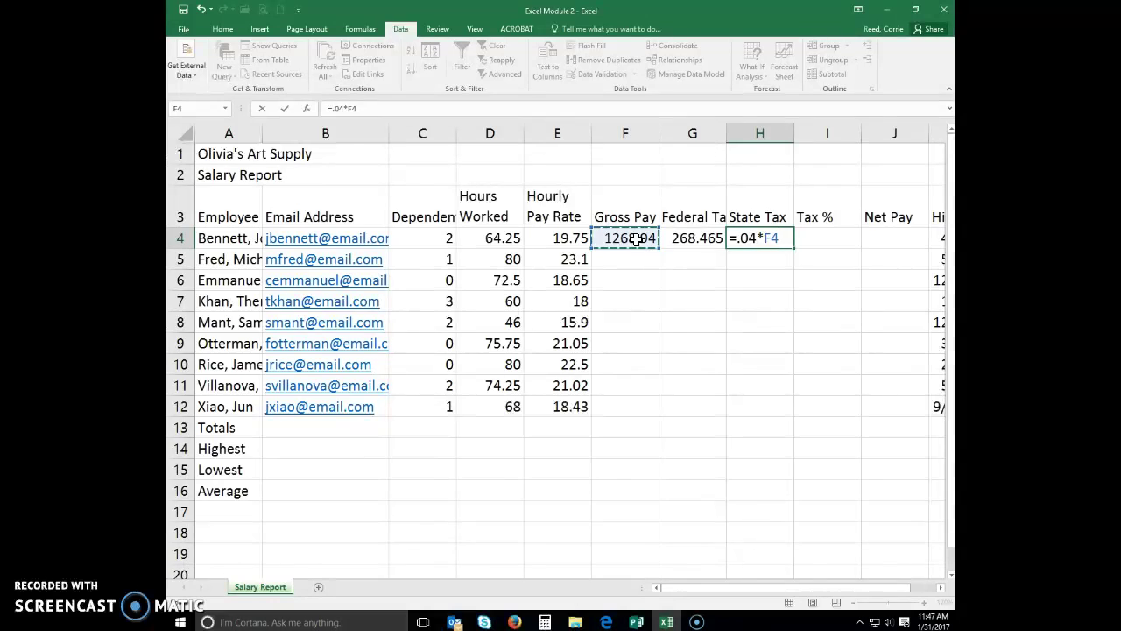
key(Return)
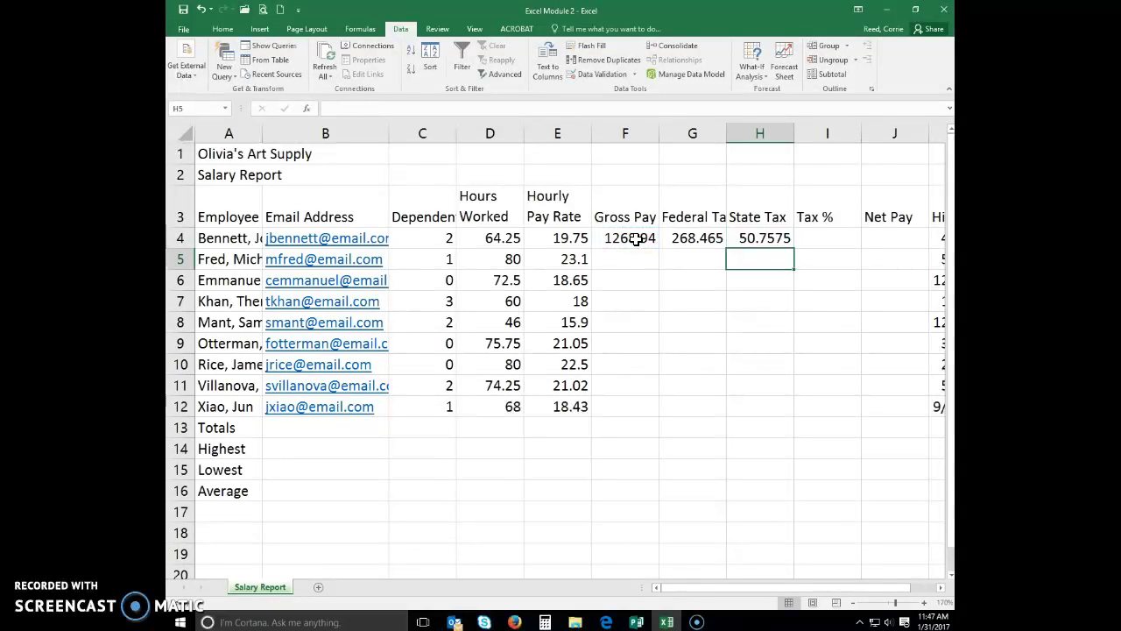
Enter =(G4+H4)/F4 in I4, giving a Tax % of 0.25157
click(817, 237)
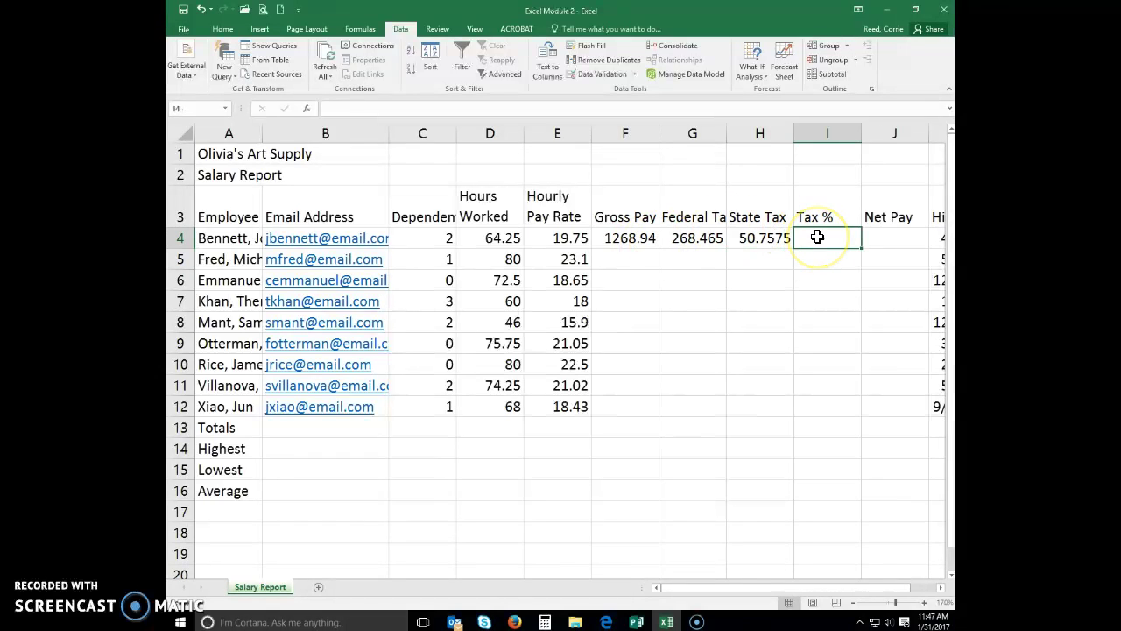
text(=)
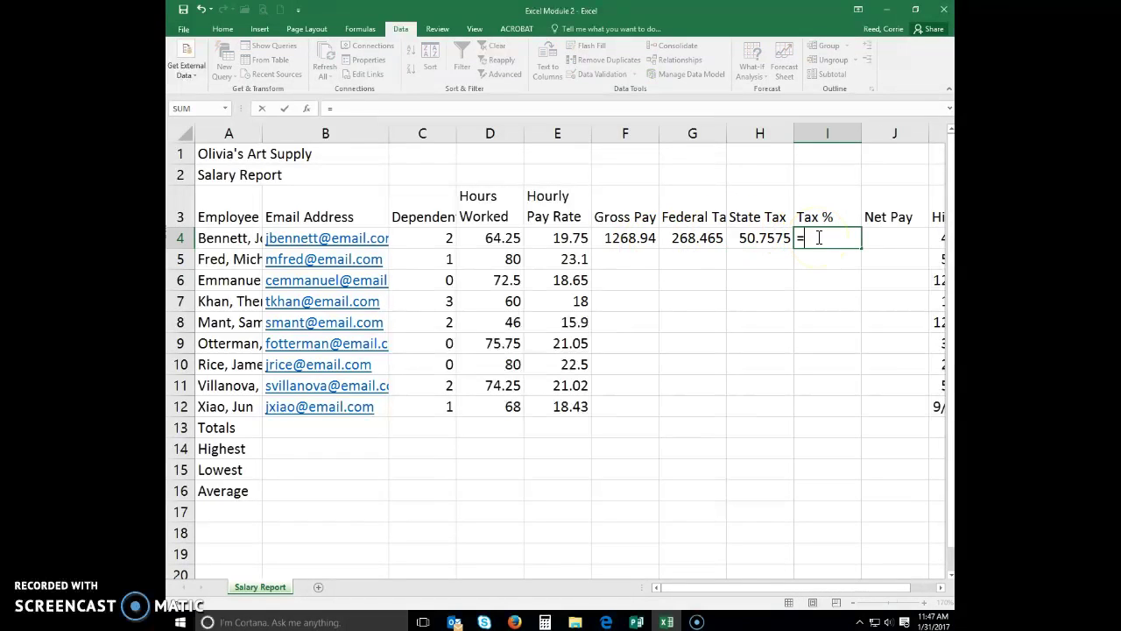
text(()
click(706, 243)
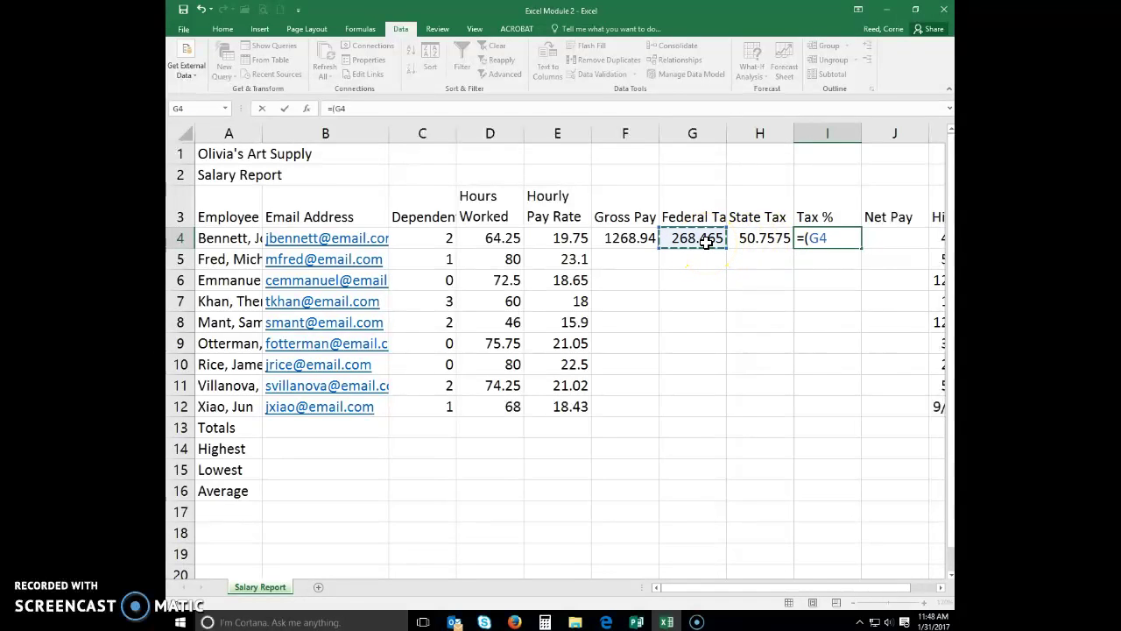
text(+)
click(753, 238)
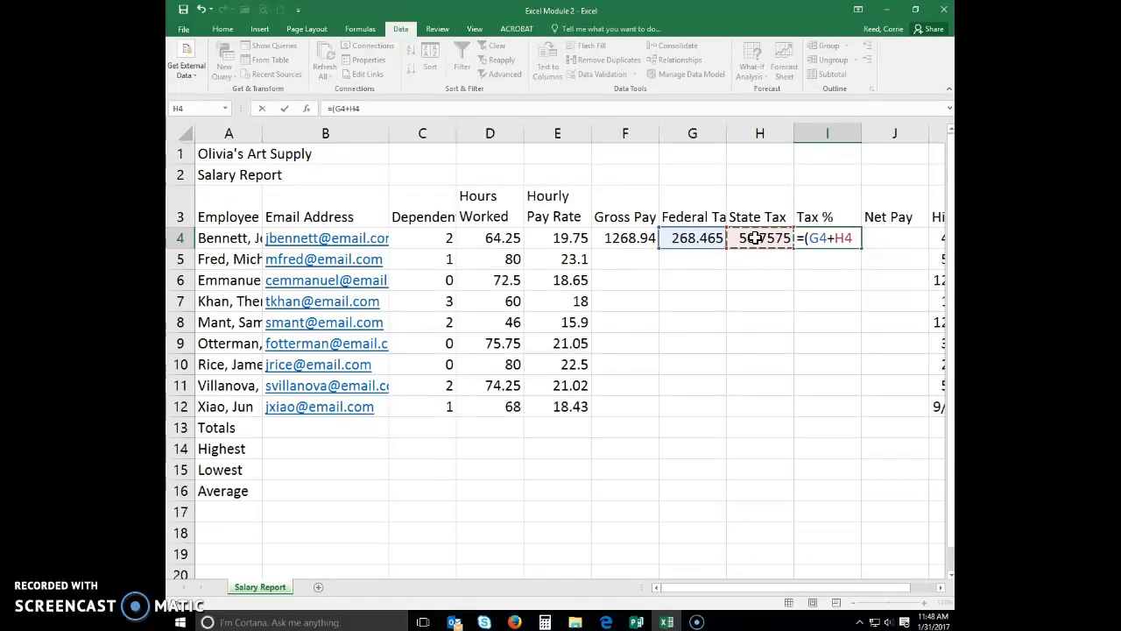
text())
text(/)
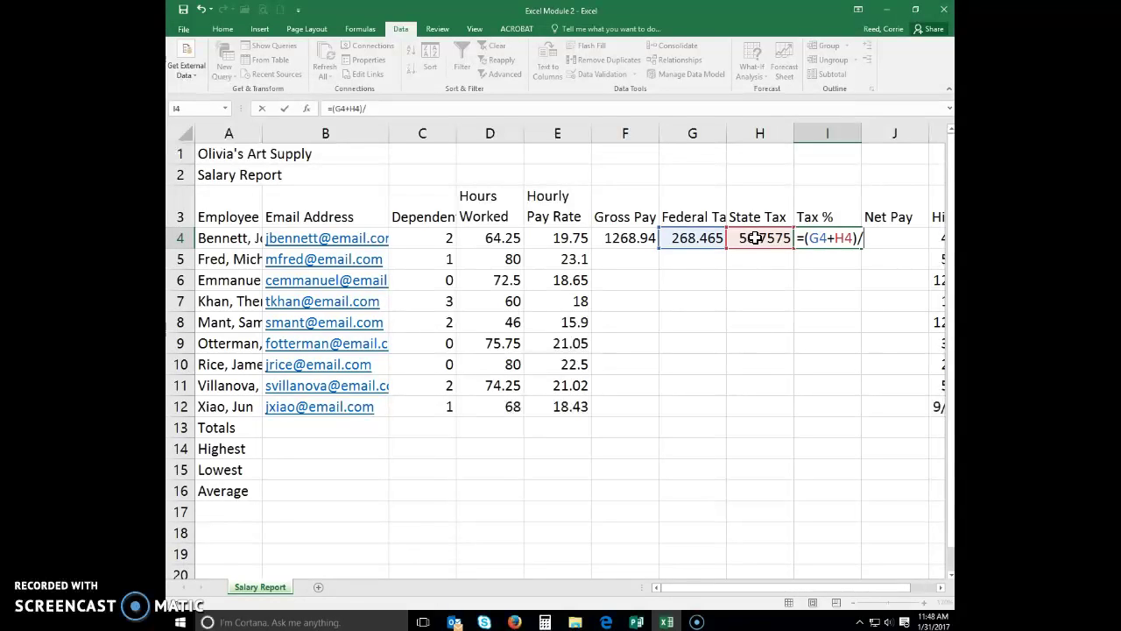
click(638, 238)
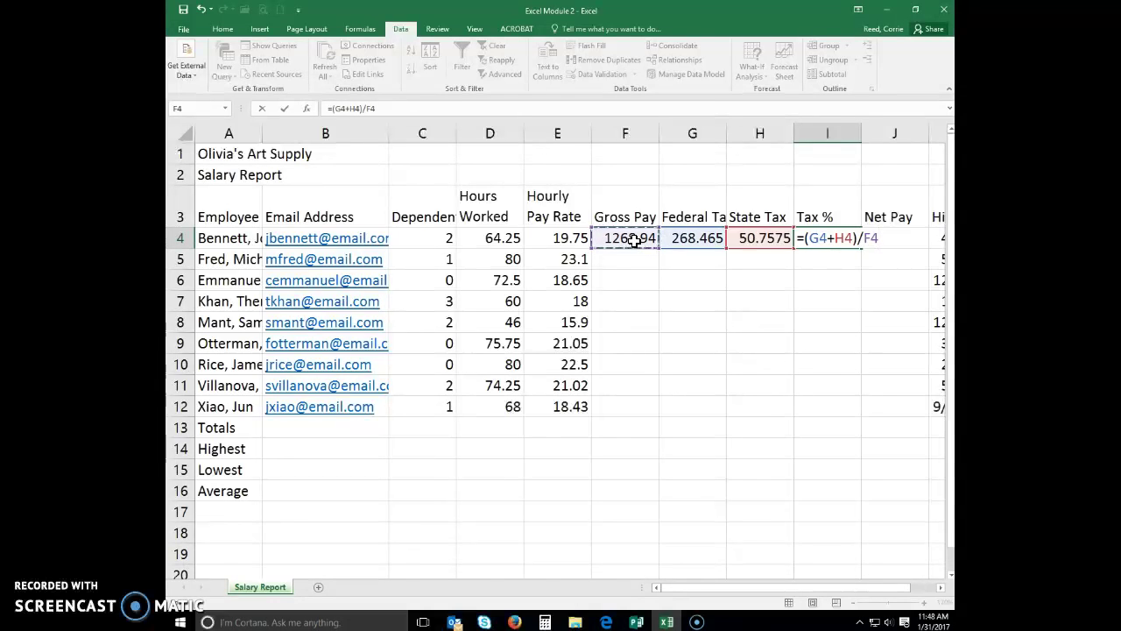
key(Return)
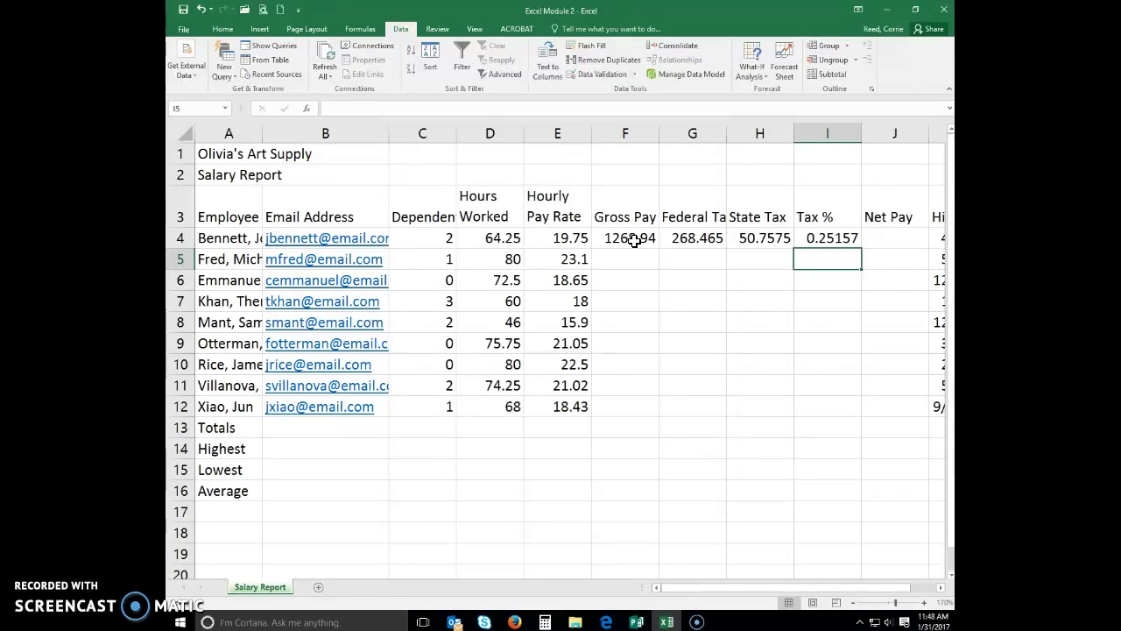
click(893, 243)
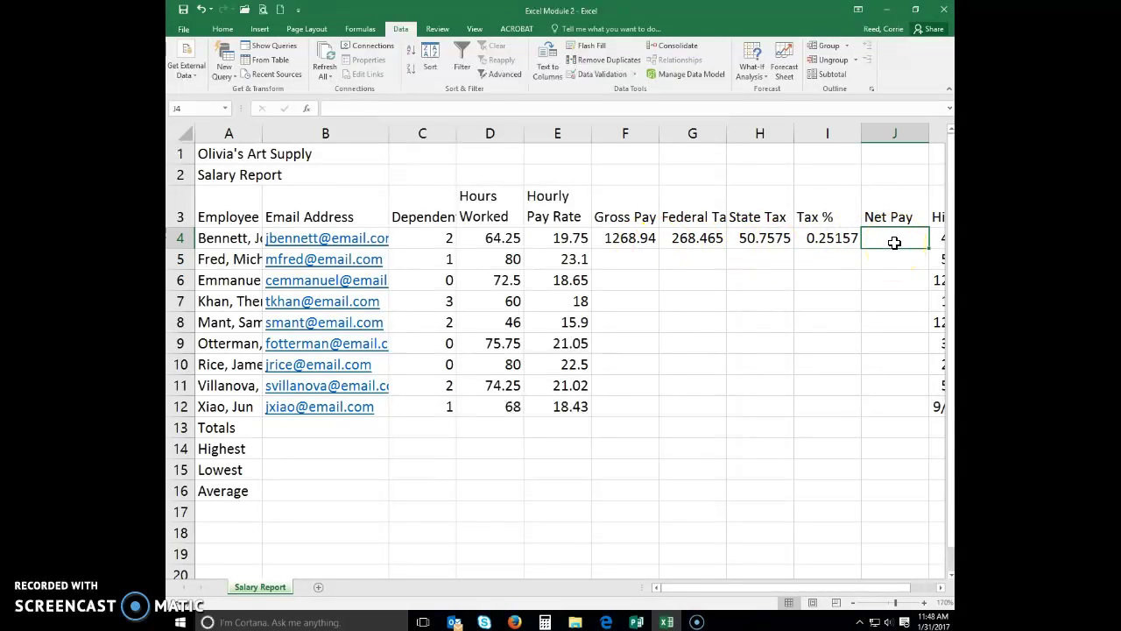
Enter =F4-(G4+H4) in J4 for a Net Pay of 949.715
text(=)
click(873, 238)
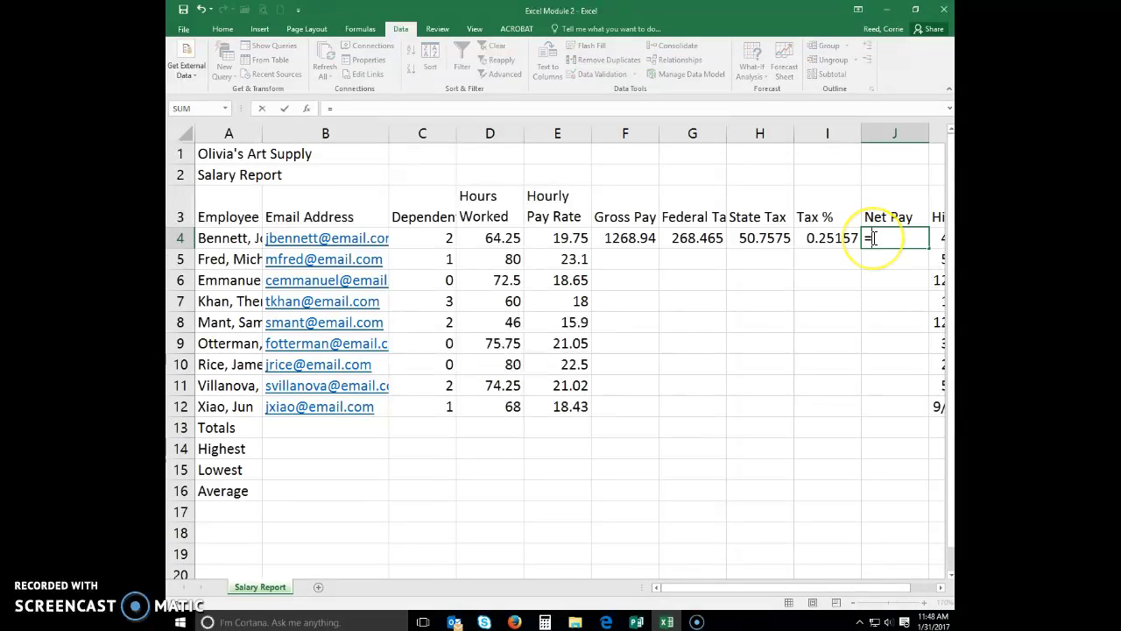
click(636, 237)
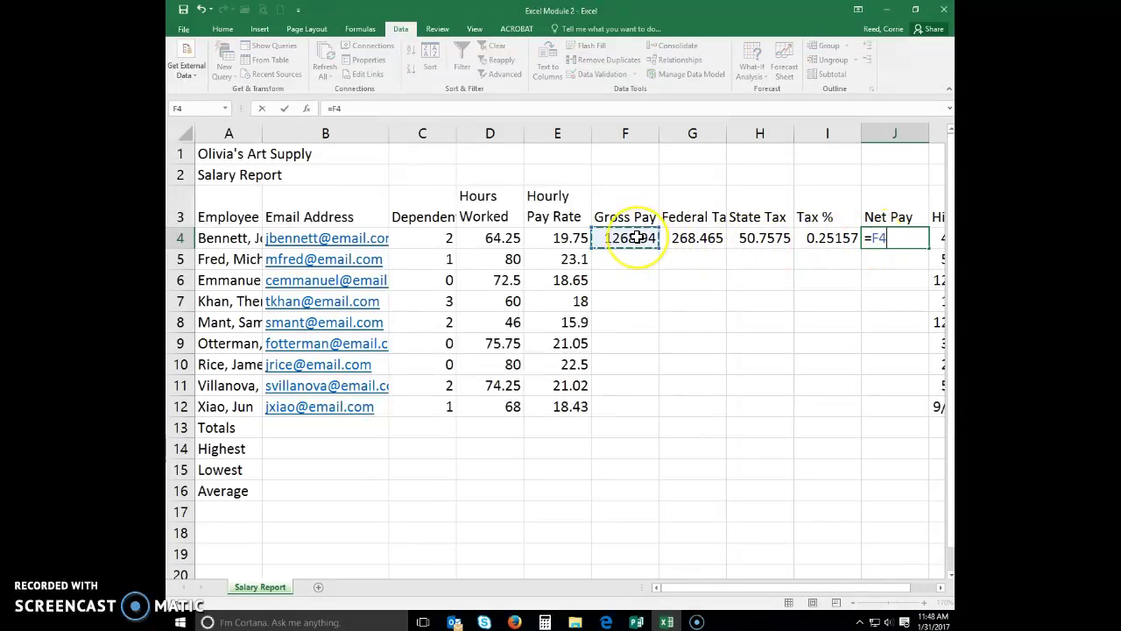
text(-()
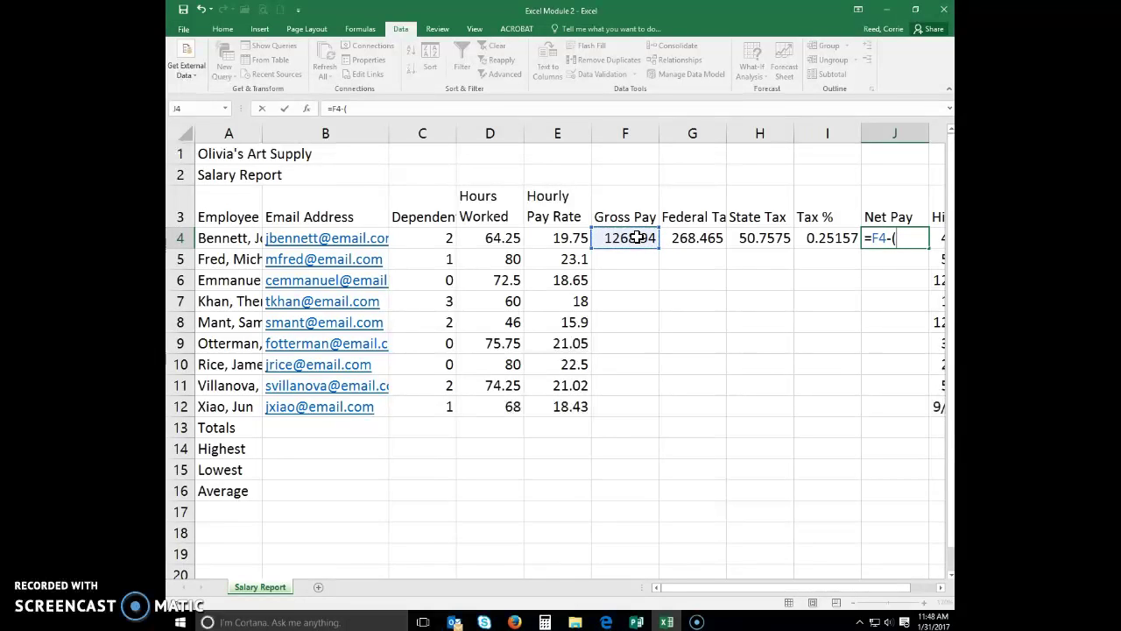
click(675, 263)
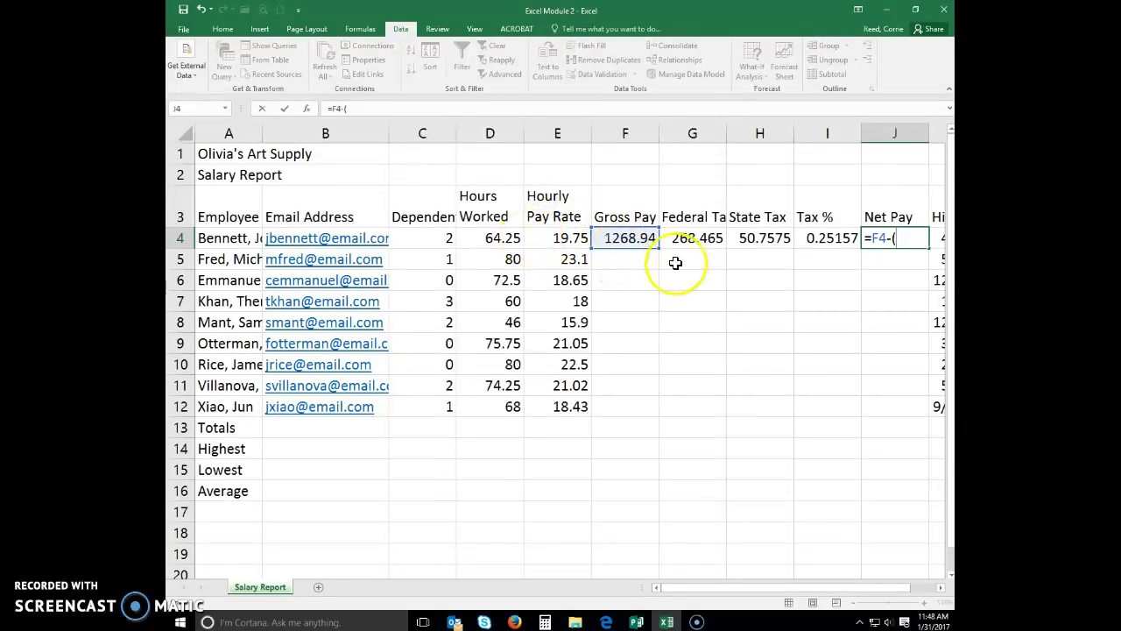
click(685, 238)
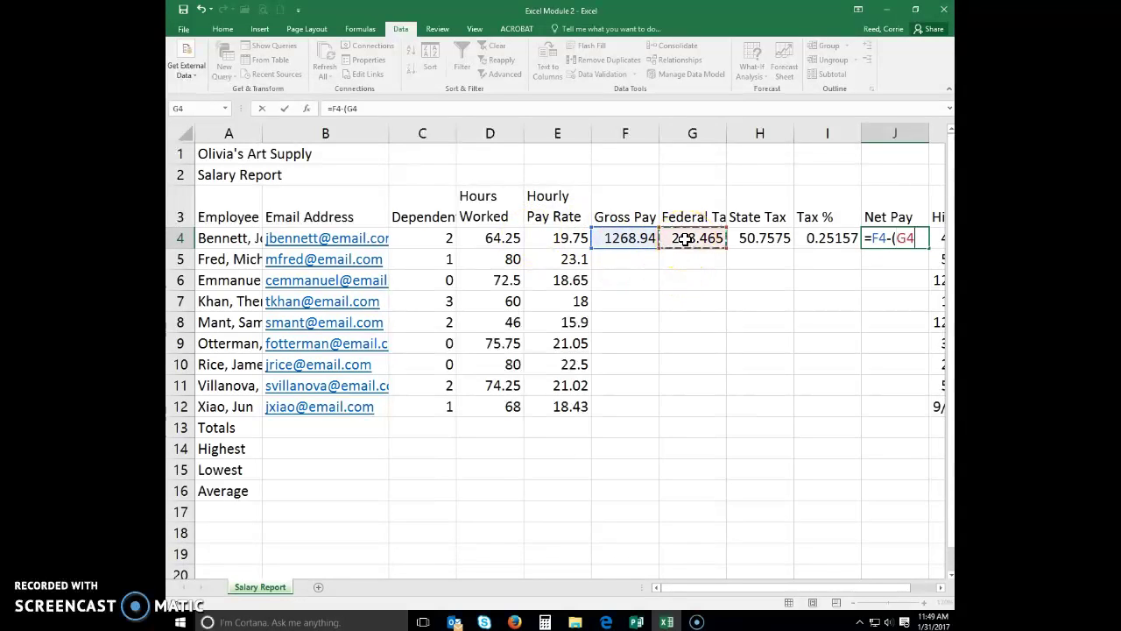
text(+)
click(750, 239)
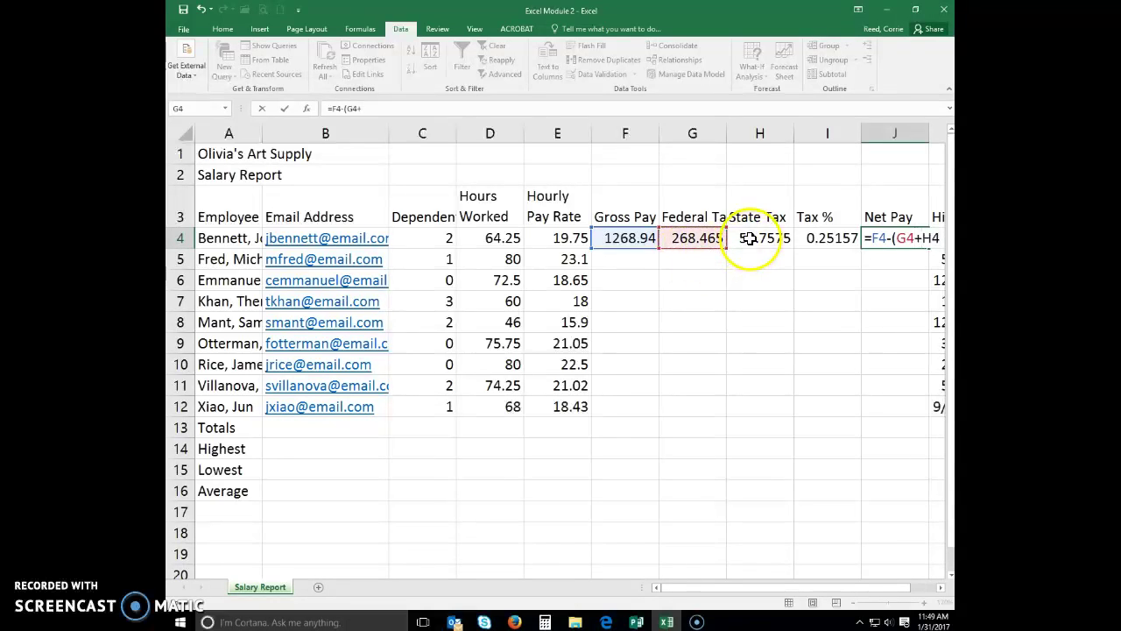
text())
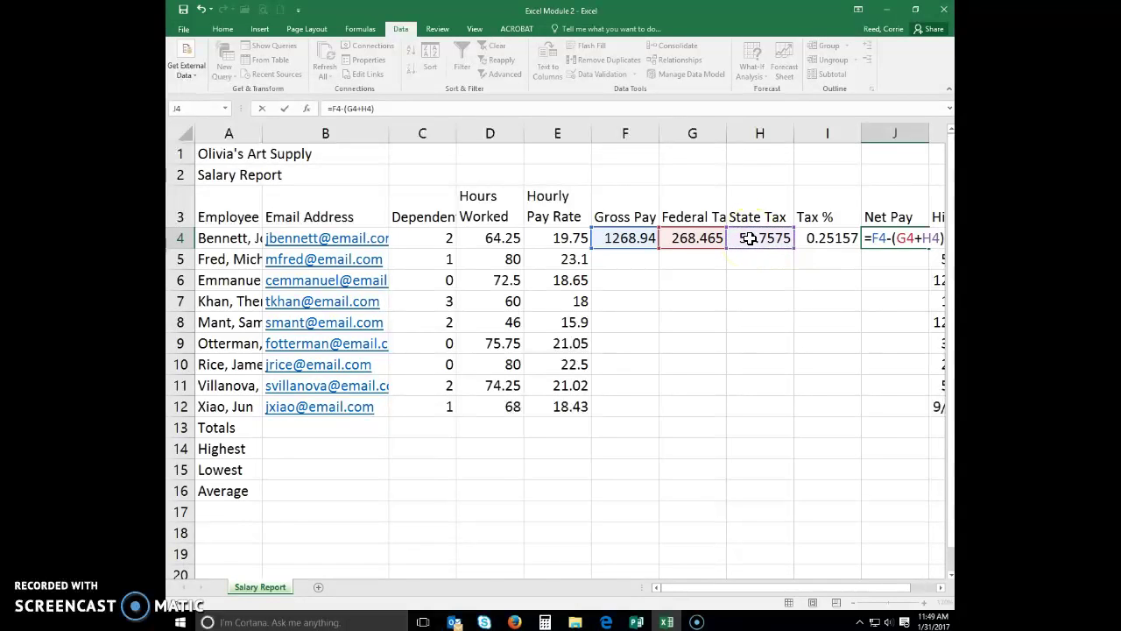
key(Return)
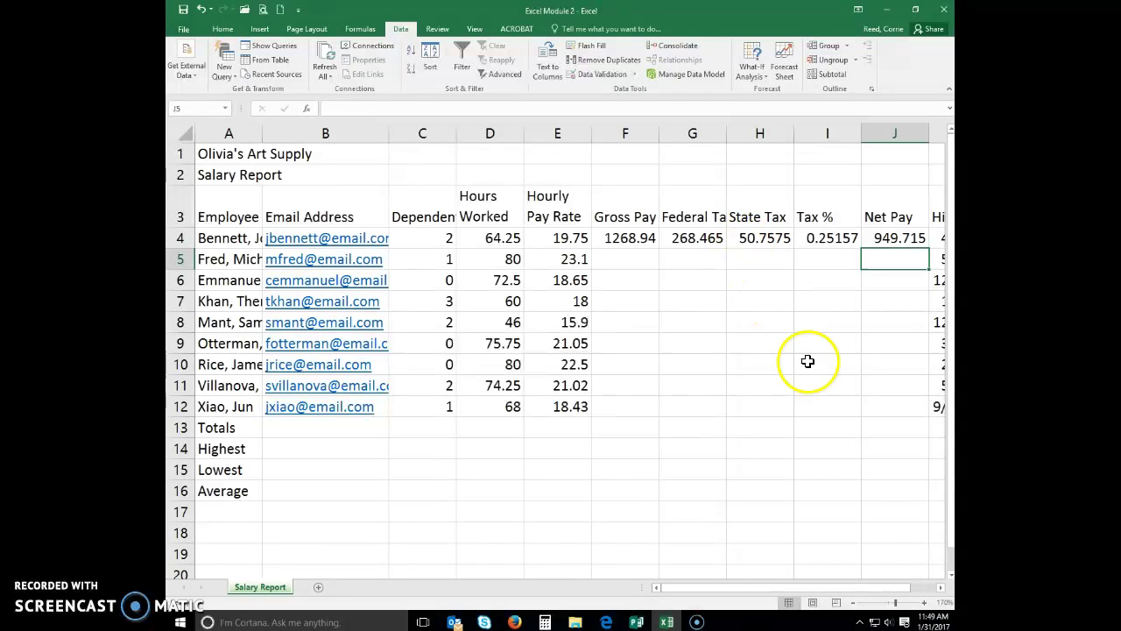
drag(873, 591, 908, 590)
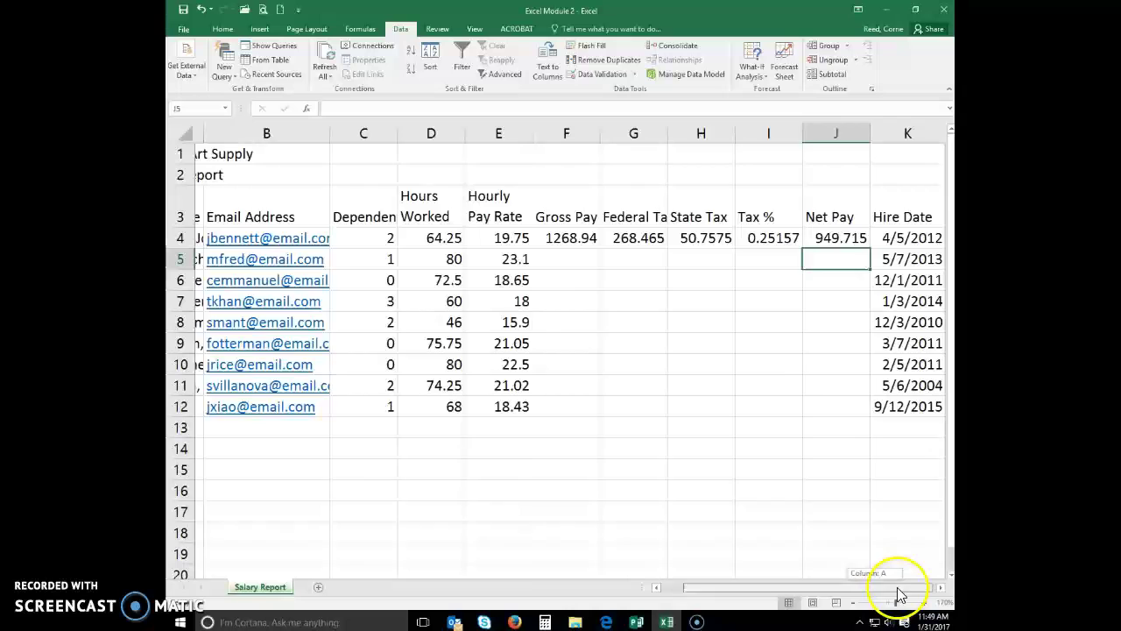
click(561, 242)
double_click(562, 243)
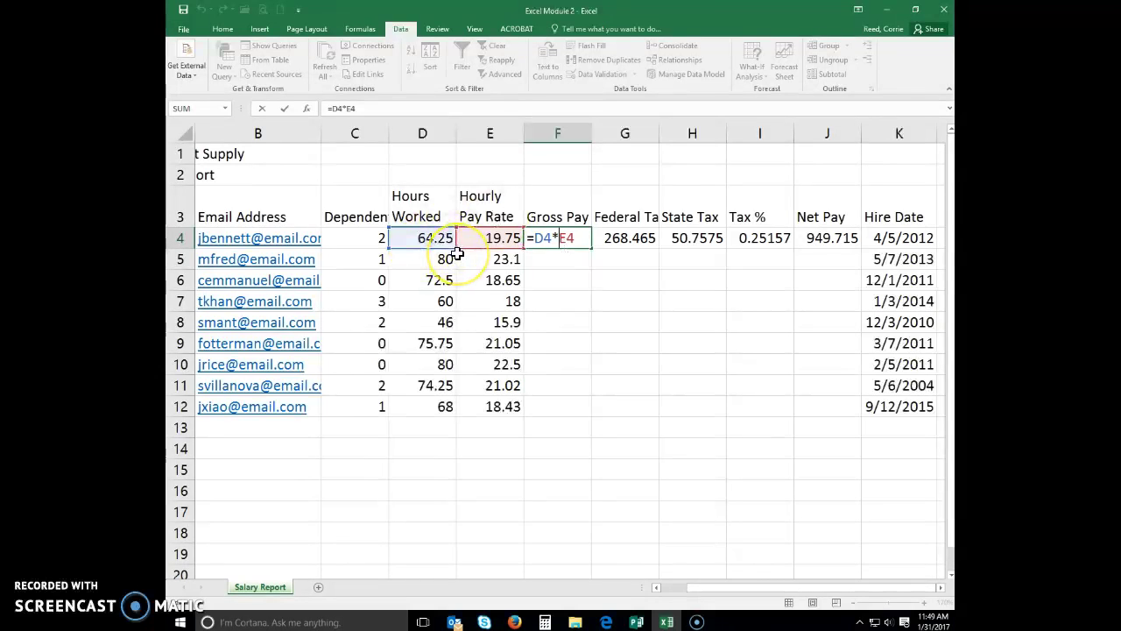
key(Return)
key(Up)
key(Right)
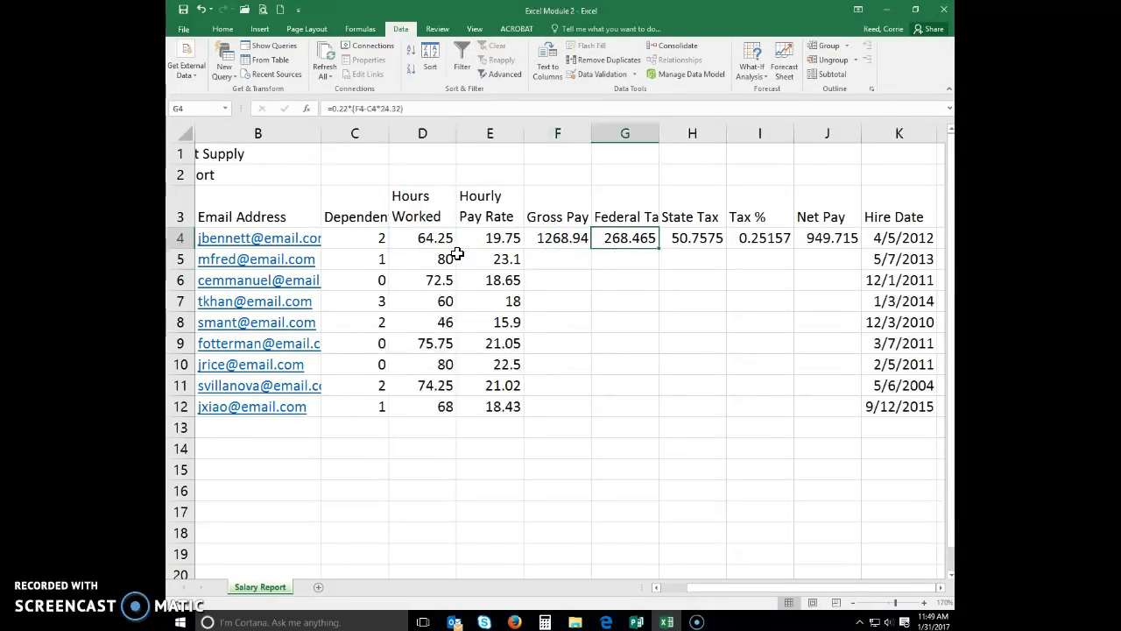
double_click(639, 251)
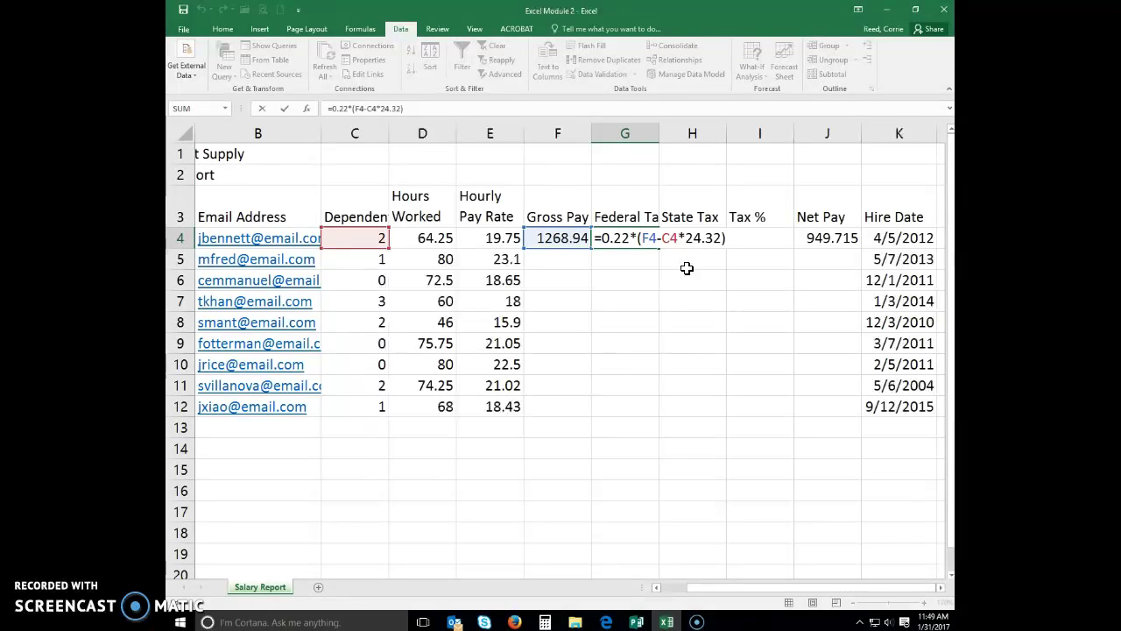
mouse_move(684, 256)
mouse_down()
mouse_move(645, 243)
mouse_move(385, 257)
mouse_up()
key(Return)
key(Up)
key(Right)
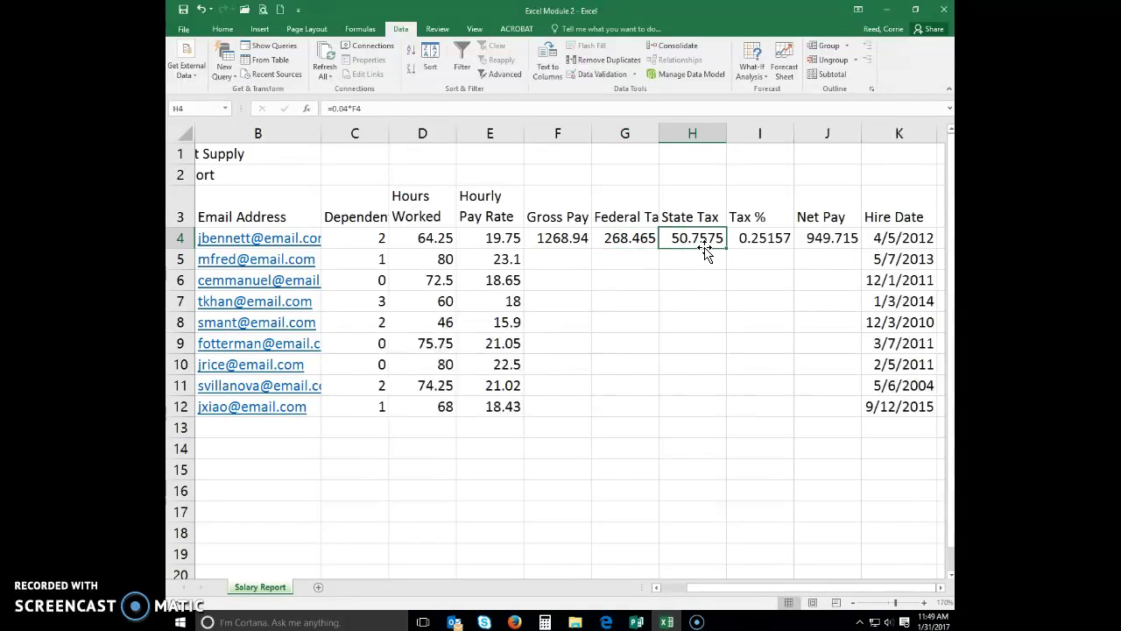
double_click(707, 238)
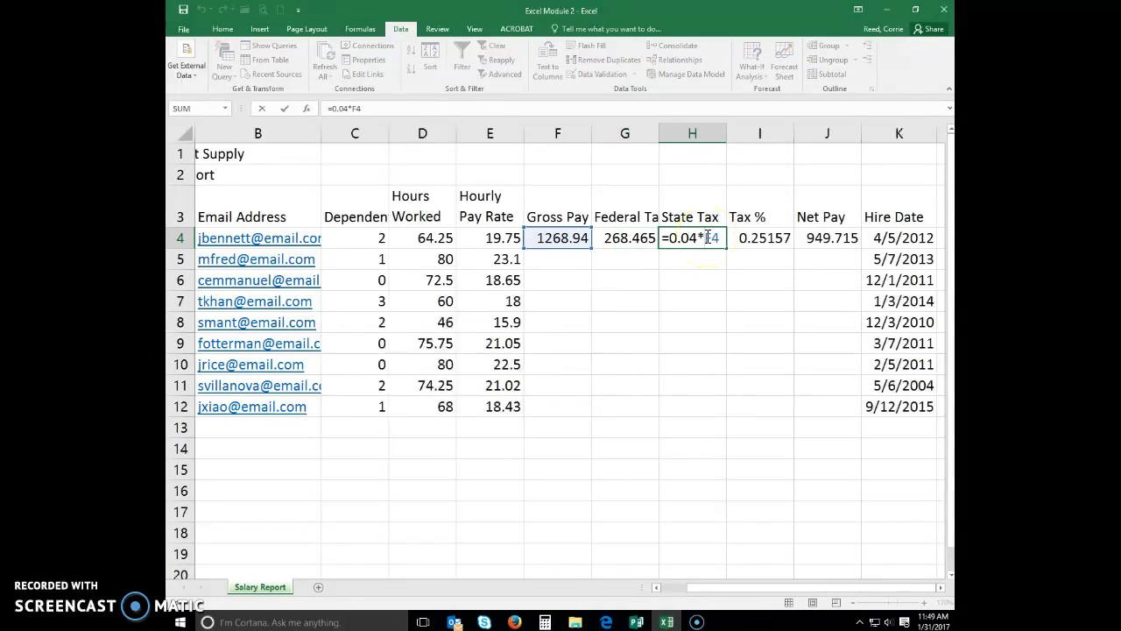
key(Return)
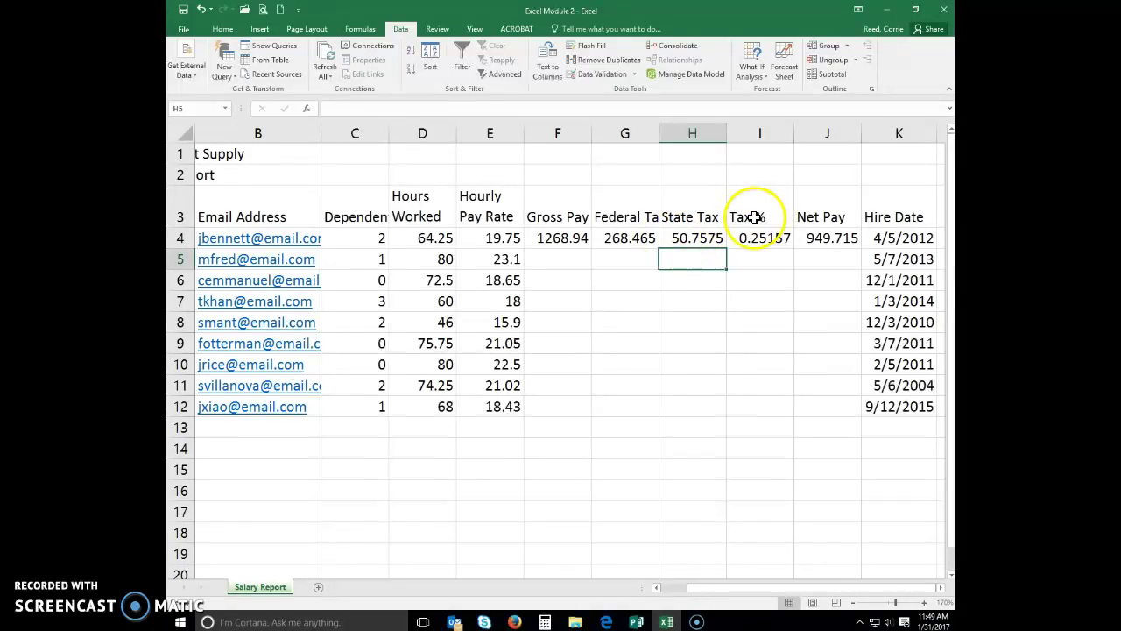
key(Up)
key(Right)
key(Right)
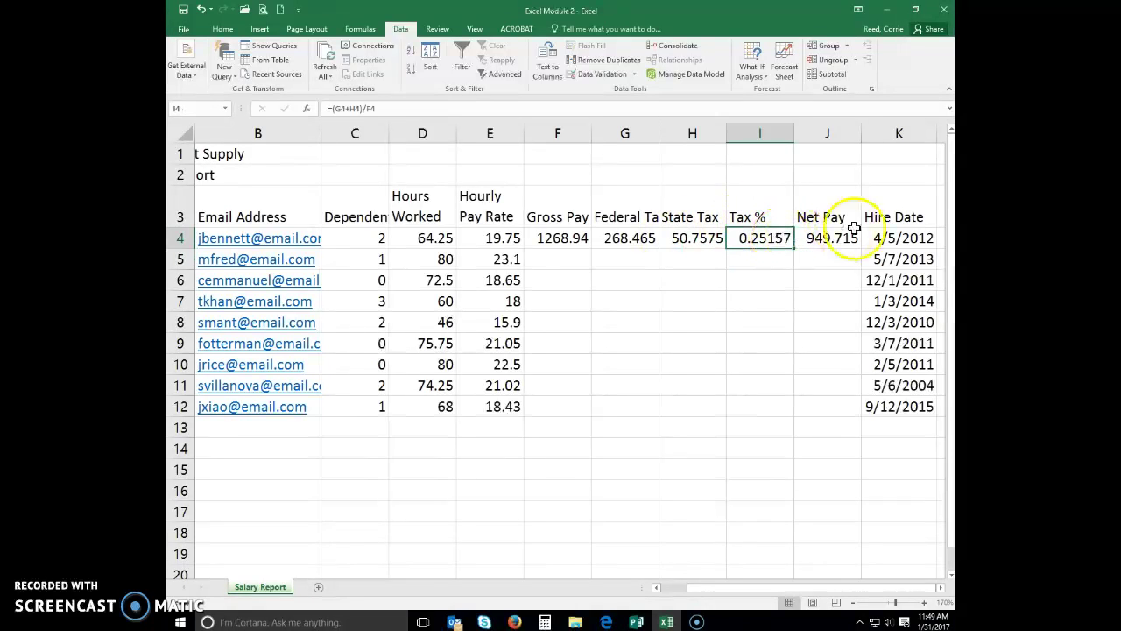
double_click(822, 238)
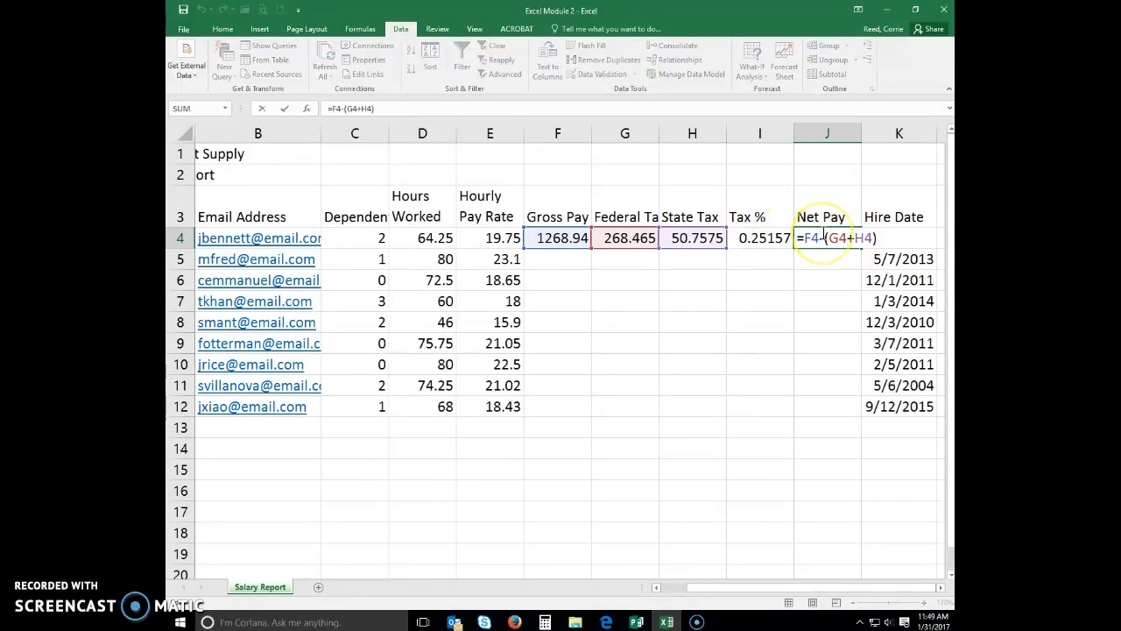
key(Return)
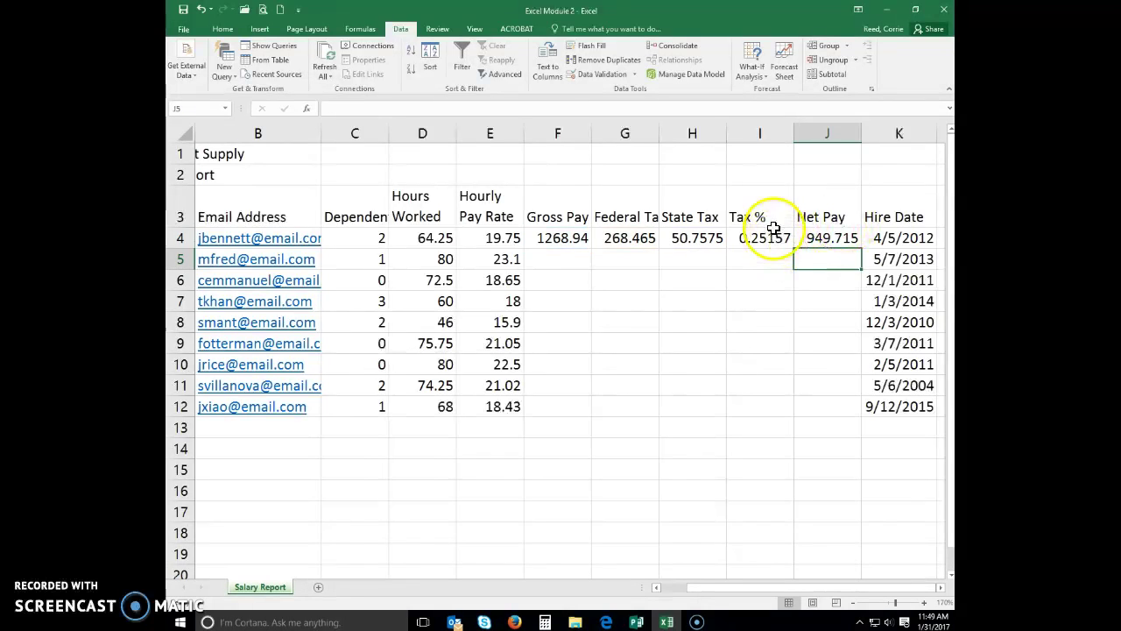
click(775, 226)
click(771, 236)
double_click(769, 236)
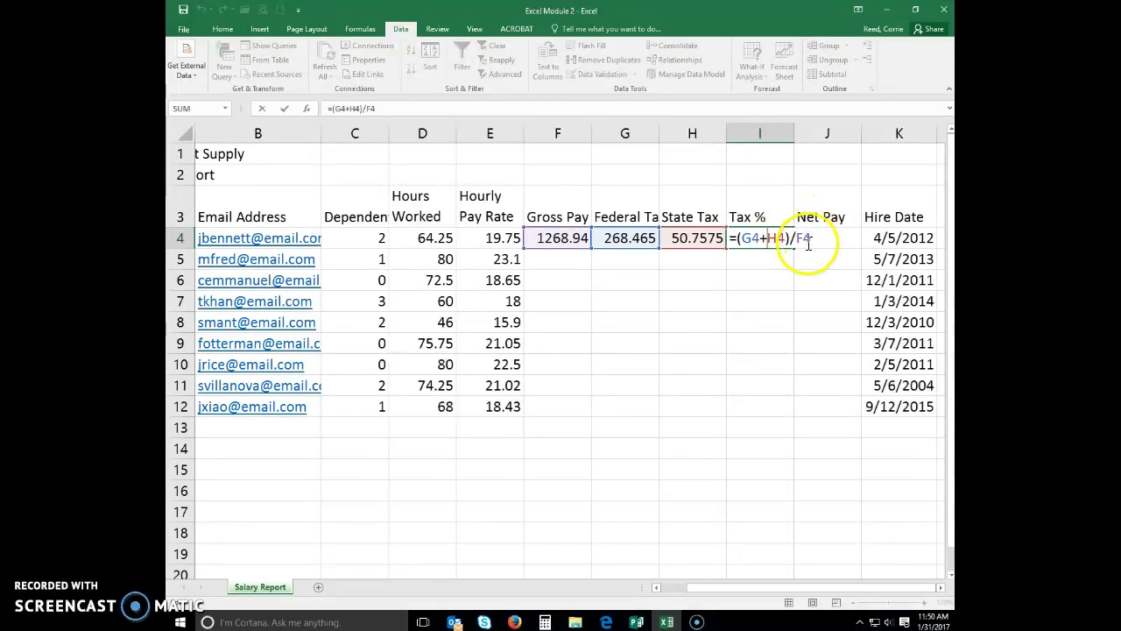
key(Return)
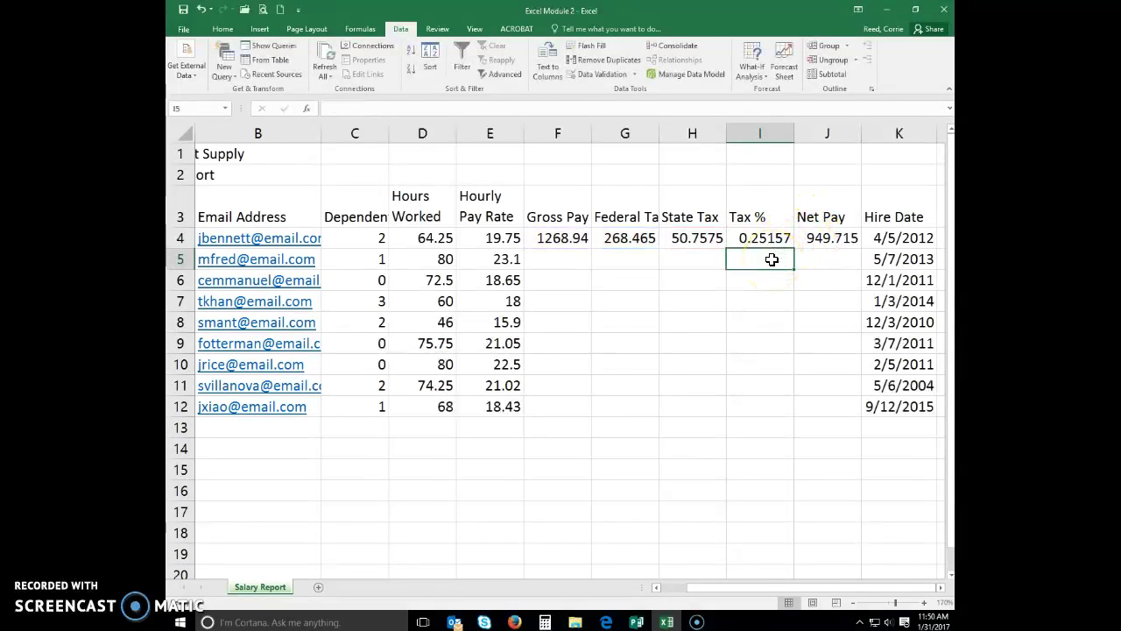